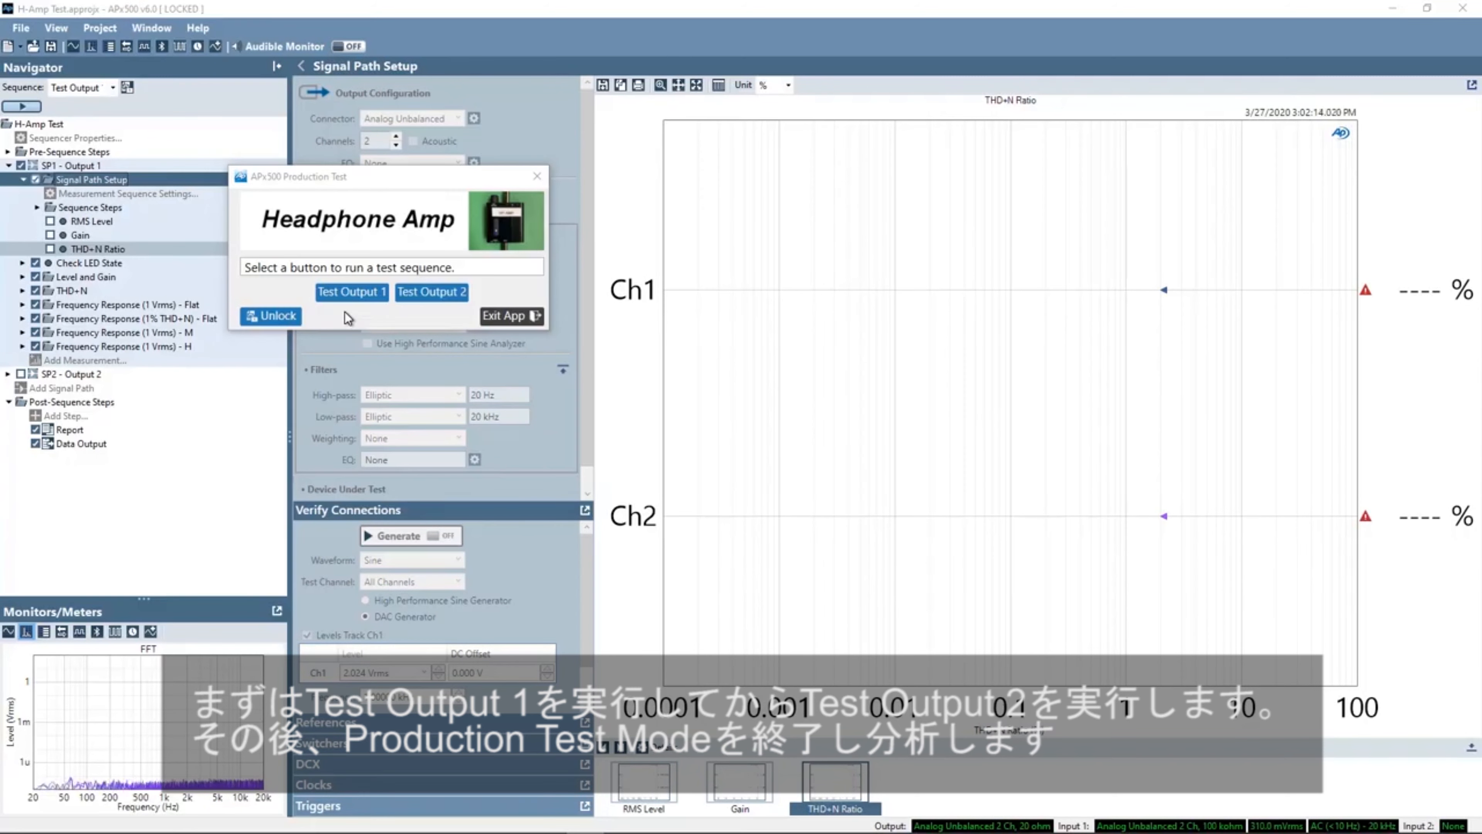
# - Run the Test Output 1 sequence and enter ABCD999 as the product ID of the device under test
pyautogui.click(341, 291)
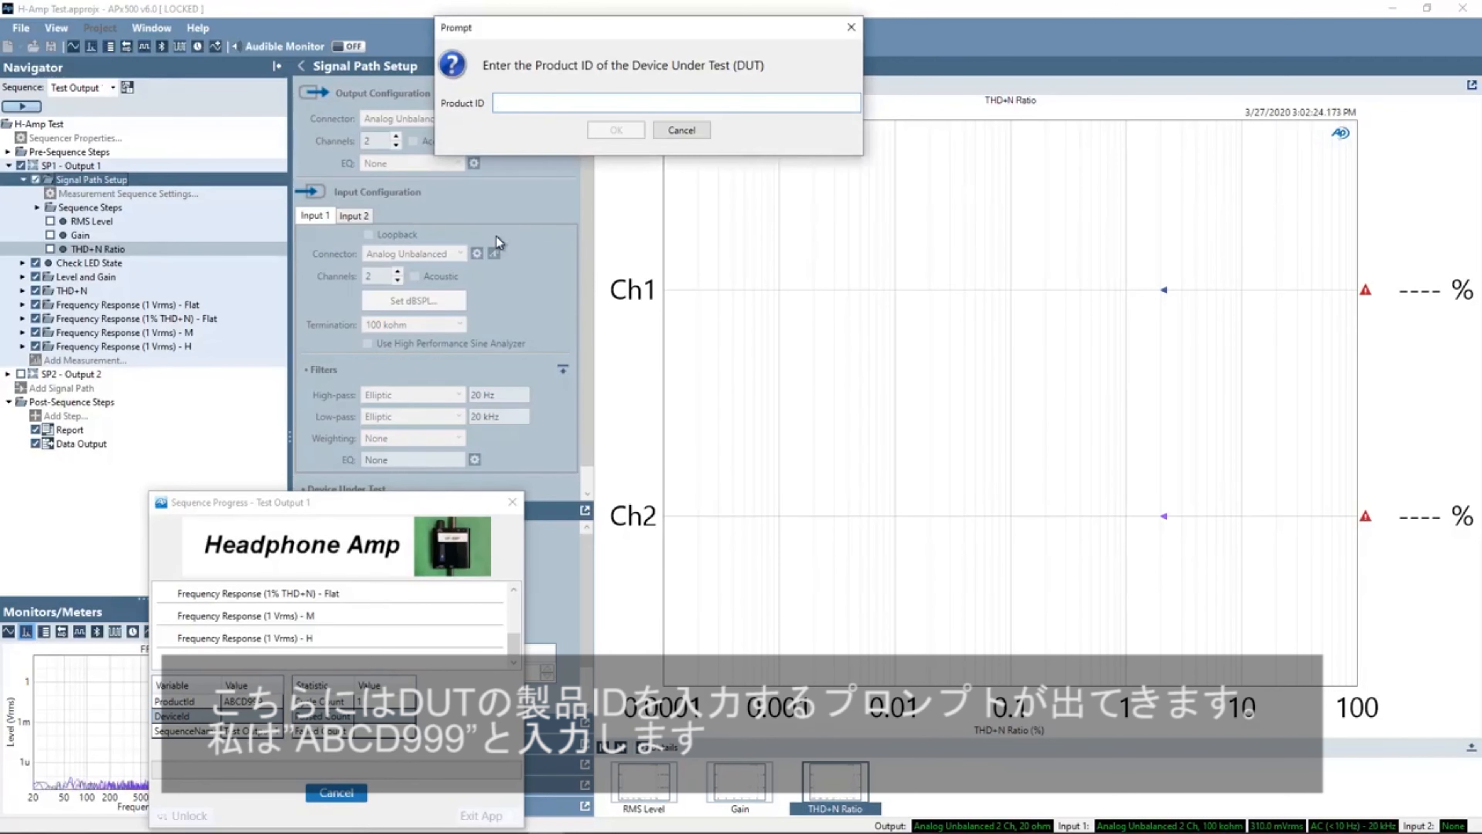
pyautogui.write('ABCD')
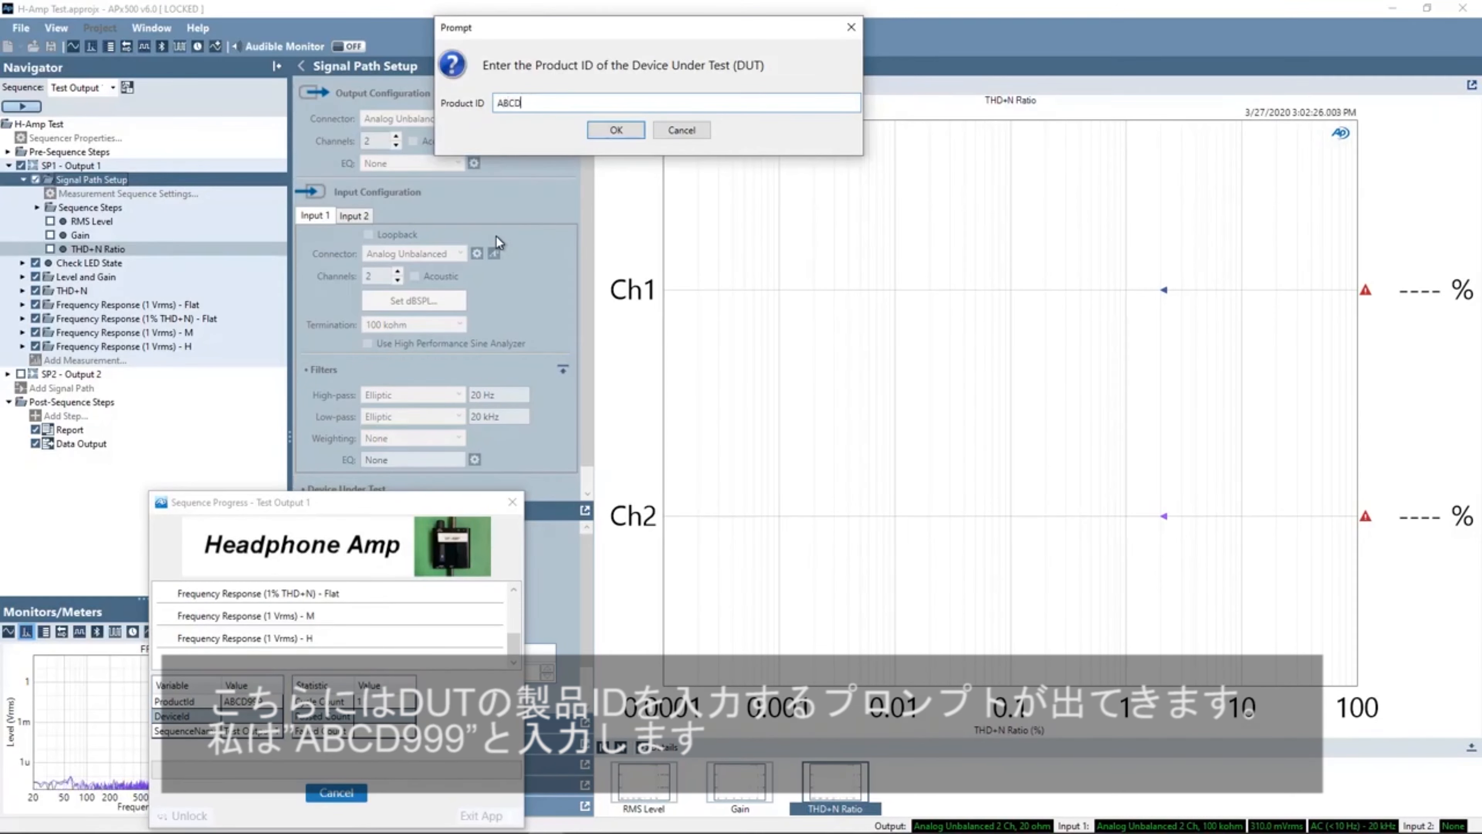
pyautogui.write('999')
pyautogui.press('Return')
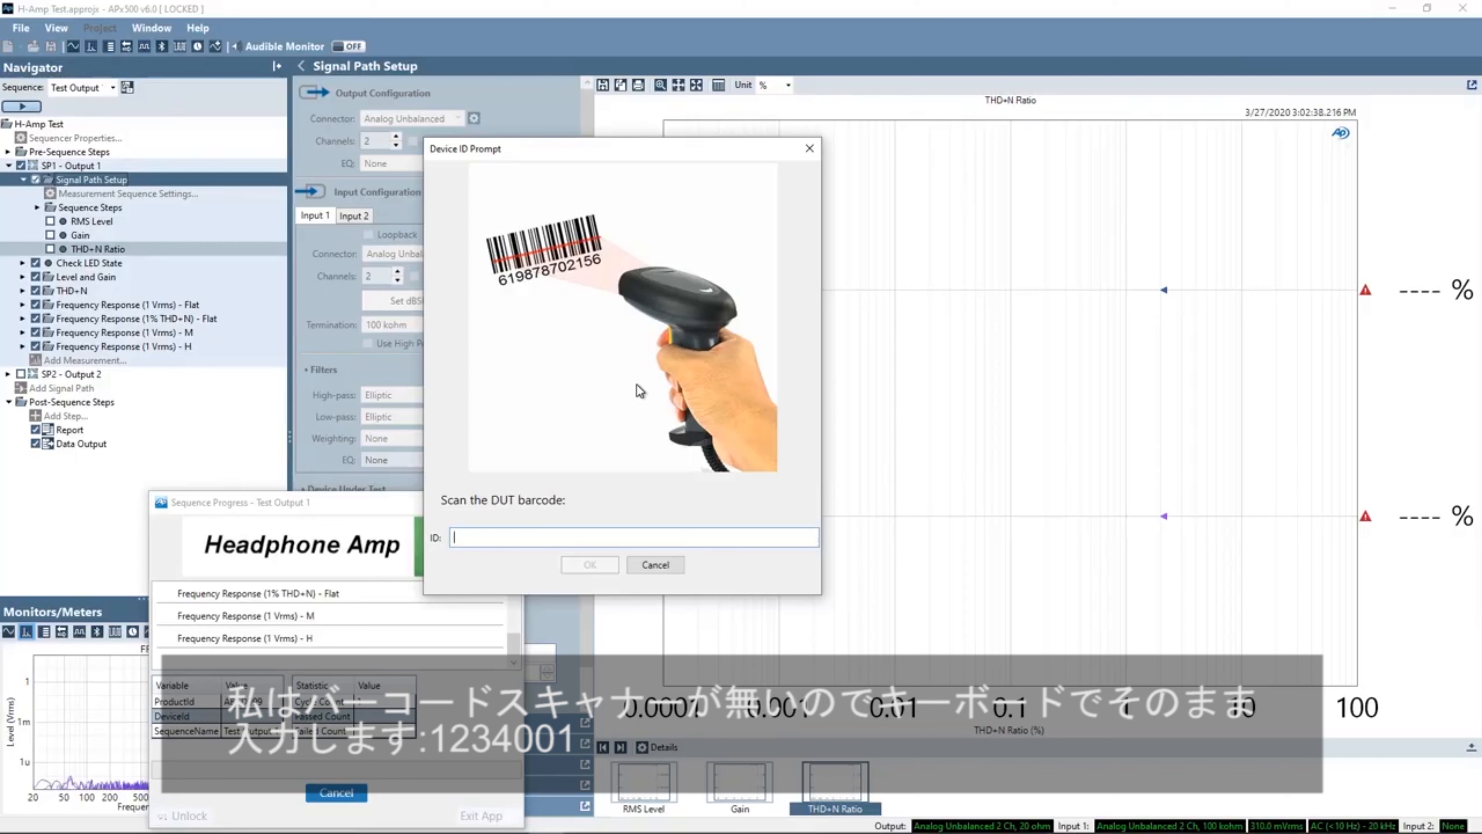
# - Enter 1234001 as the DUT device ID in the barcode prompt
pyautogui.write('123')
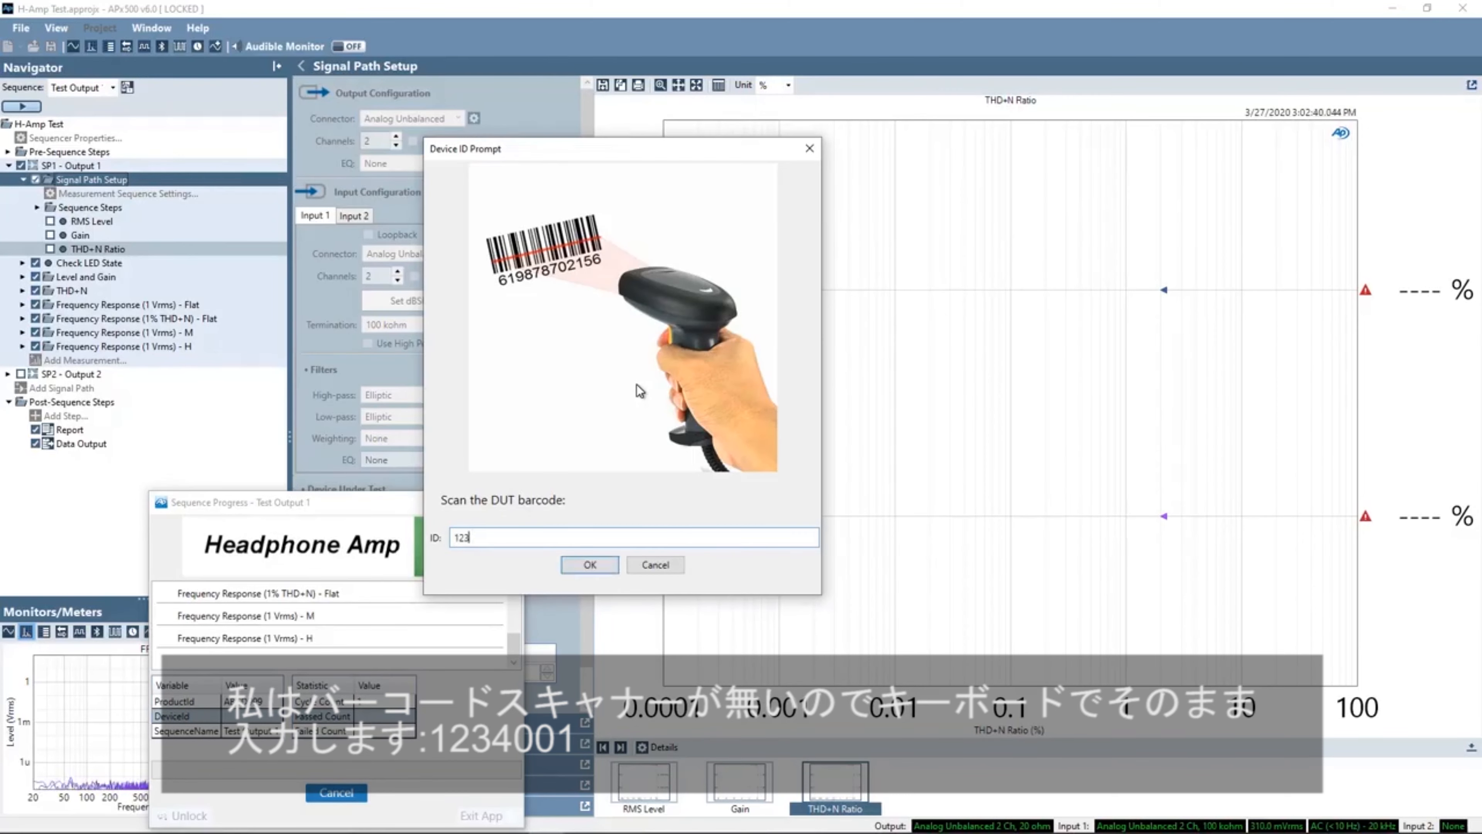
pyautogui.write('4001')
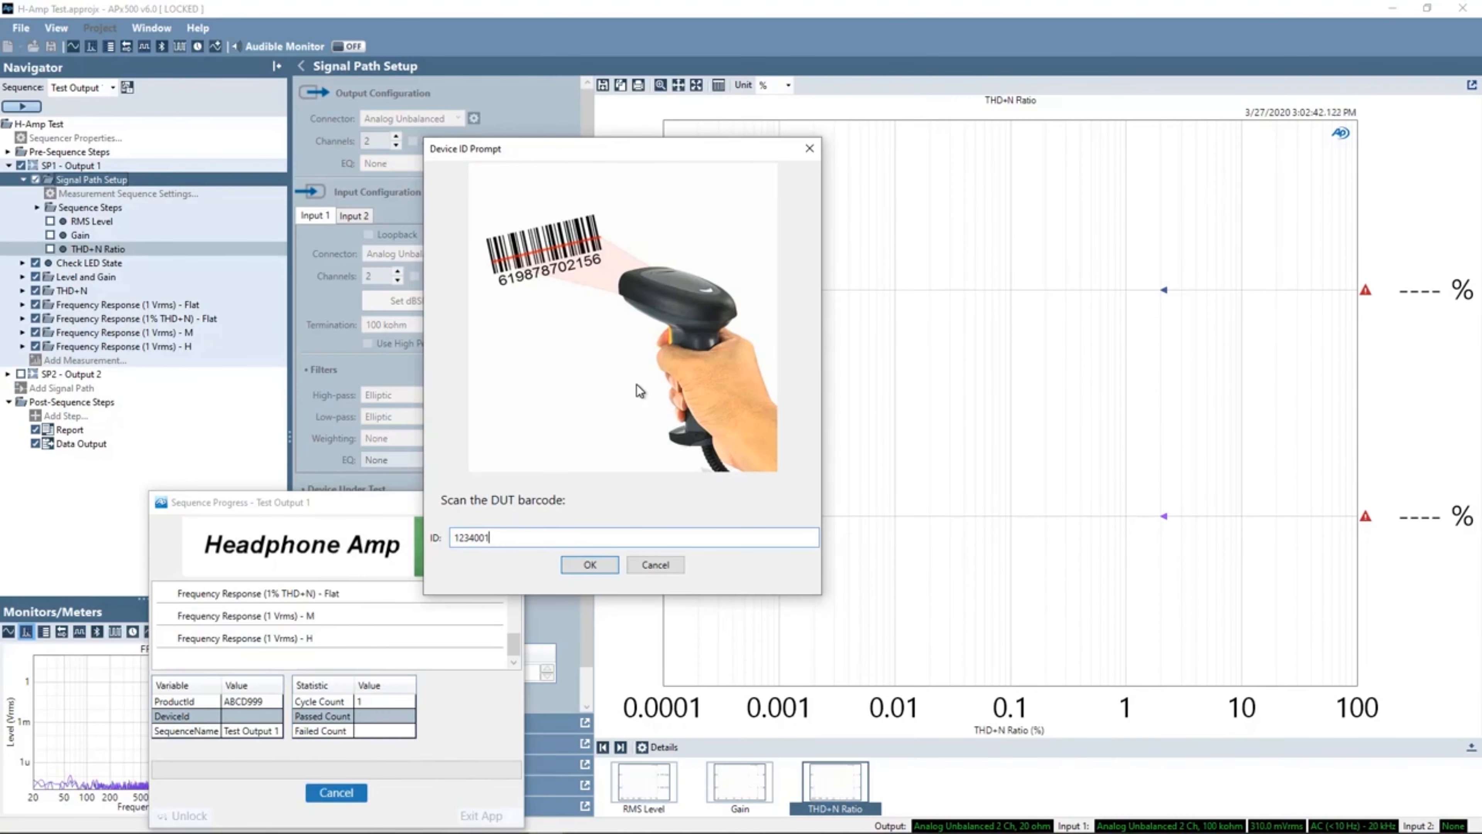
pyautogui.press('Return')
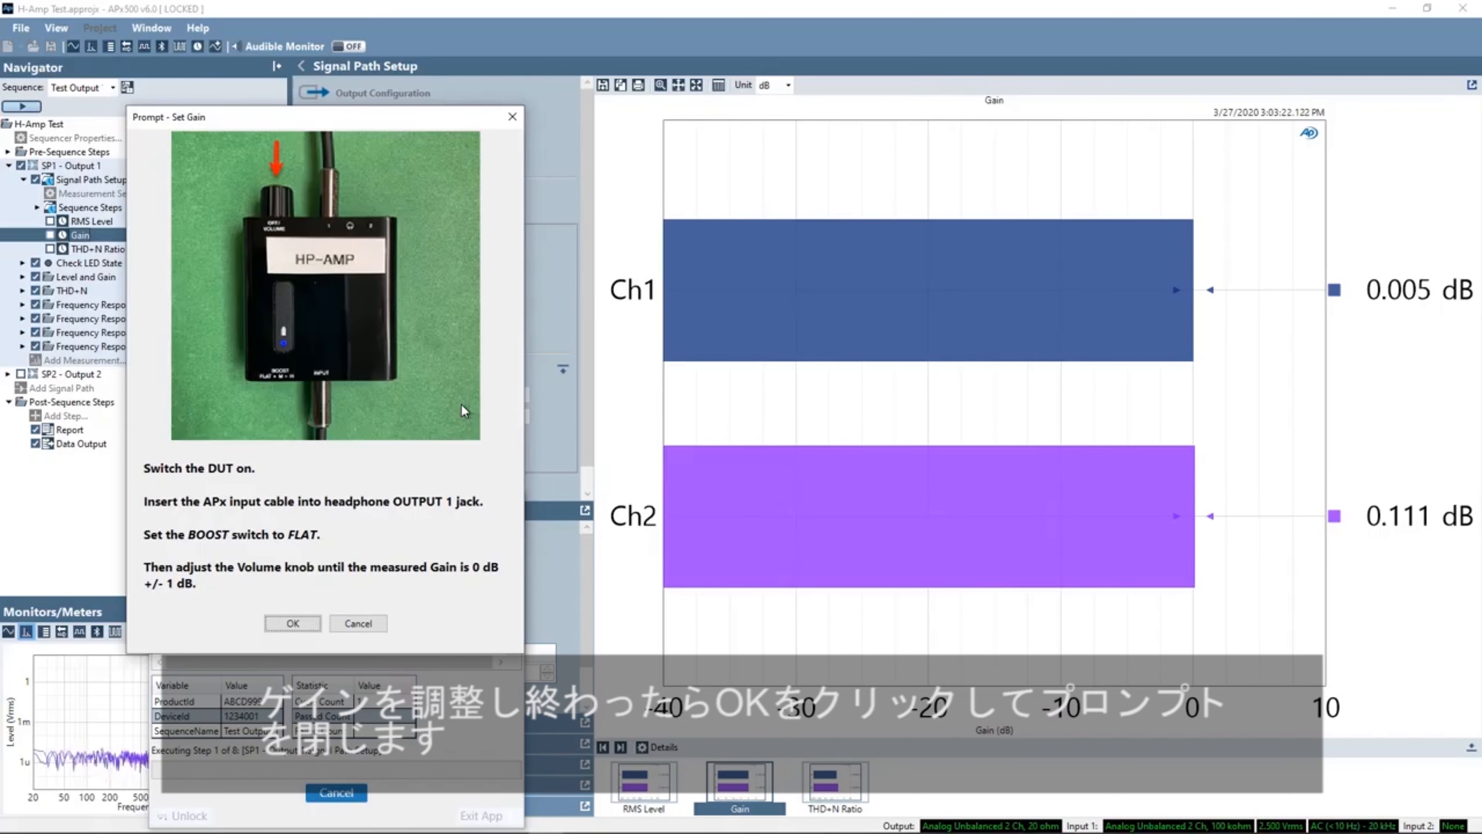
# - Confirm the gain-setting prompt and mark the battery LED check as Pass
pyautogui.click(294, 621)
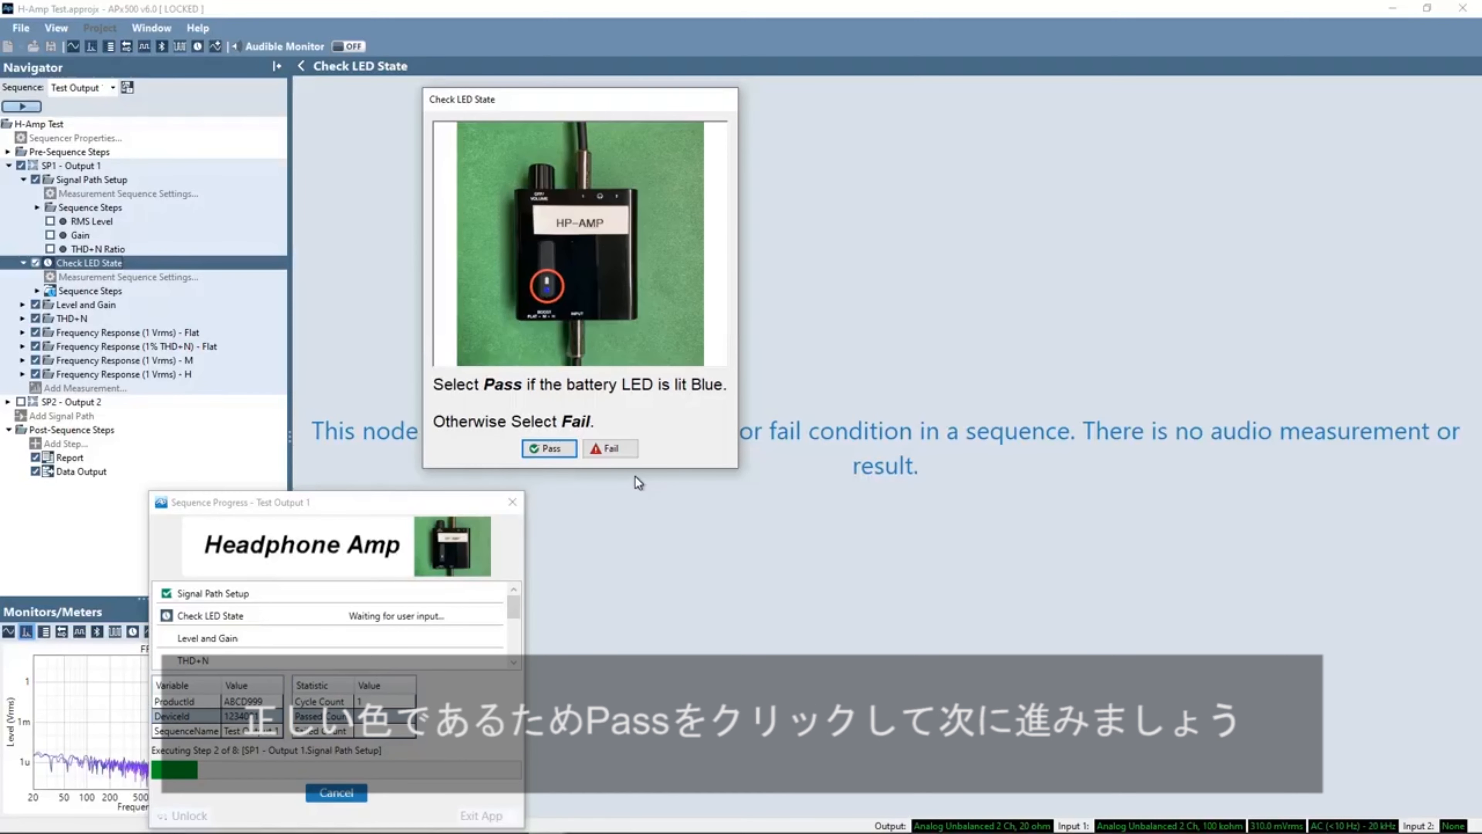
pyautogui.click(552, 451)
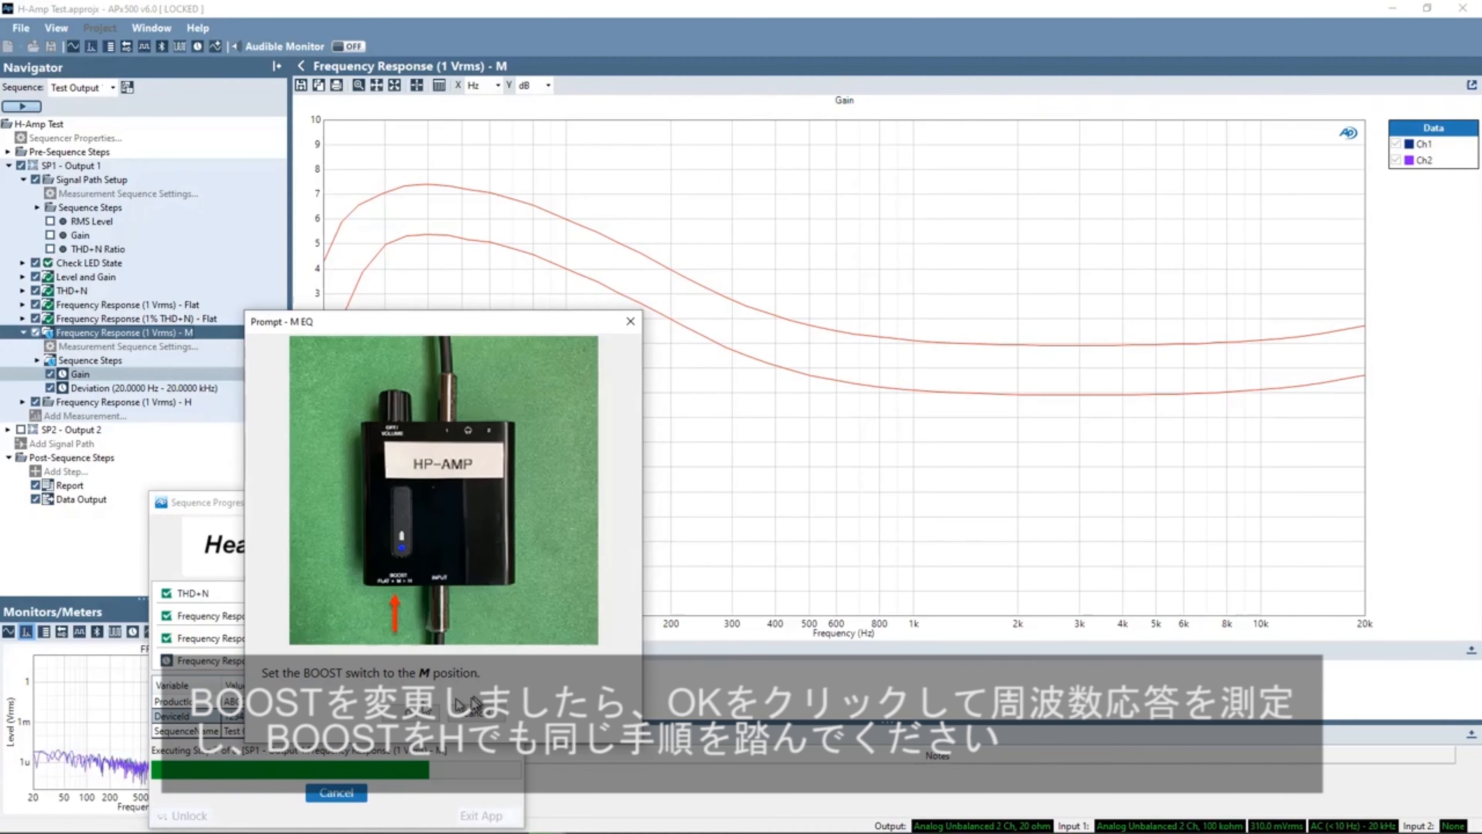
# - Confirm the BOOST M and BOOST H prompts so the frequency response measurements run
pyautogui.click(415, 715)
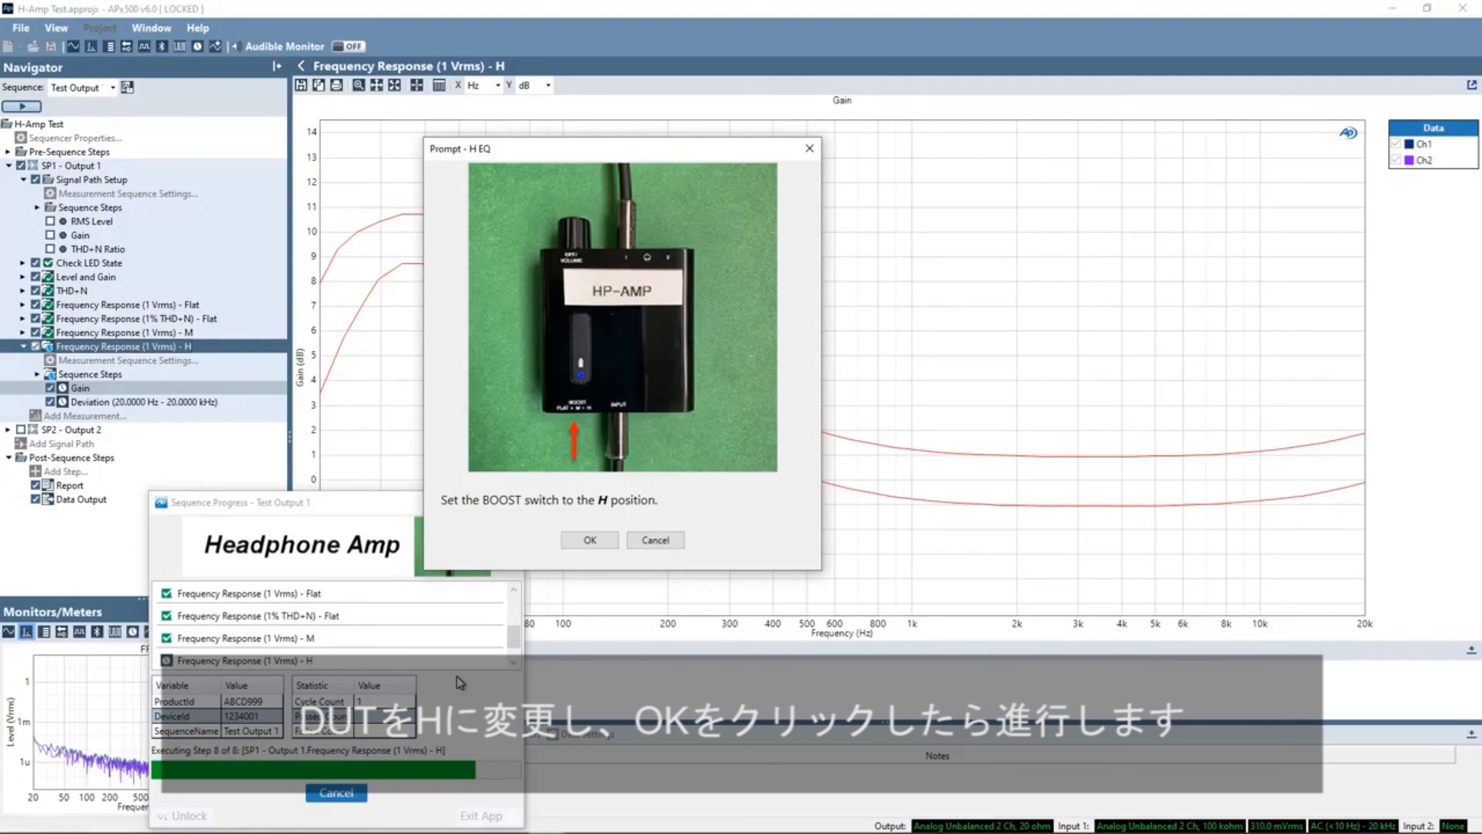
pyautogui.click(592, 540)
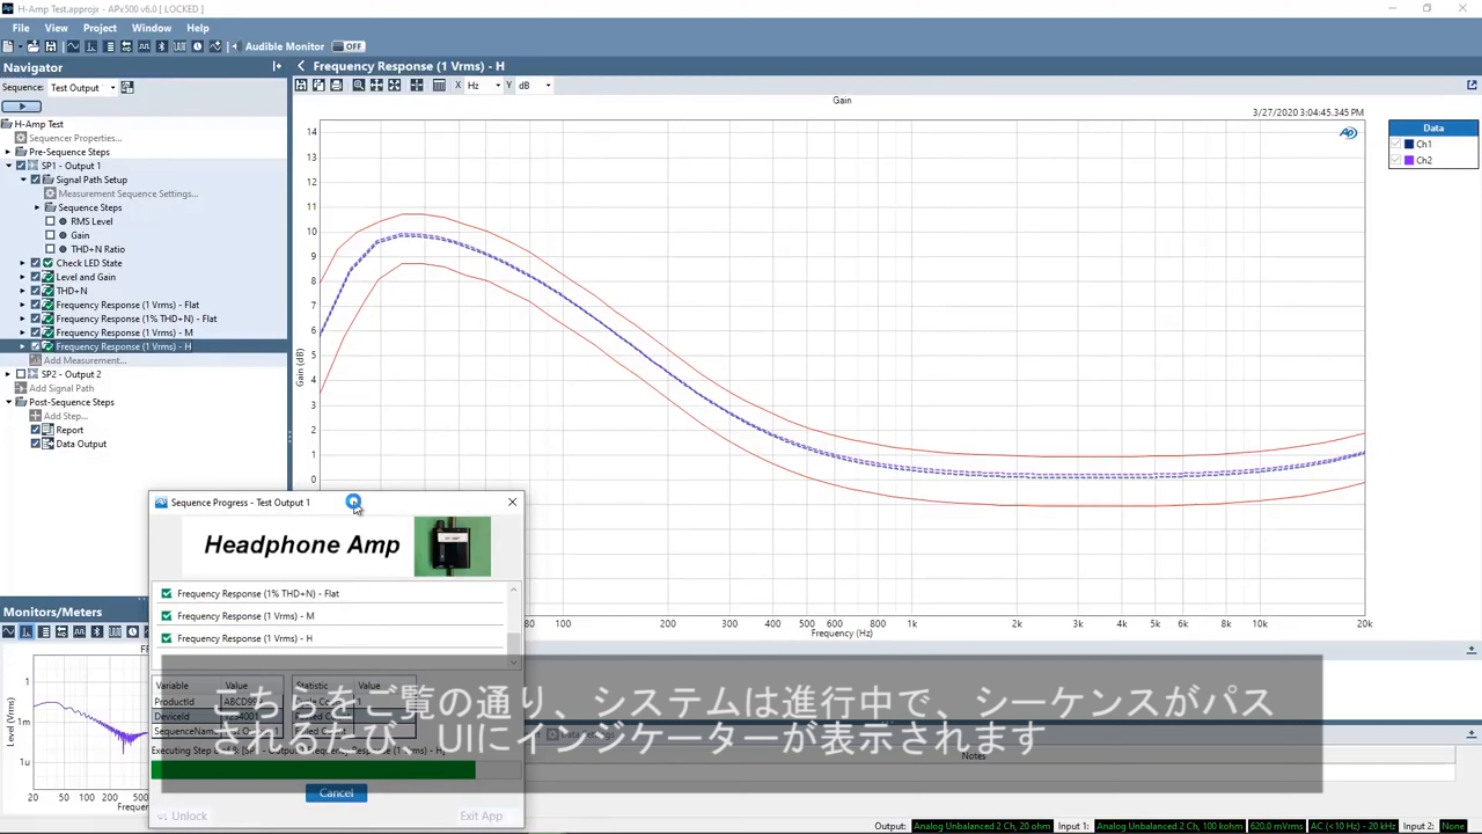
pyautogui.moveTo(337, 496); pyautogui.dragTo(352, 385)
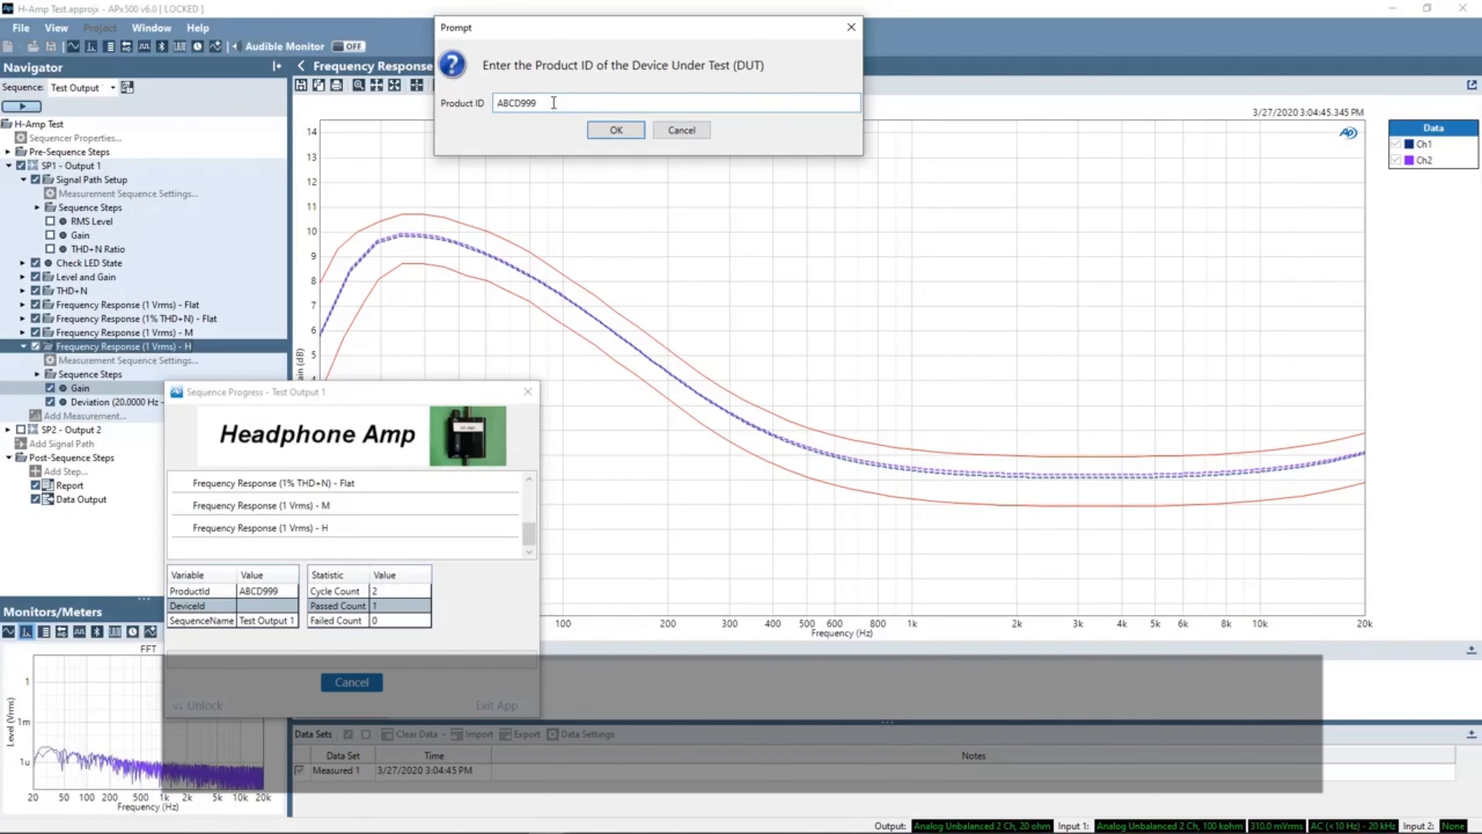
# - Start the next device cycle with product ID ABCD999 and device ID 1234002
pyautogui.click(613, 131)
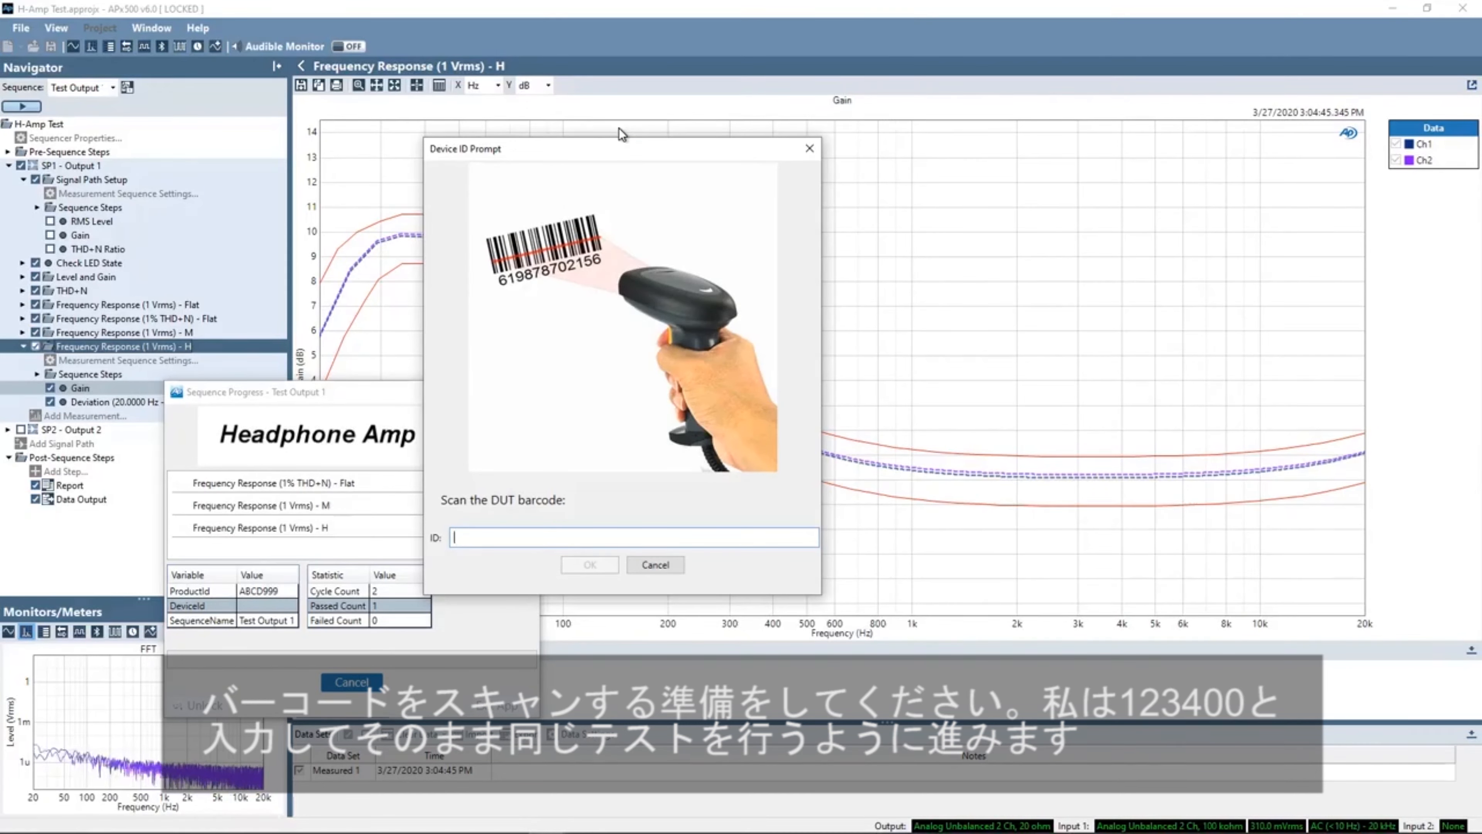
pyautogui.write('12340')
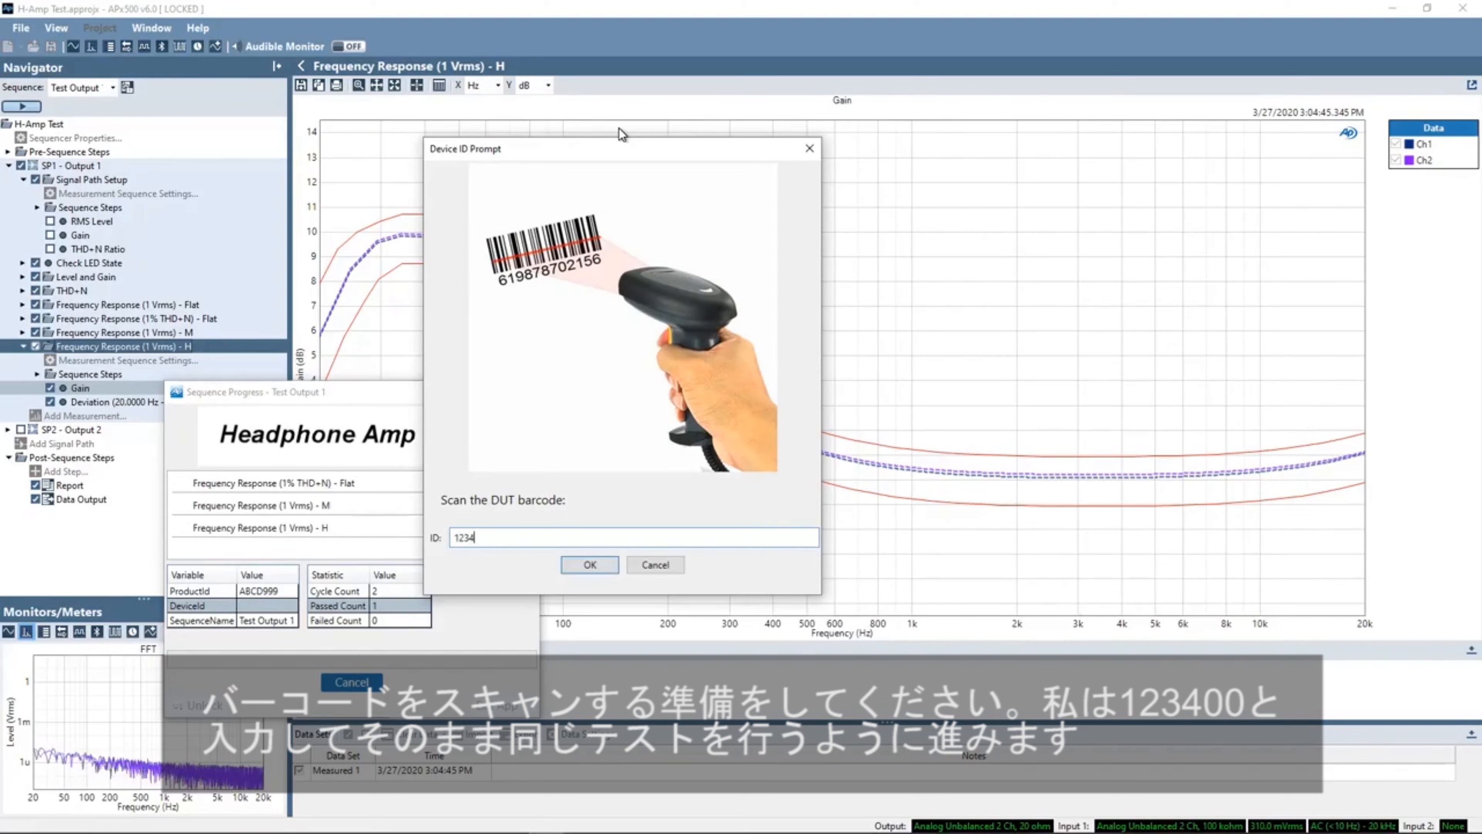
pyautogui.write('0')
pyautogui.press('Return')
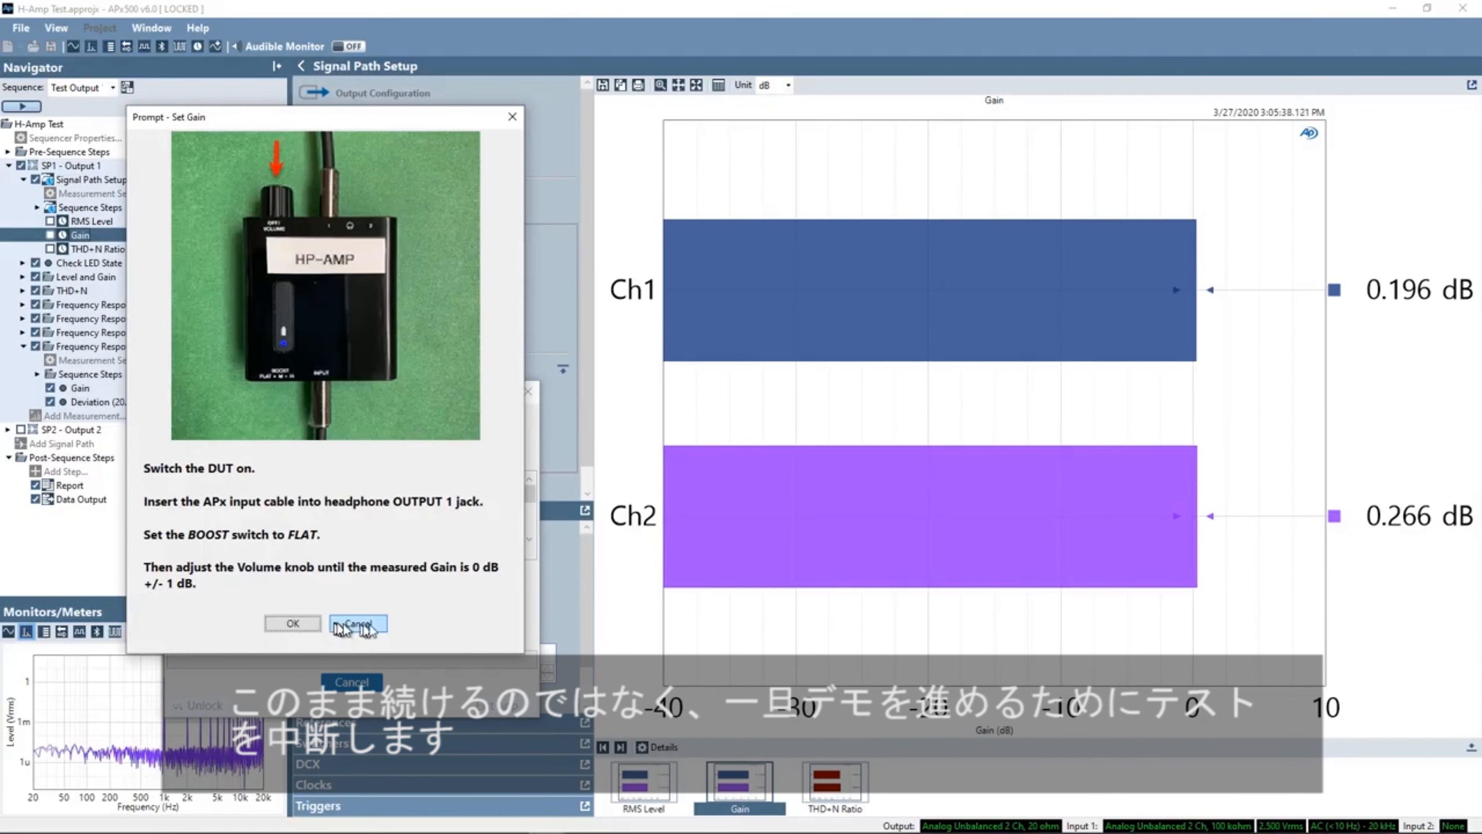
# - Cancel the running Test Output 1 sequence, confirm the cancellation, and end the sequence
pyautogui.click(293, 623)
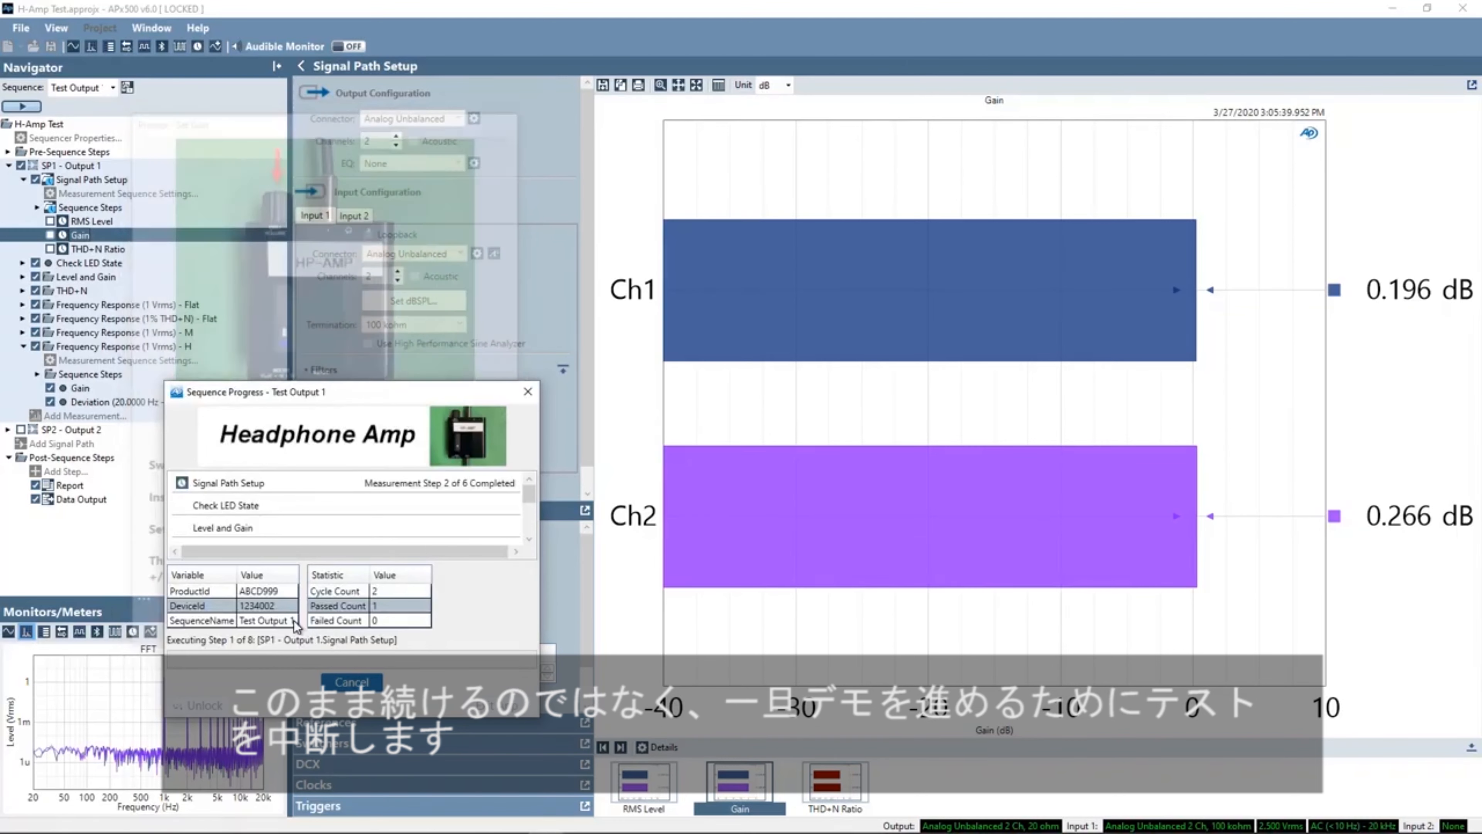
pyautogui.click(352, 682)
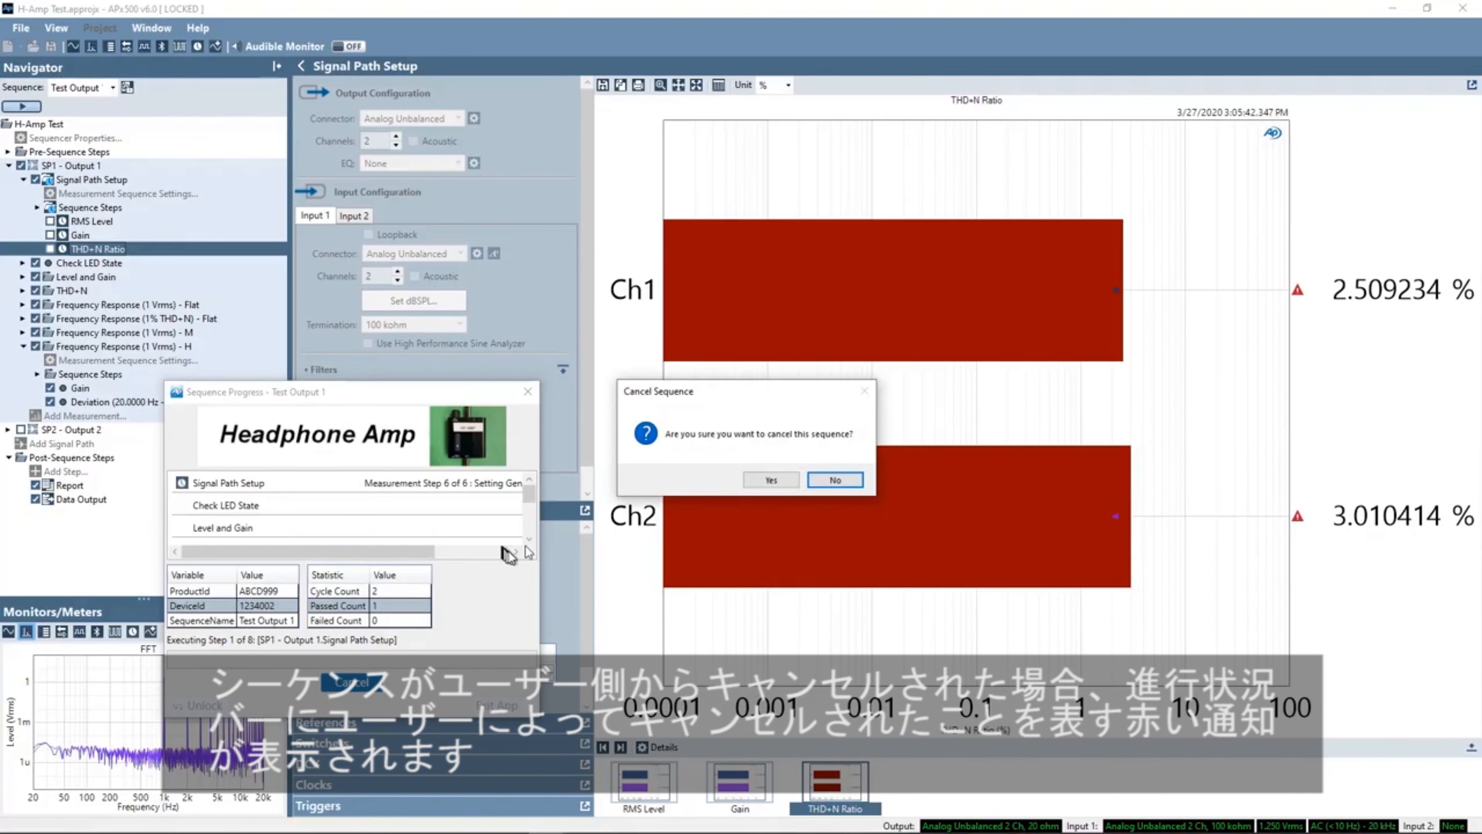
pyautogui.click(771, 479)
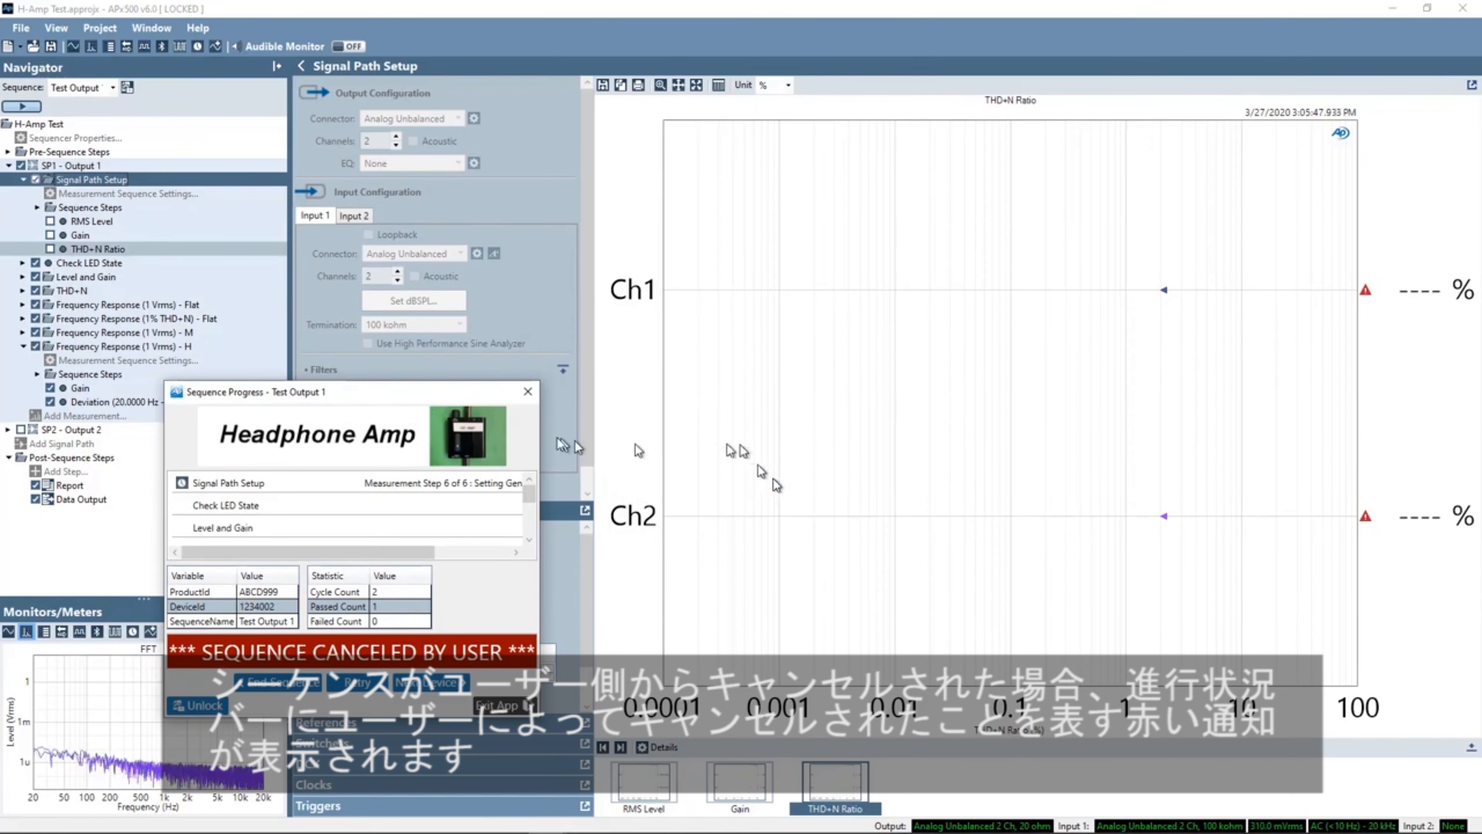
pyautogui.moveTo(364, 392); pyautogui.dragTo(407, 183)
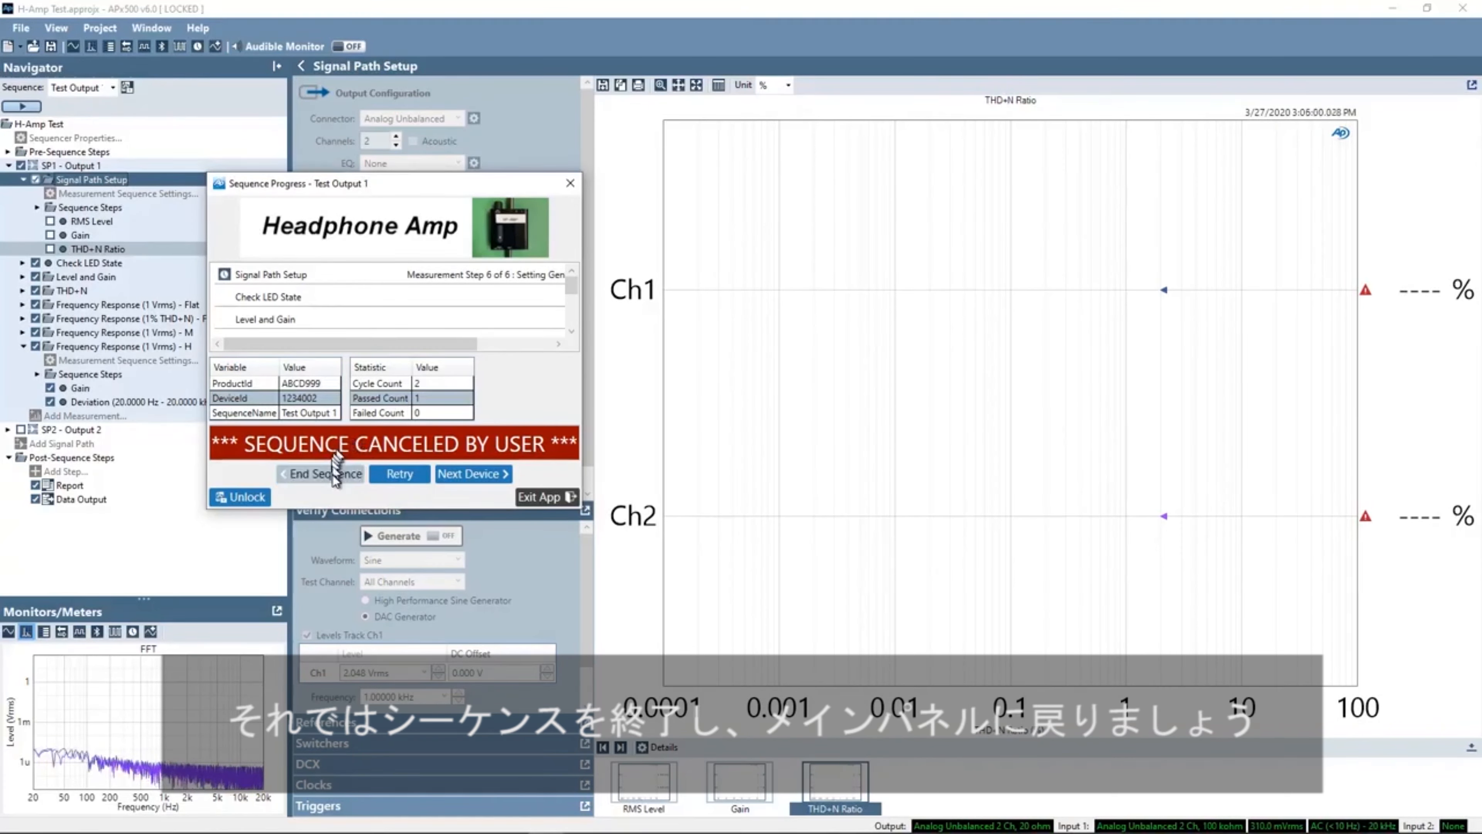
pyautogui.click(307, 474)
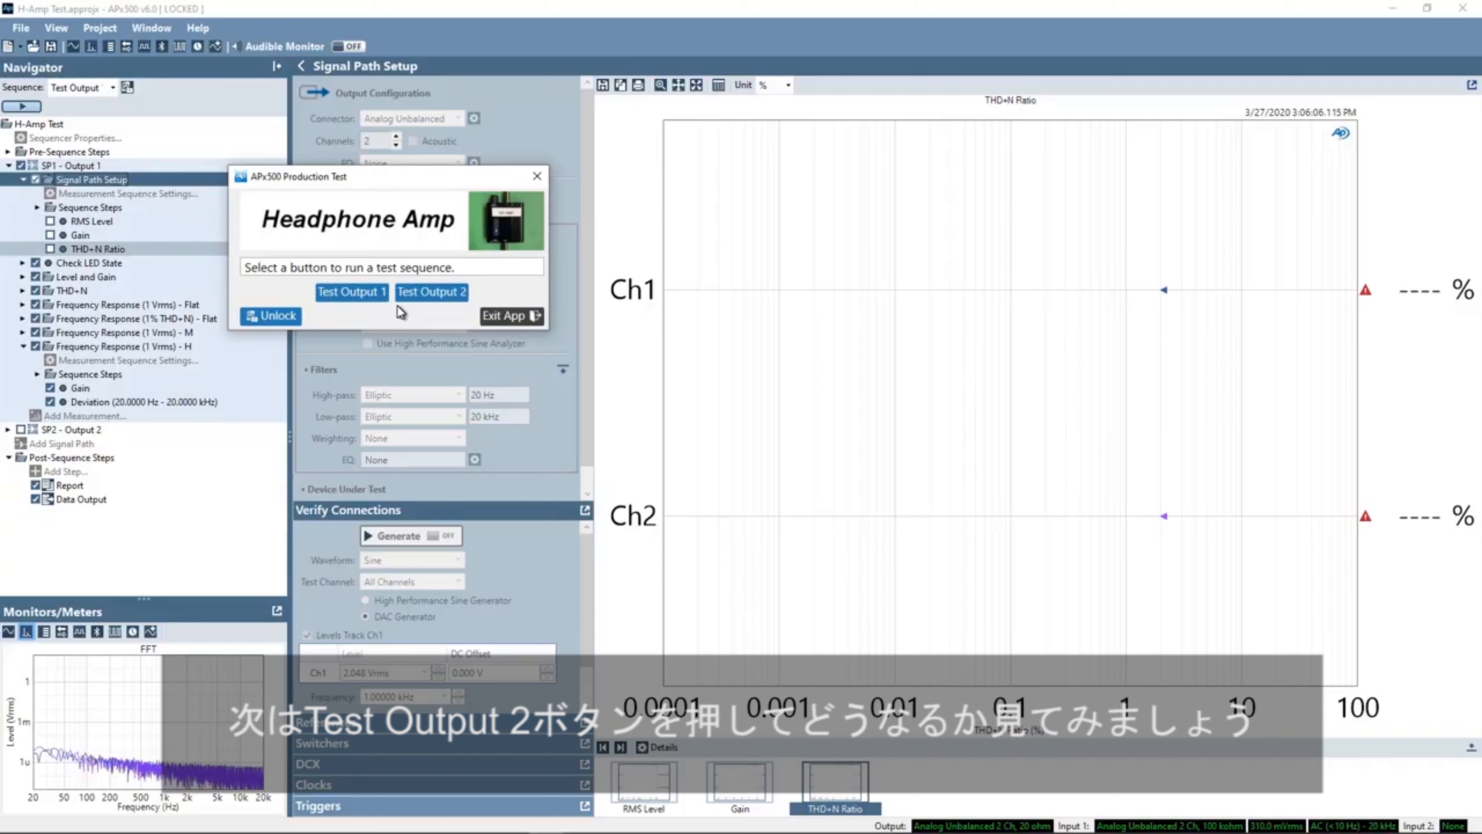
# - Run the Test Output 2 sequence, confirming the cable, BOOST M and BOOST H prompts, then end the sequence
pyautogui.click(444, 291)
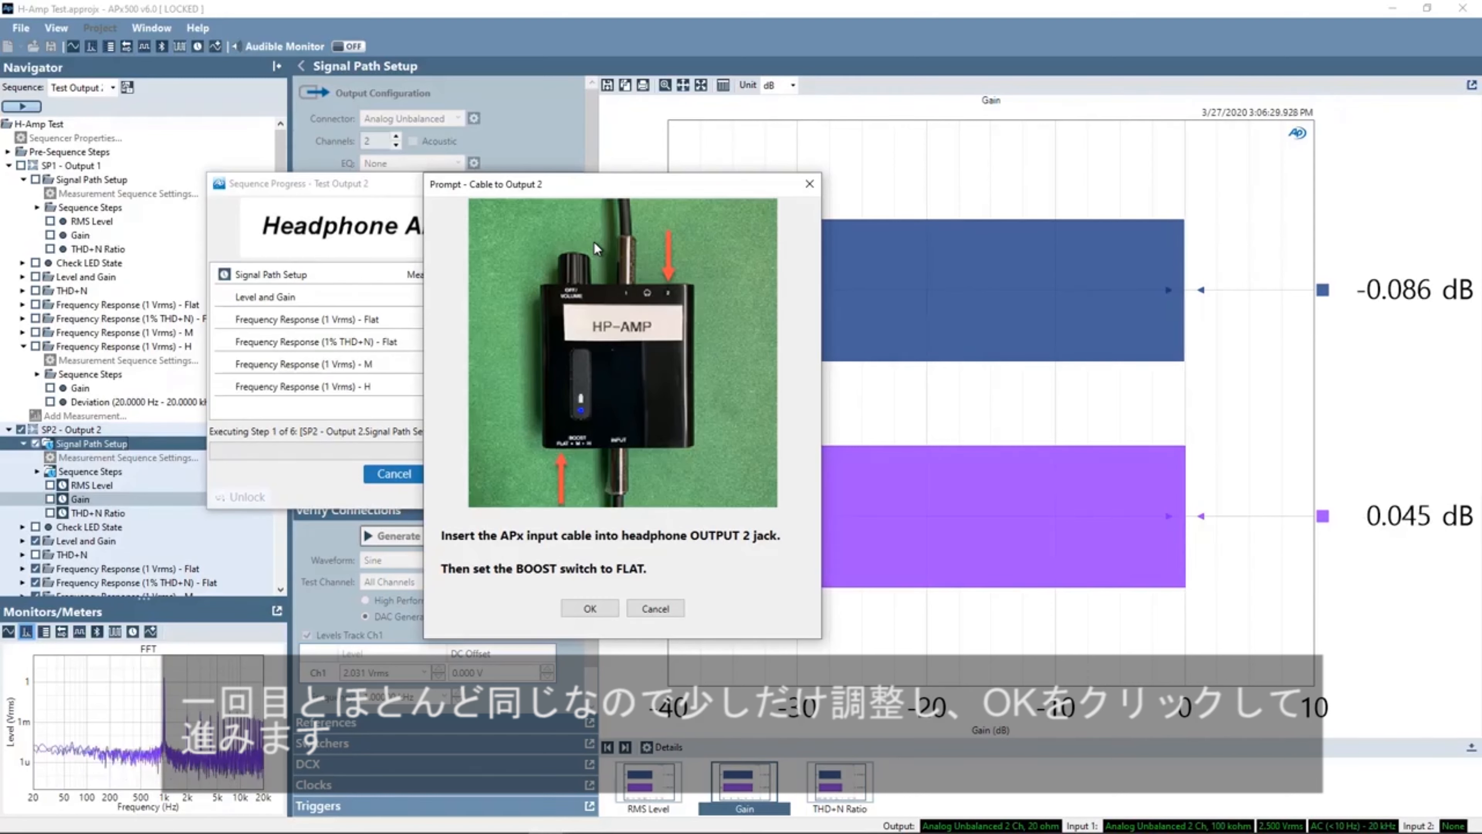
pyautogui.click(604, 612)
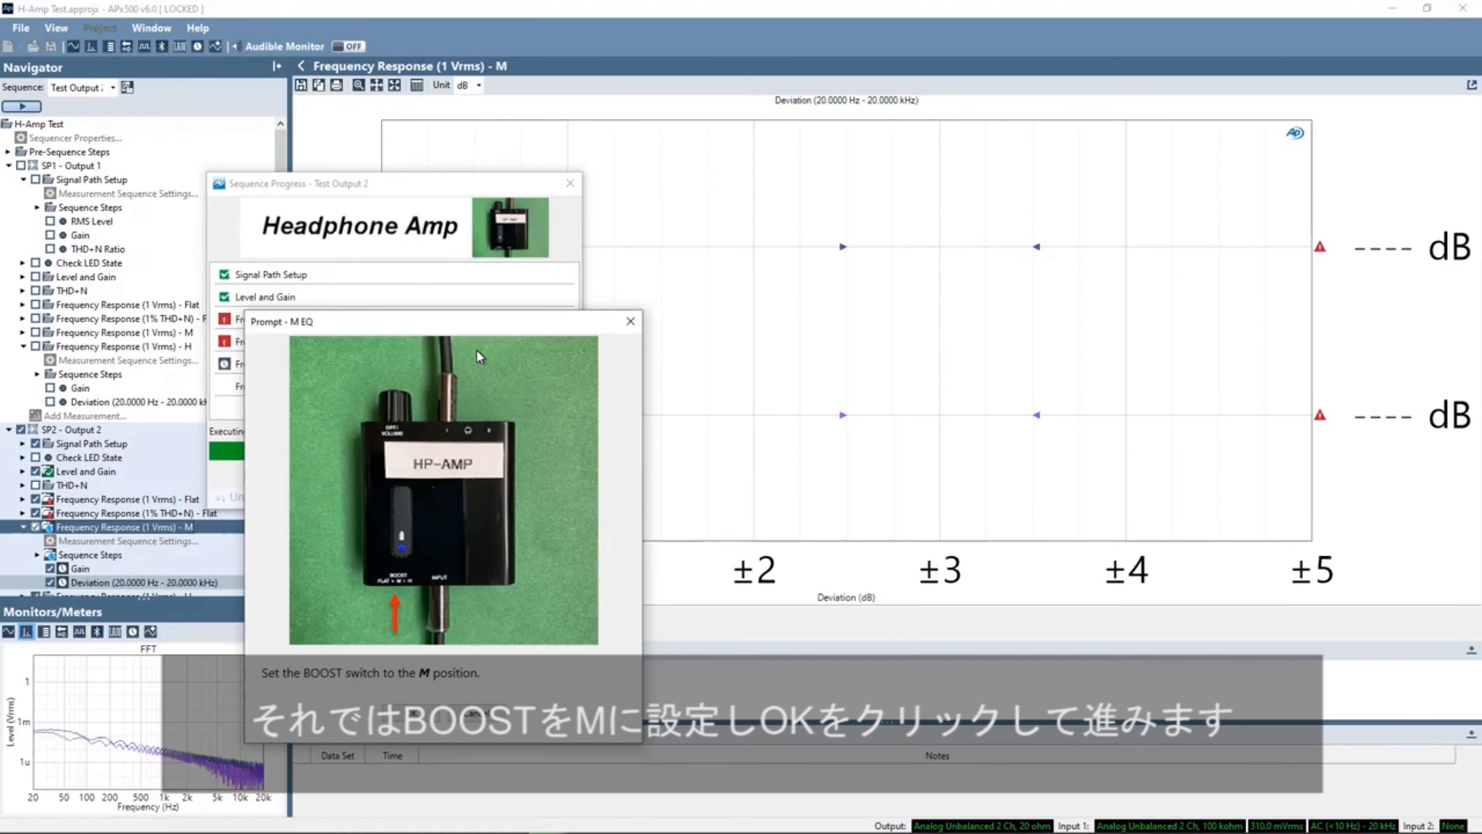
pyautogui.click(413, 713)
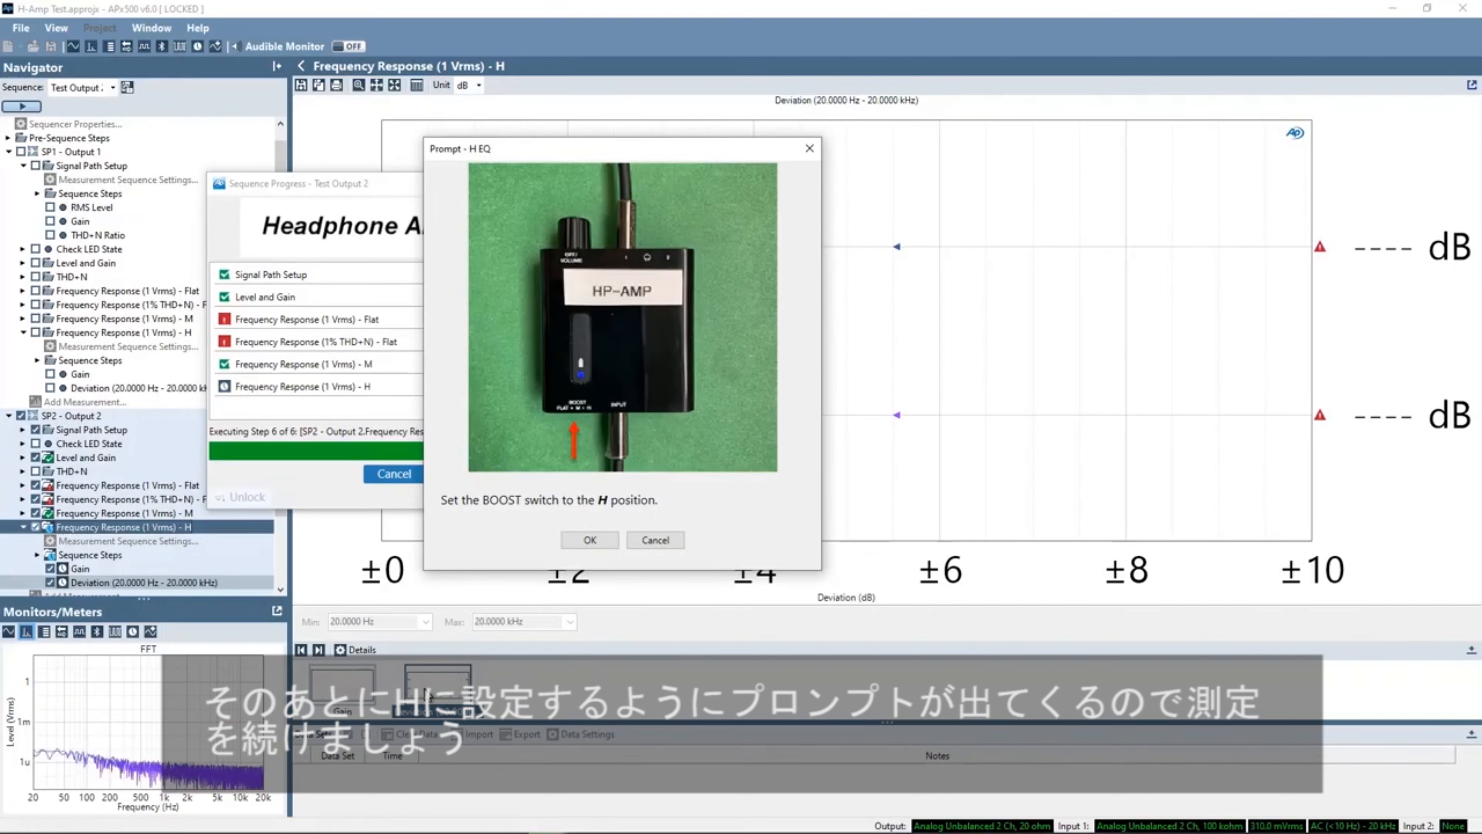
pyautogui.click(609, 537)
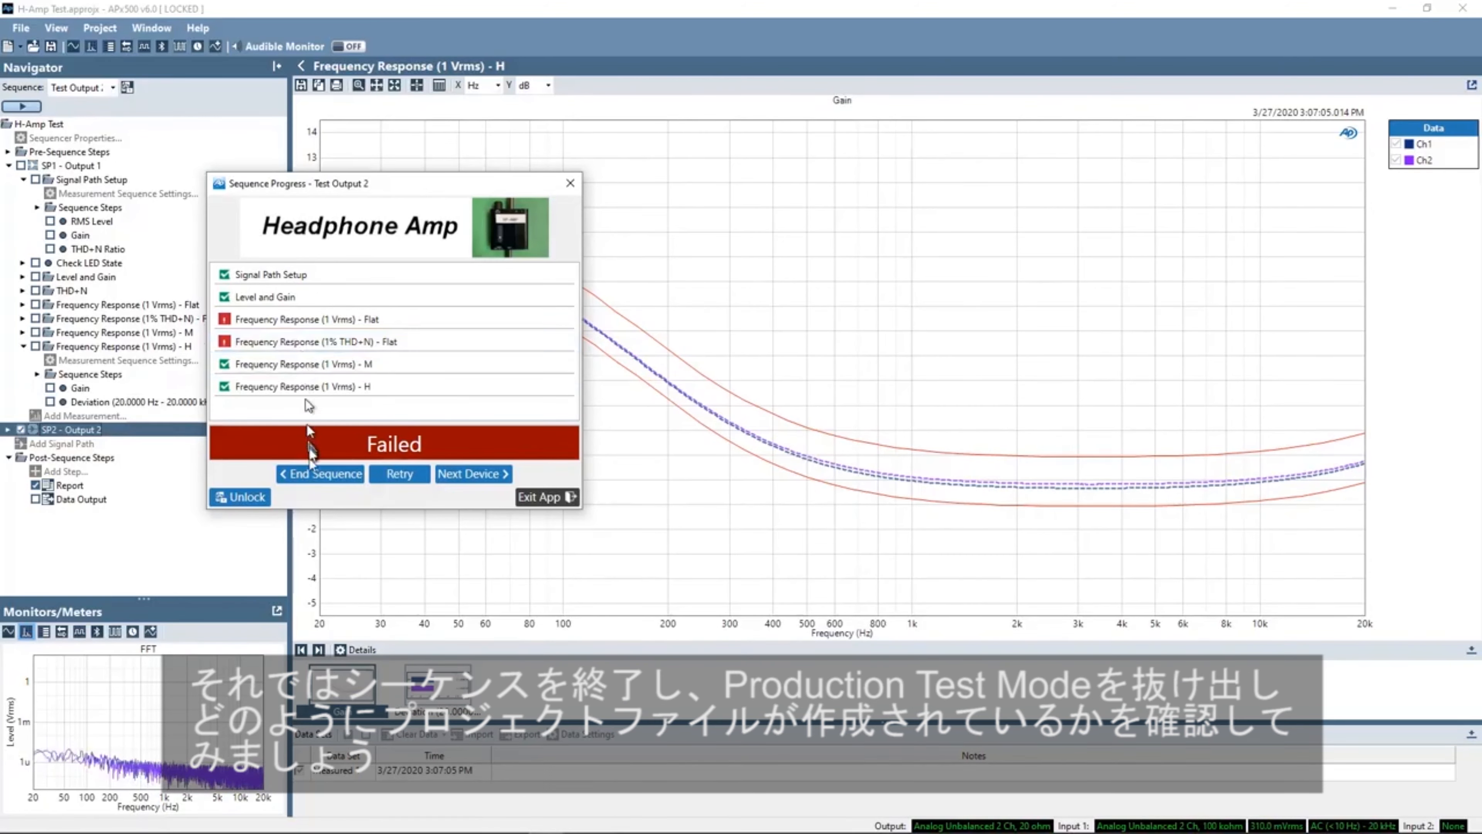
pyautogui.click(320, 473)
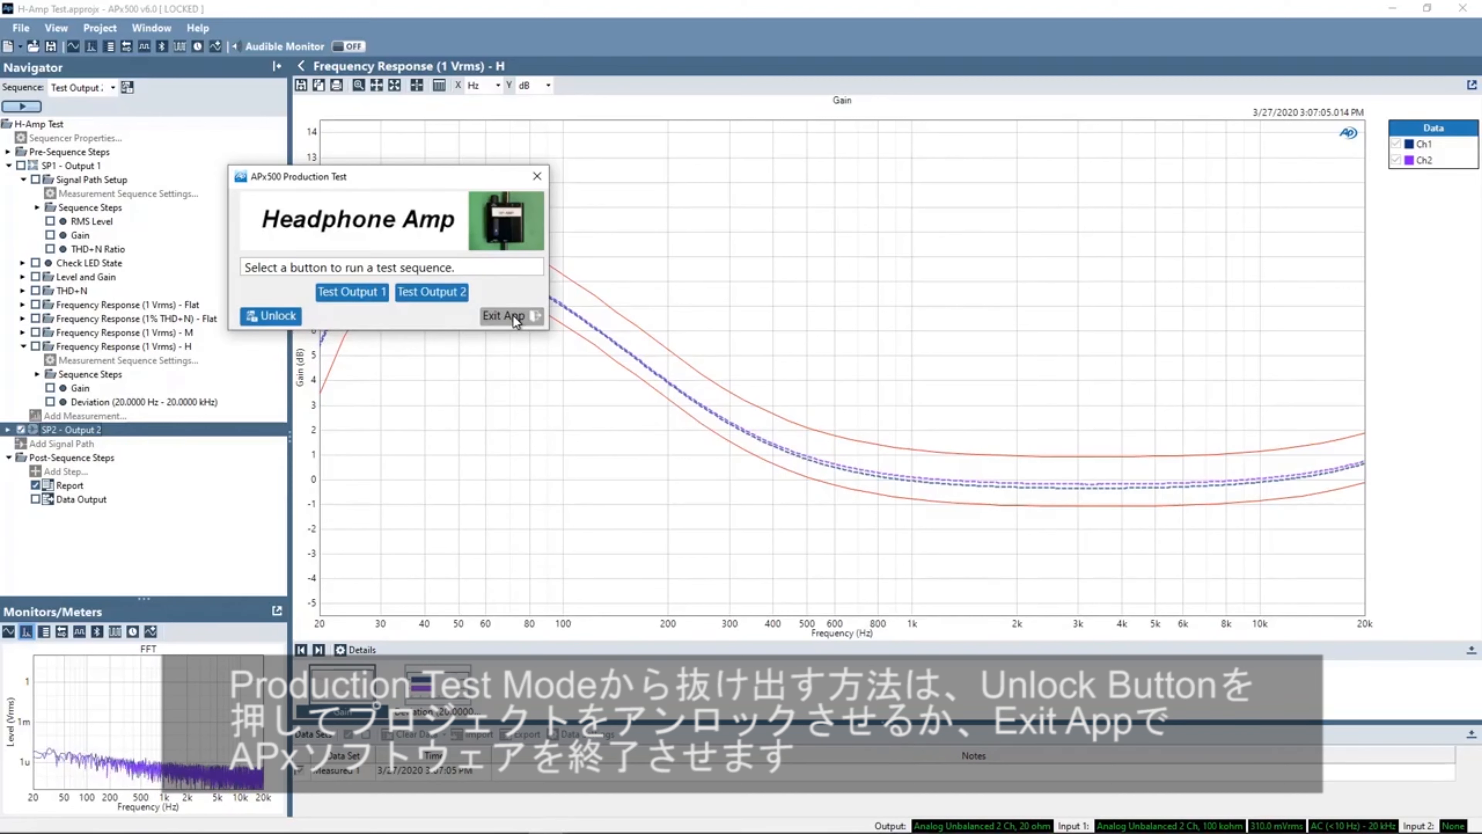
# - Unlock the project by entering the unlock password
pyautogui.click(276, 315)
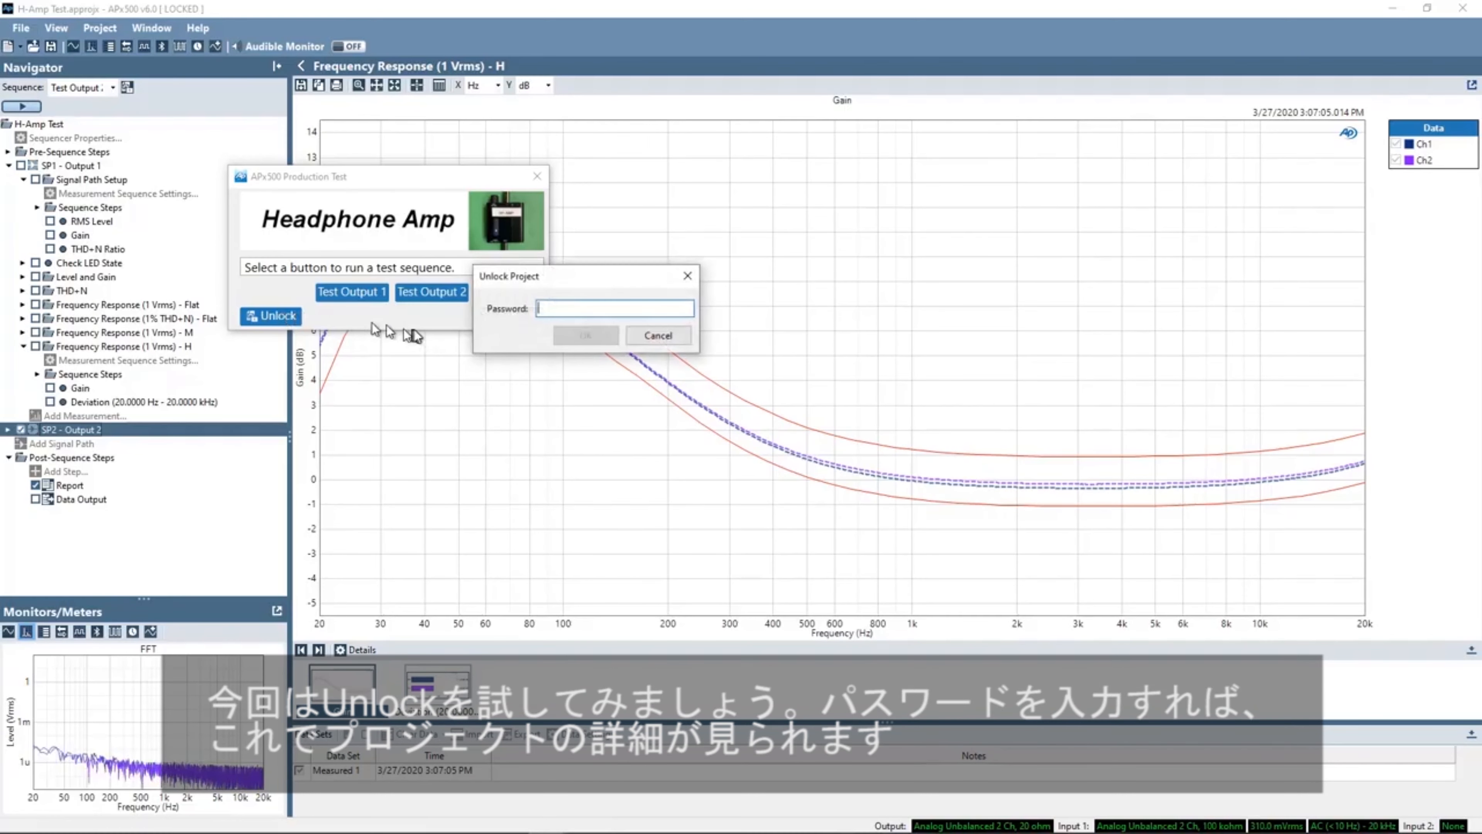
pyautogui.write('•••')
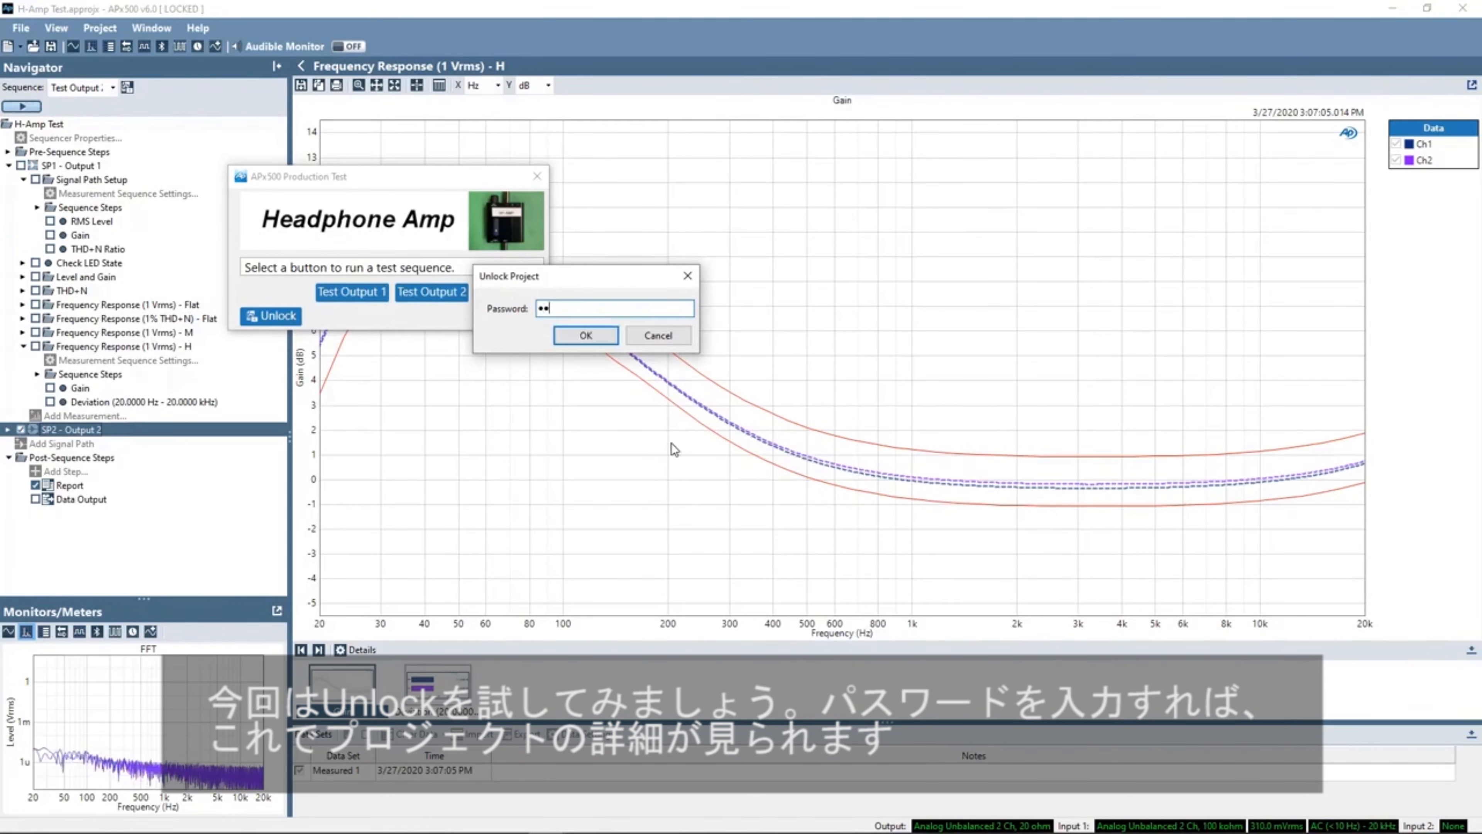
pyautogui.press('Return')
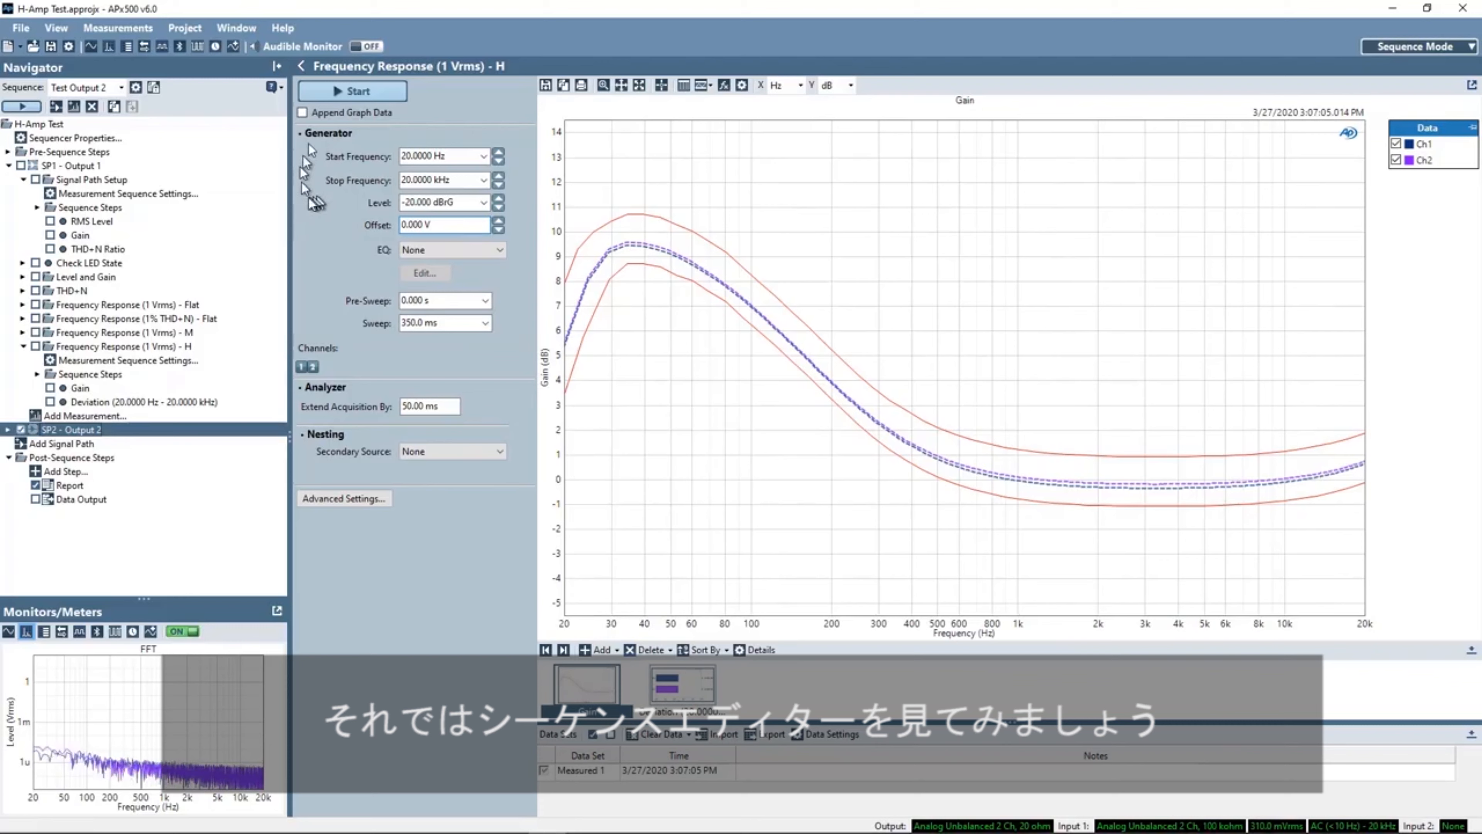
# - Open the sequence editor and review the production test settings of Test Output 1 and Test Output 2
pyautogui.click(135, 89)
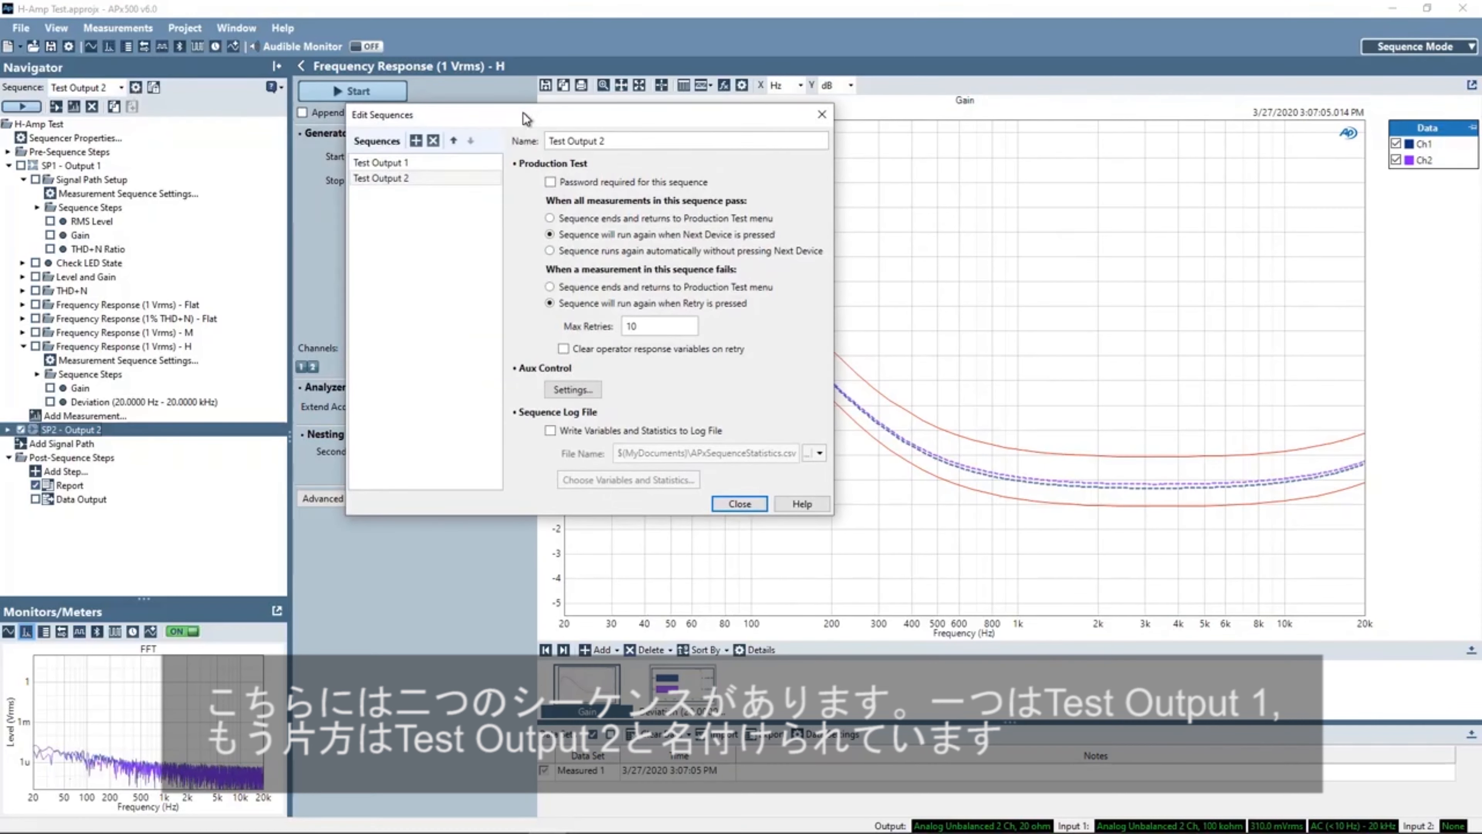
pyautogui.moveTo(526, 118); pyautogui.dragTo(516, 107)
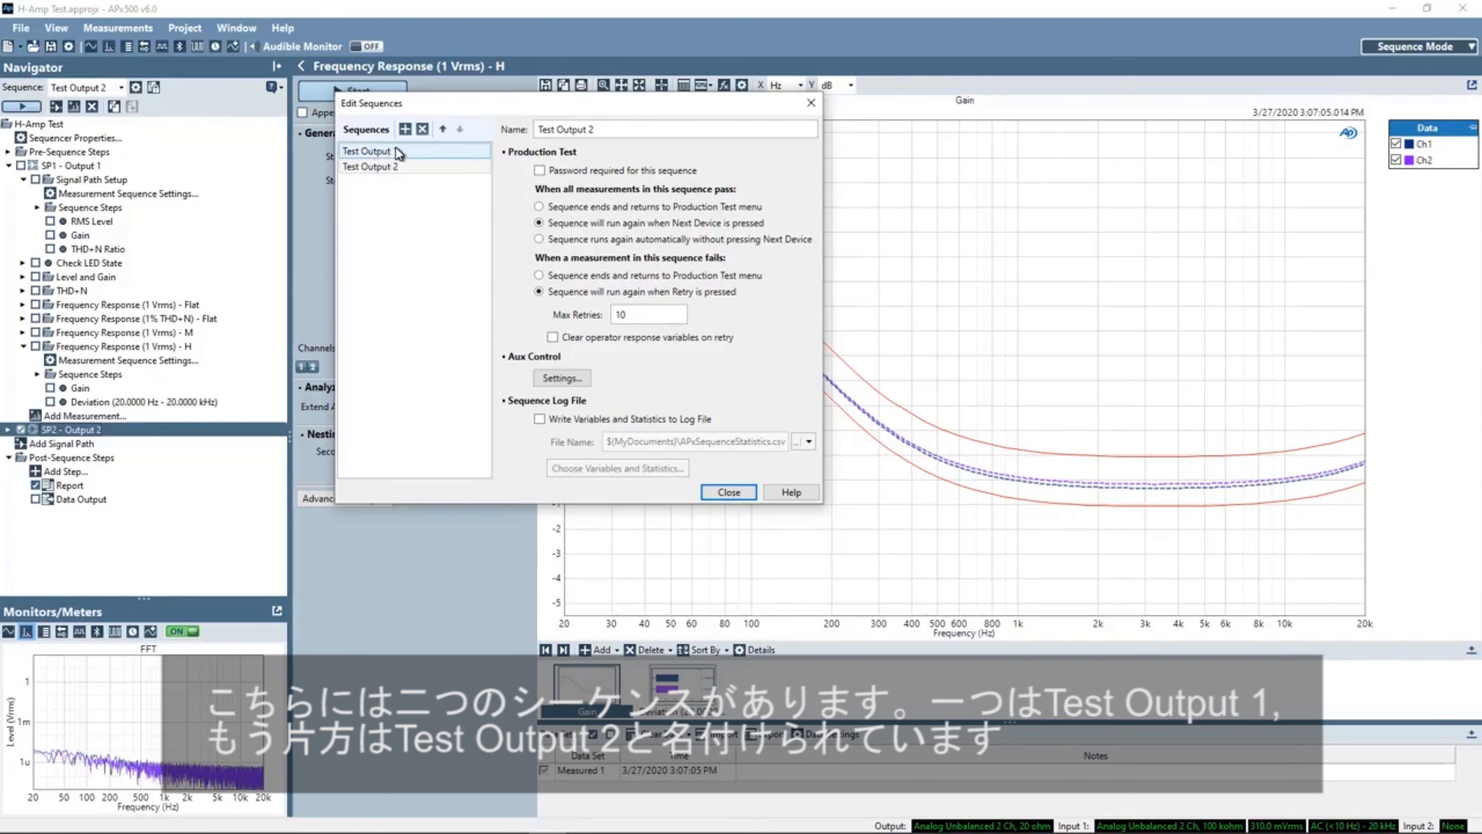
pyautogui.click(396, 147)
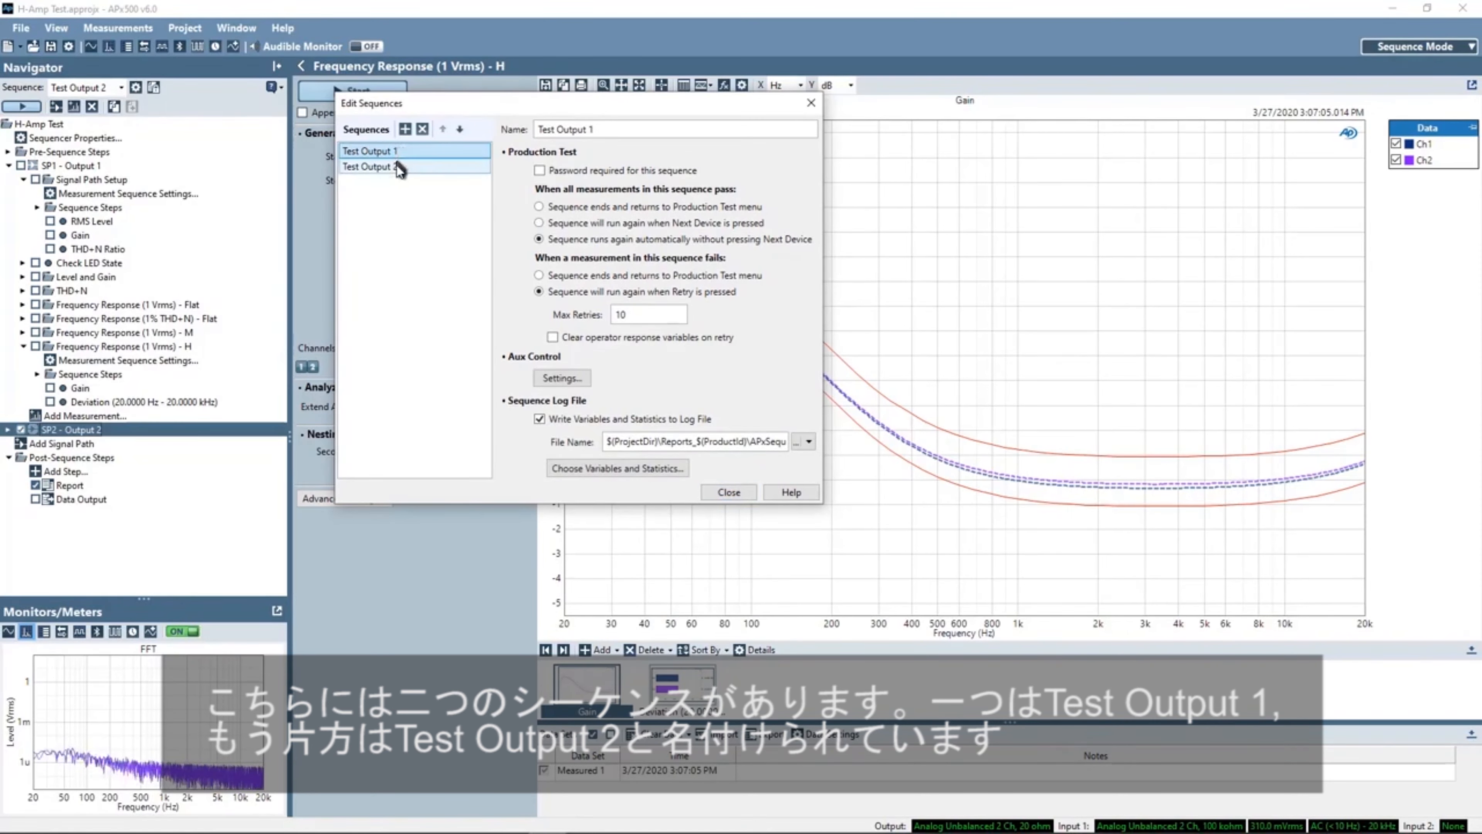
pyautogui.click(396, 166)
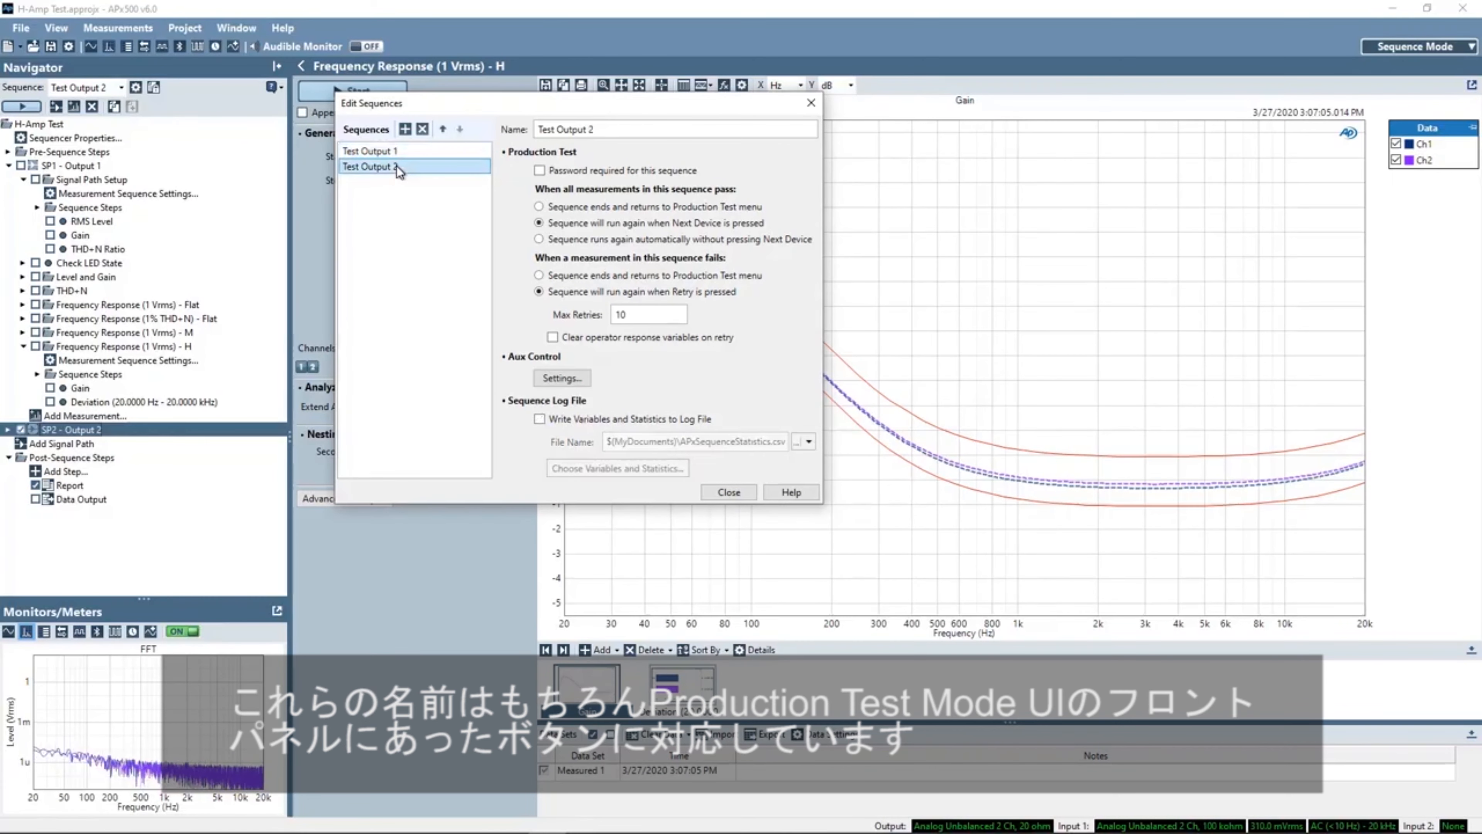
pyautogui.press('Up')
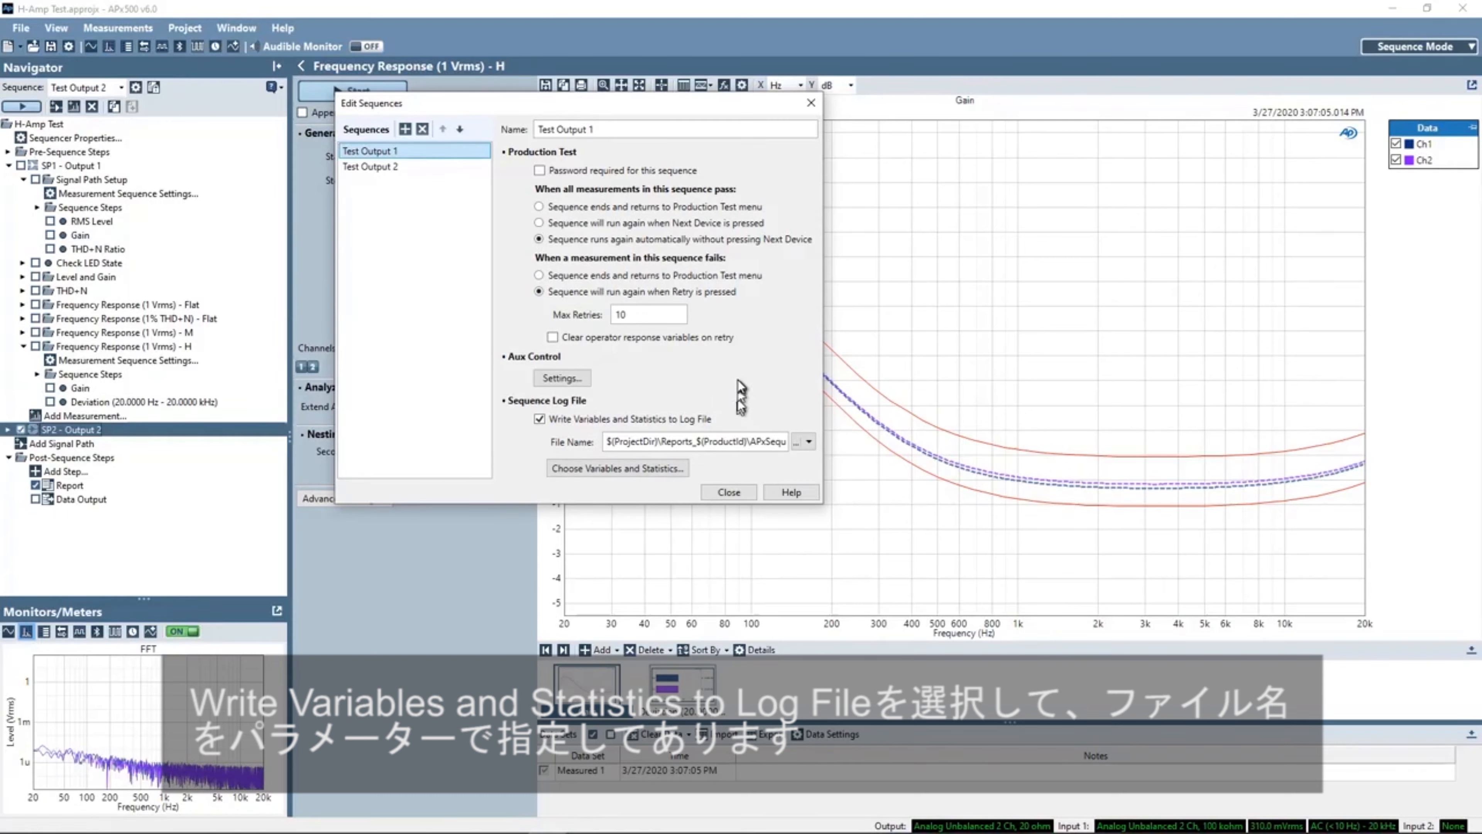
# - Open the variable editor for Test Output 1's sequence log file name and close it without changes
pyautogui.click(810, 443)
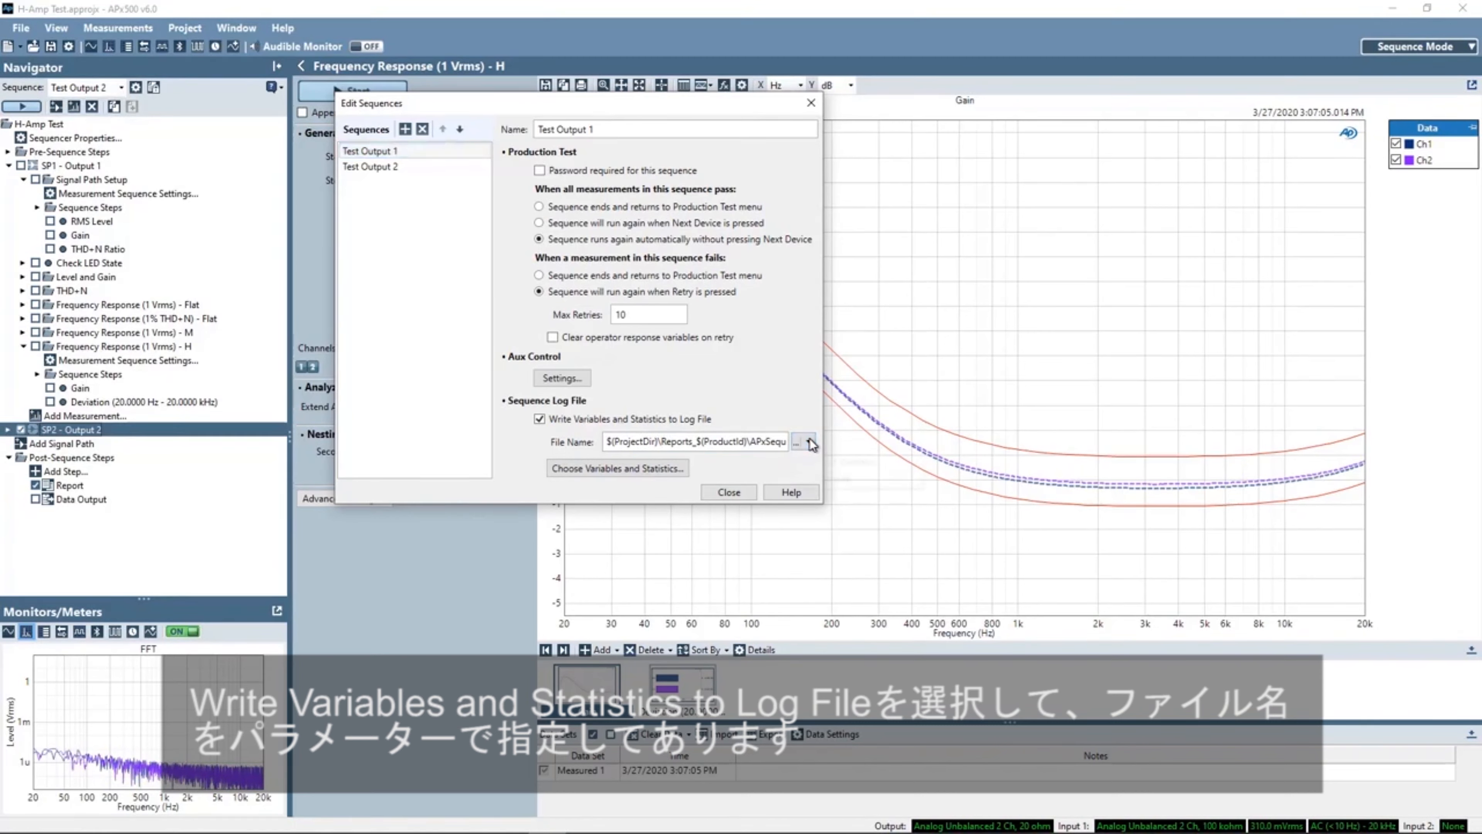
pyautogui.click(850, 462)
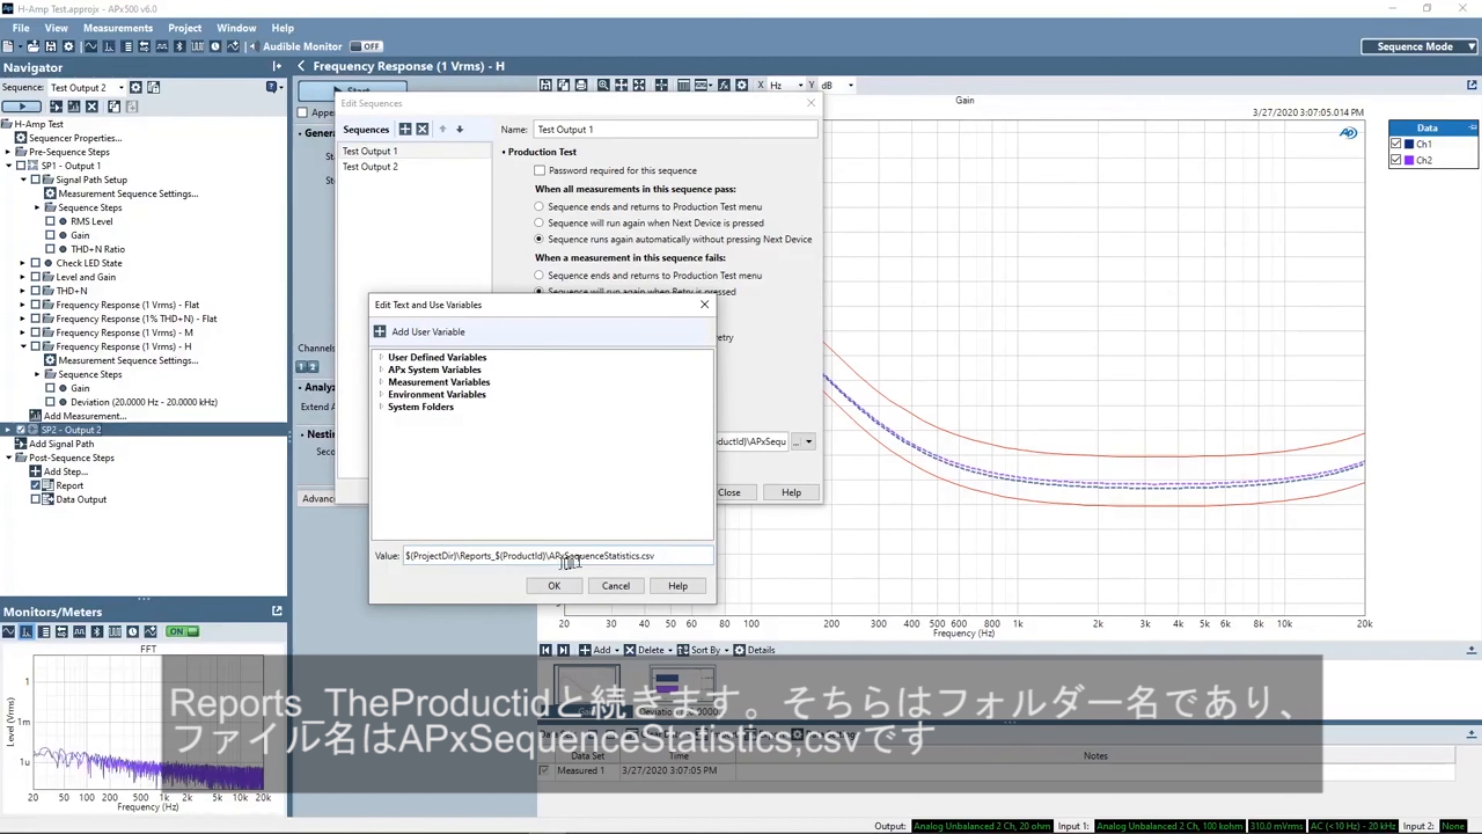
pyautogui.click(615, 585)
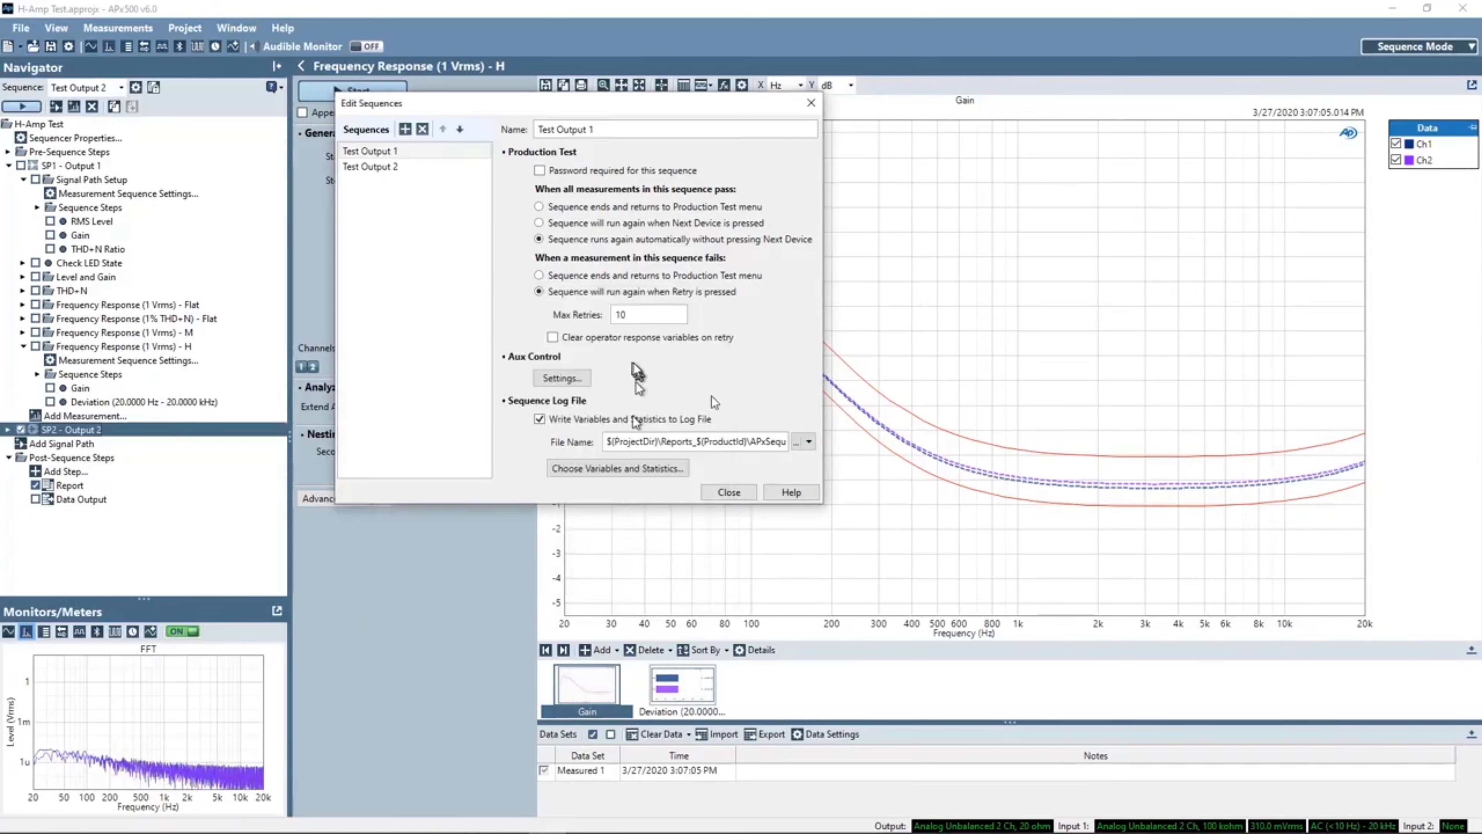
# - Review the production test settings of the Test Output 2 sequence and close the sequence editor
pyautogui.click(376, 167)
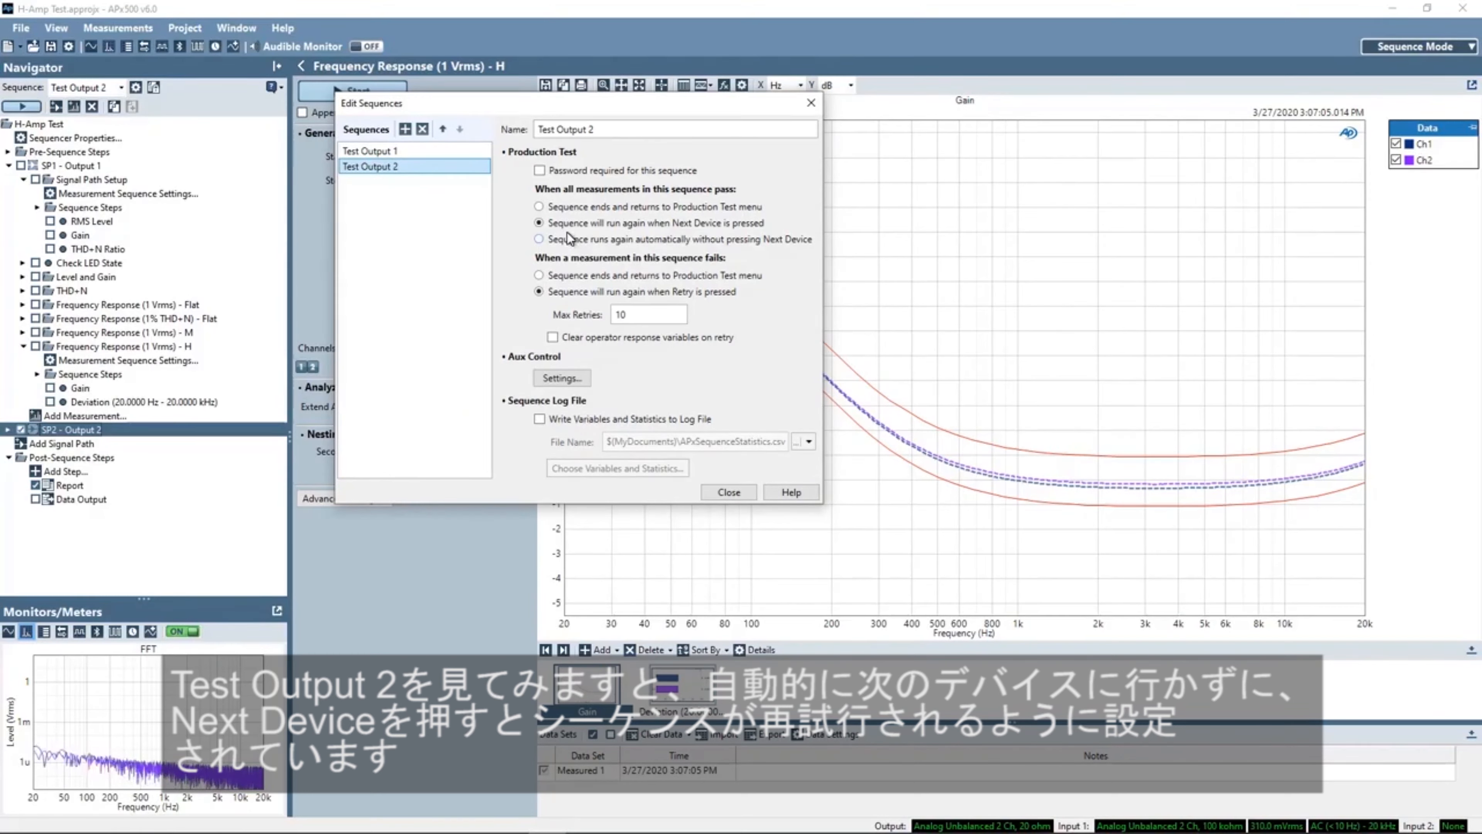
pyautogui.click(733, 493)
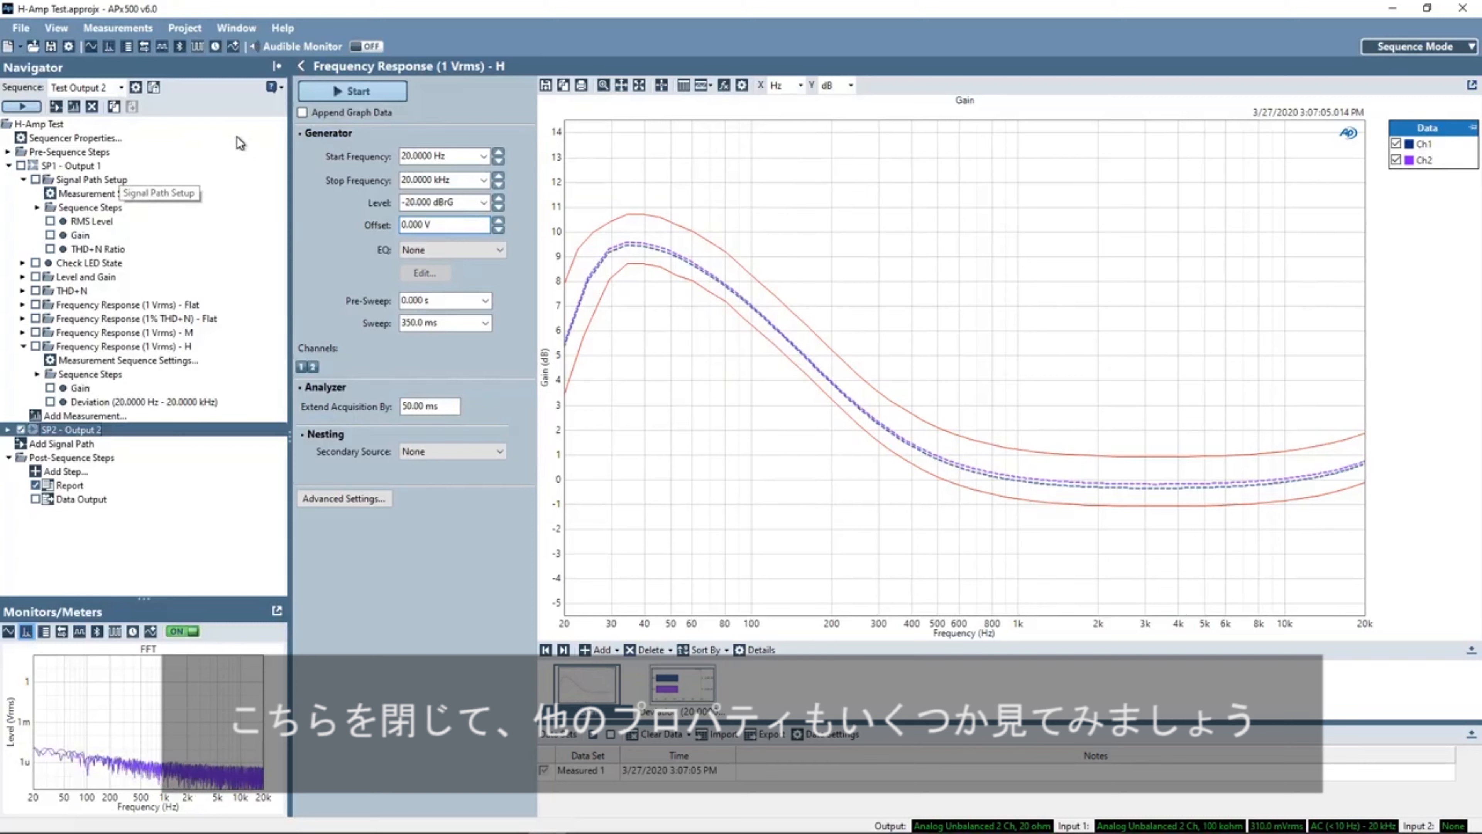
# - Switch the active sequence between Test Output 1 and Test Output 2 to compare them, ending on Test Output 1
pyautogui.click(121, 89)
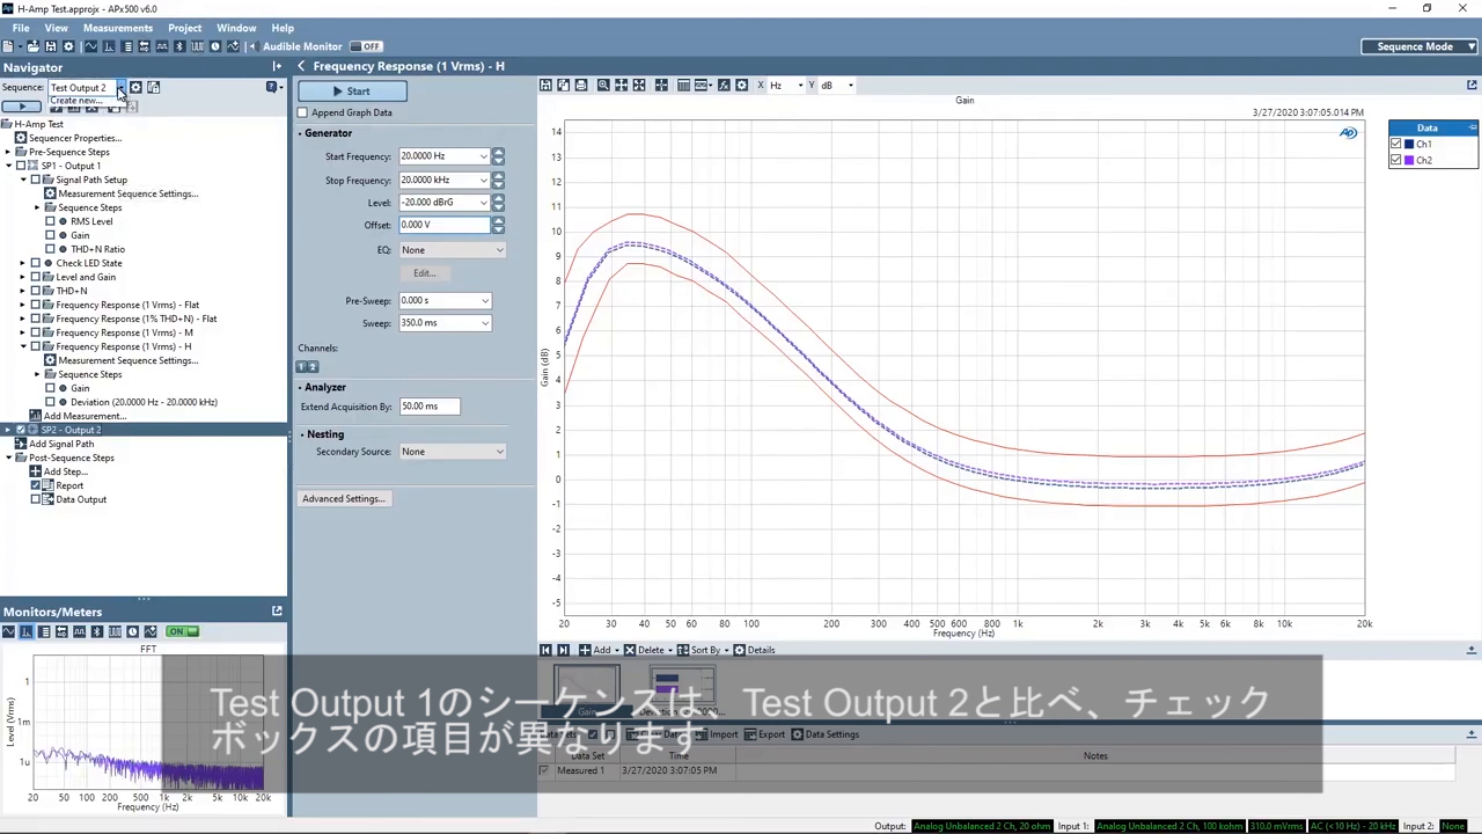
pyautogui.click(82, 100)
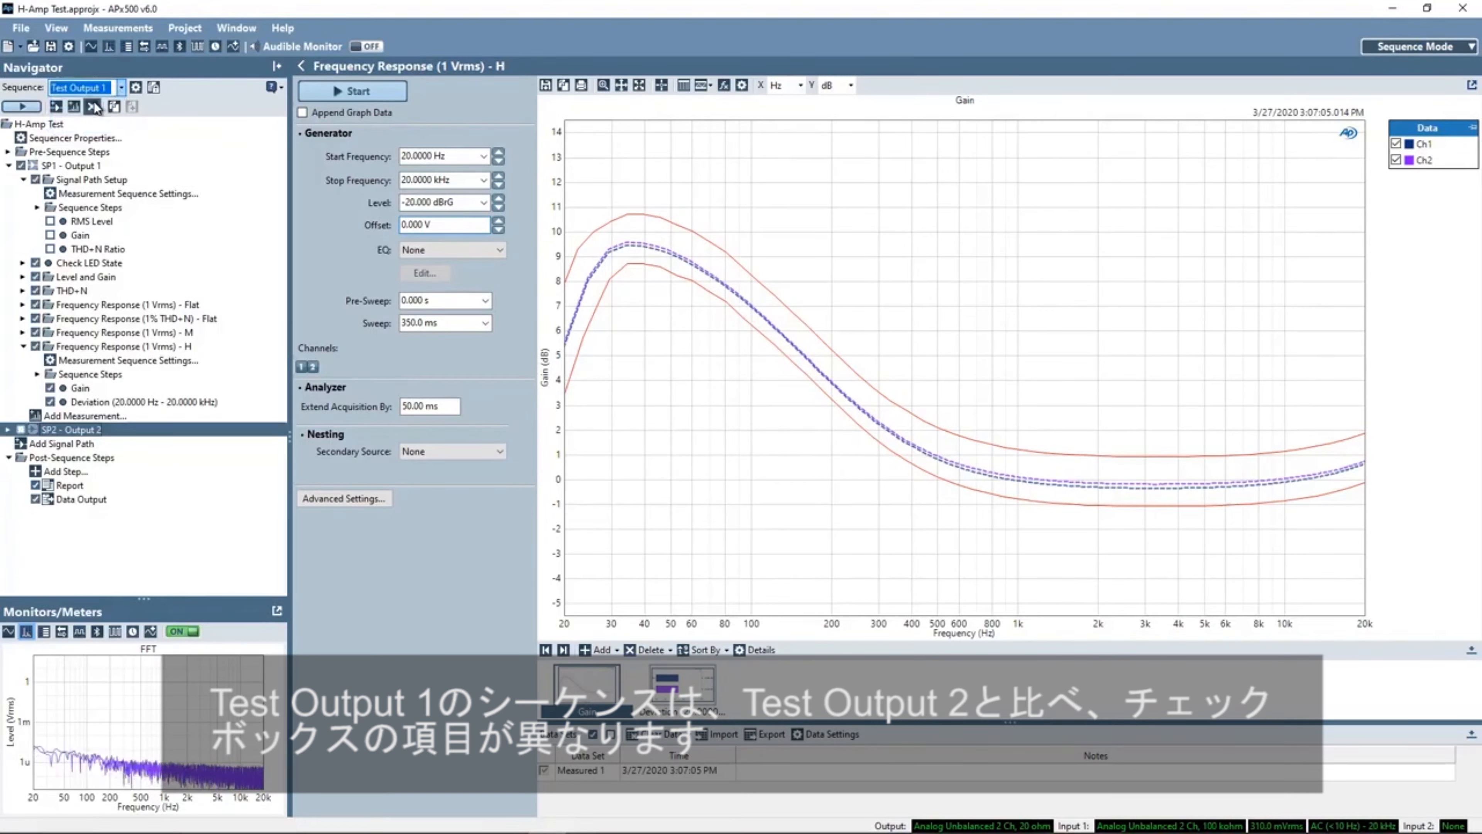
pyautogui.click(121, 88)
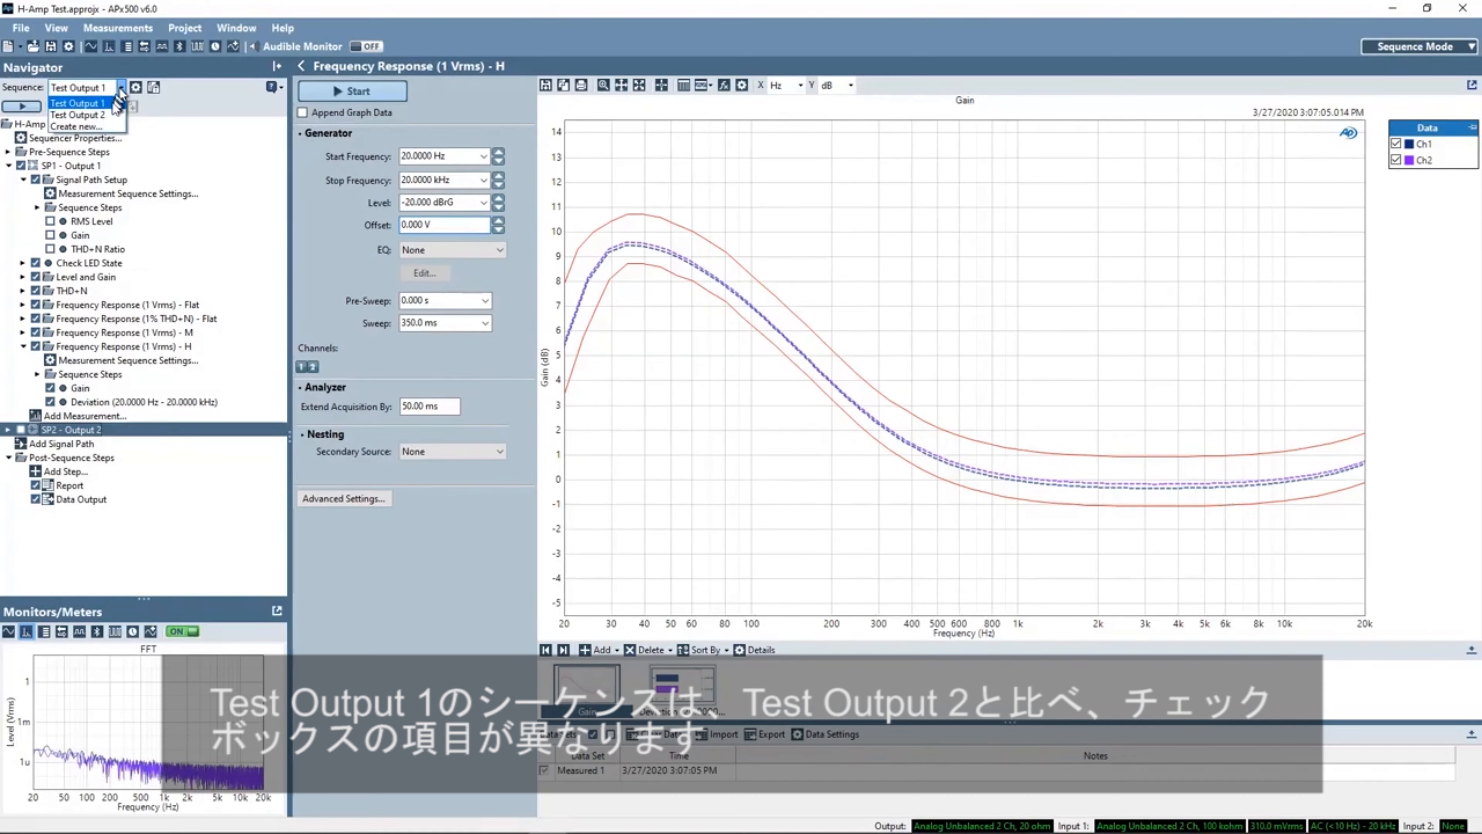
pyautogui.click(115, 114)
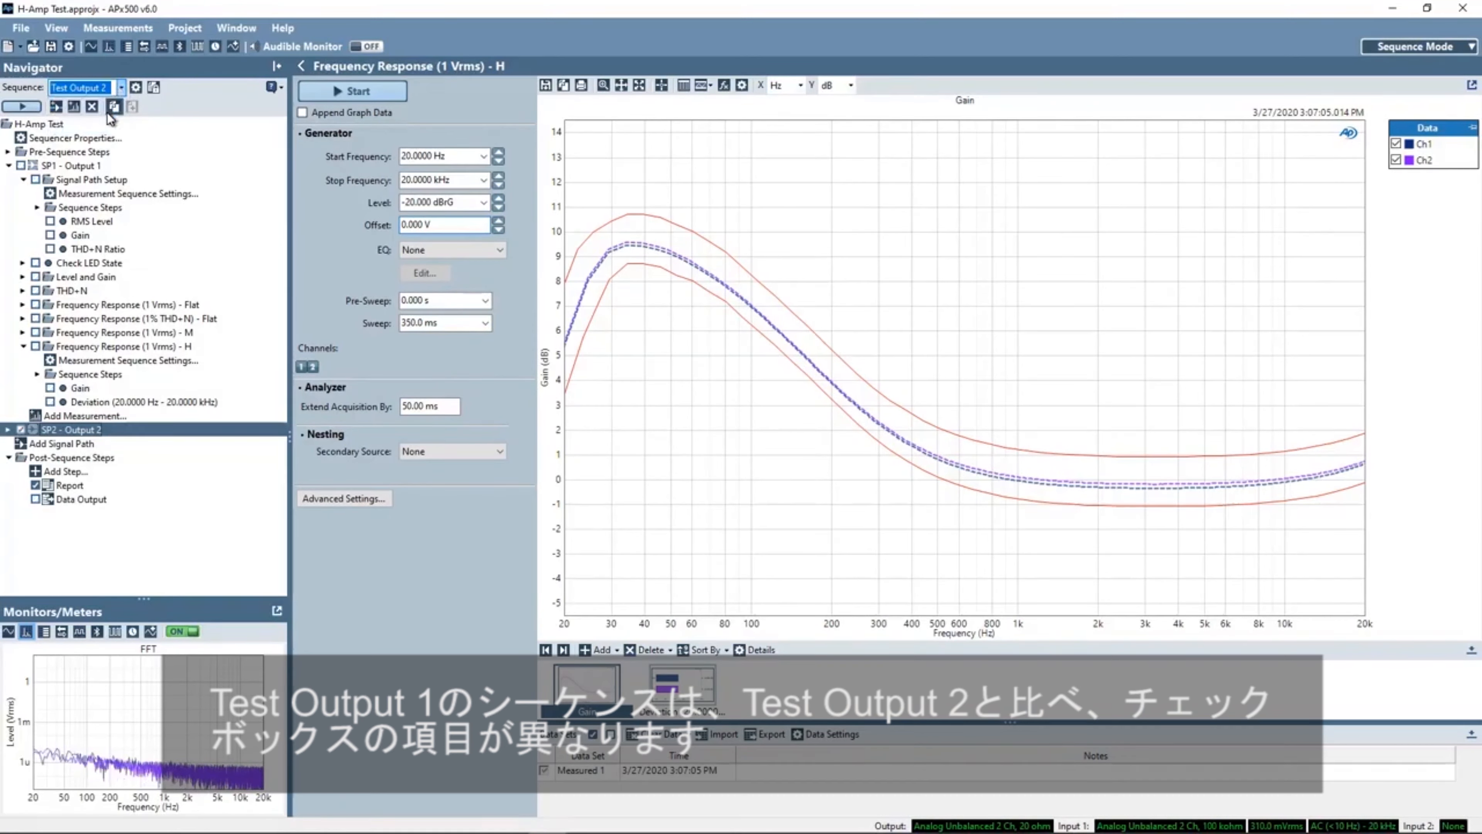
pyautogui.click(120, 87)
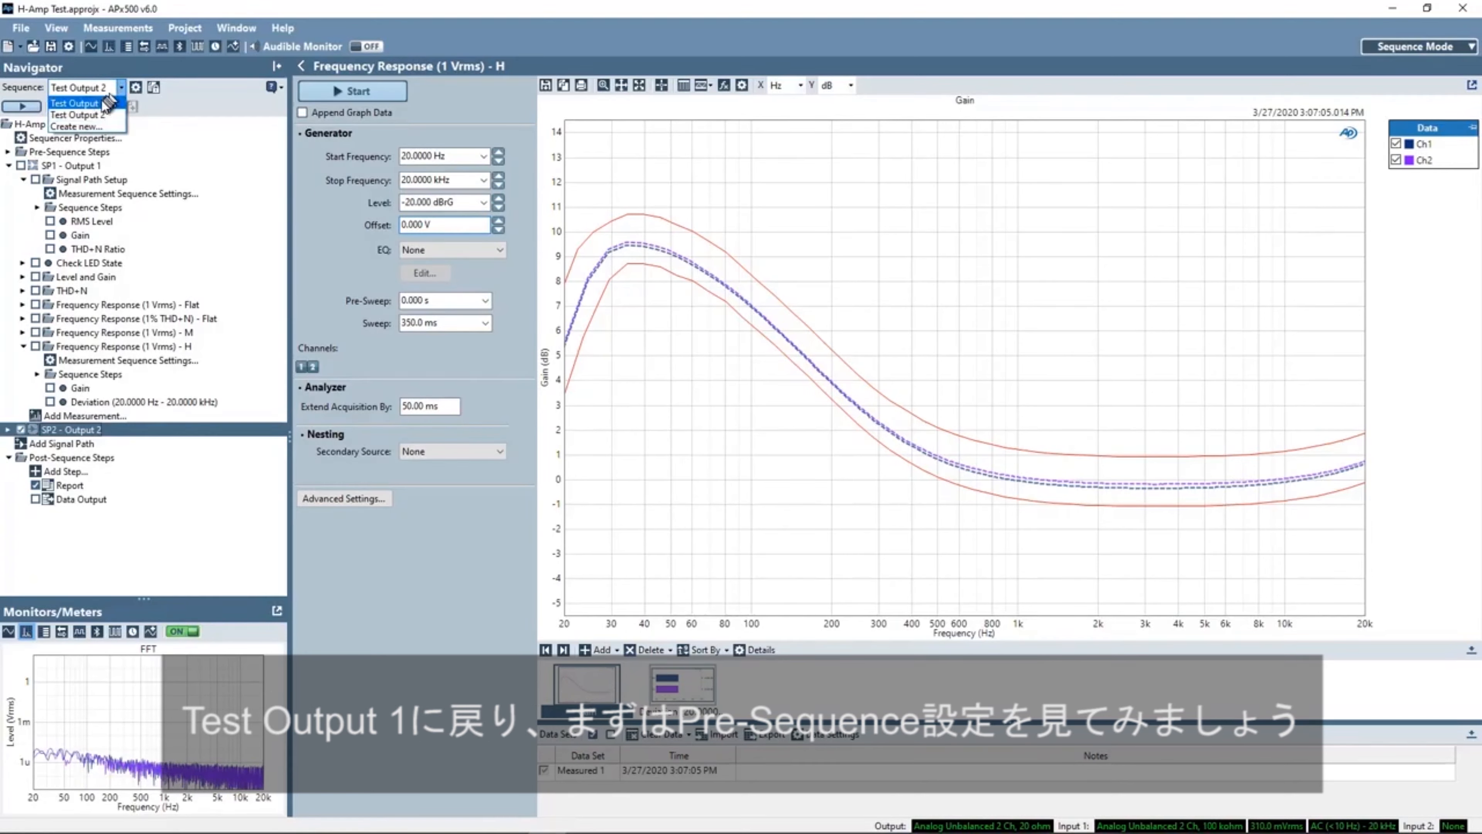
pyautogui.click(107, 102)
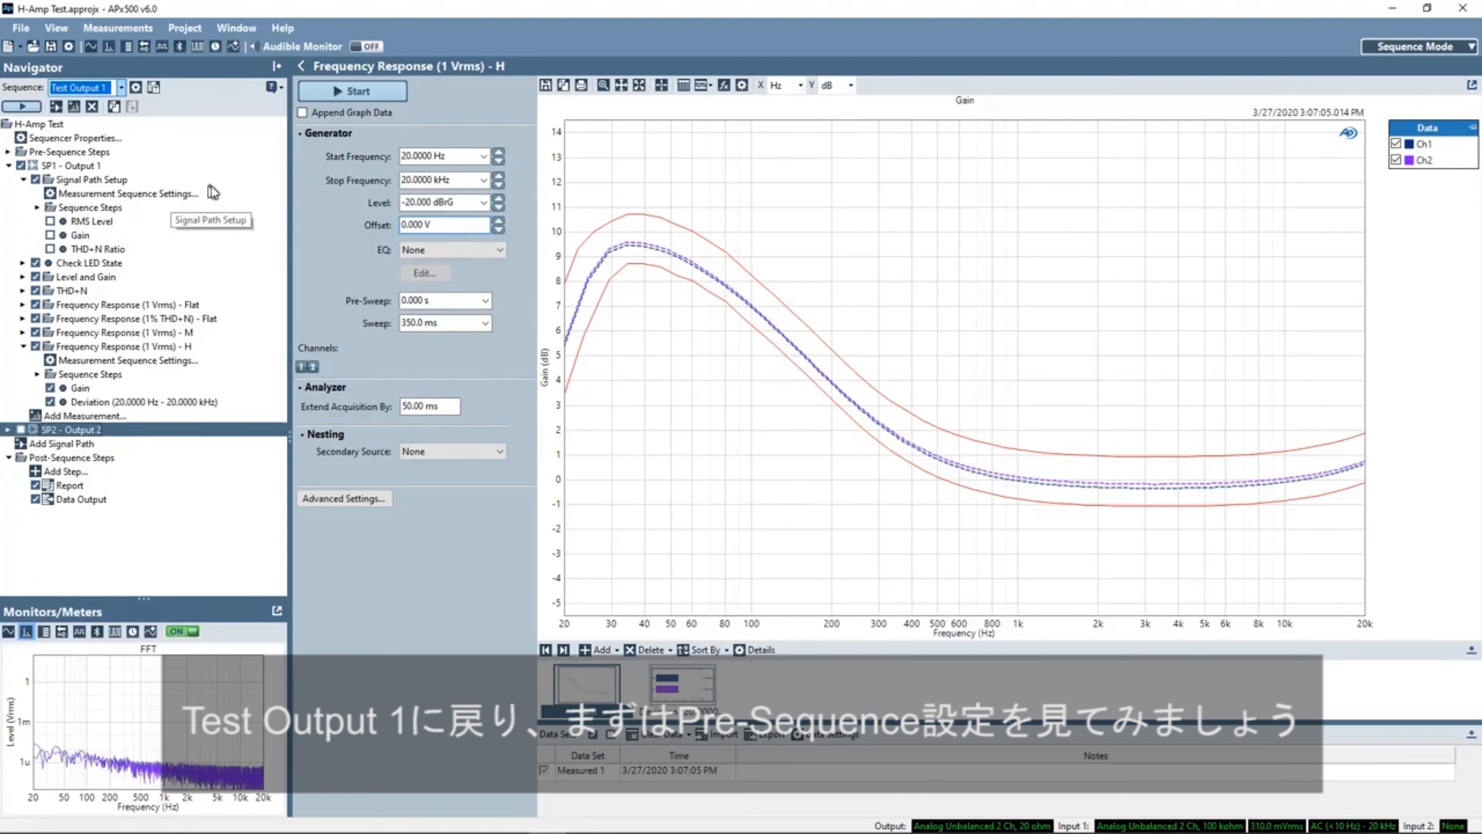
# - Open the Prompt pre-sequence step, preview its Product ID prompt, and close the preview and the step
pyautogui.click(9, 152)
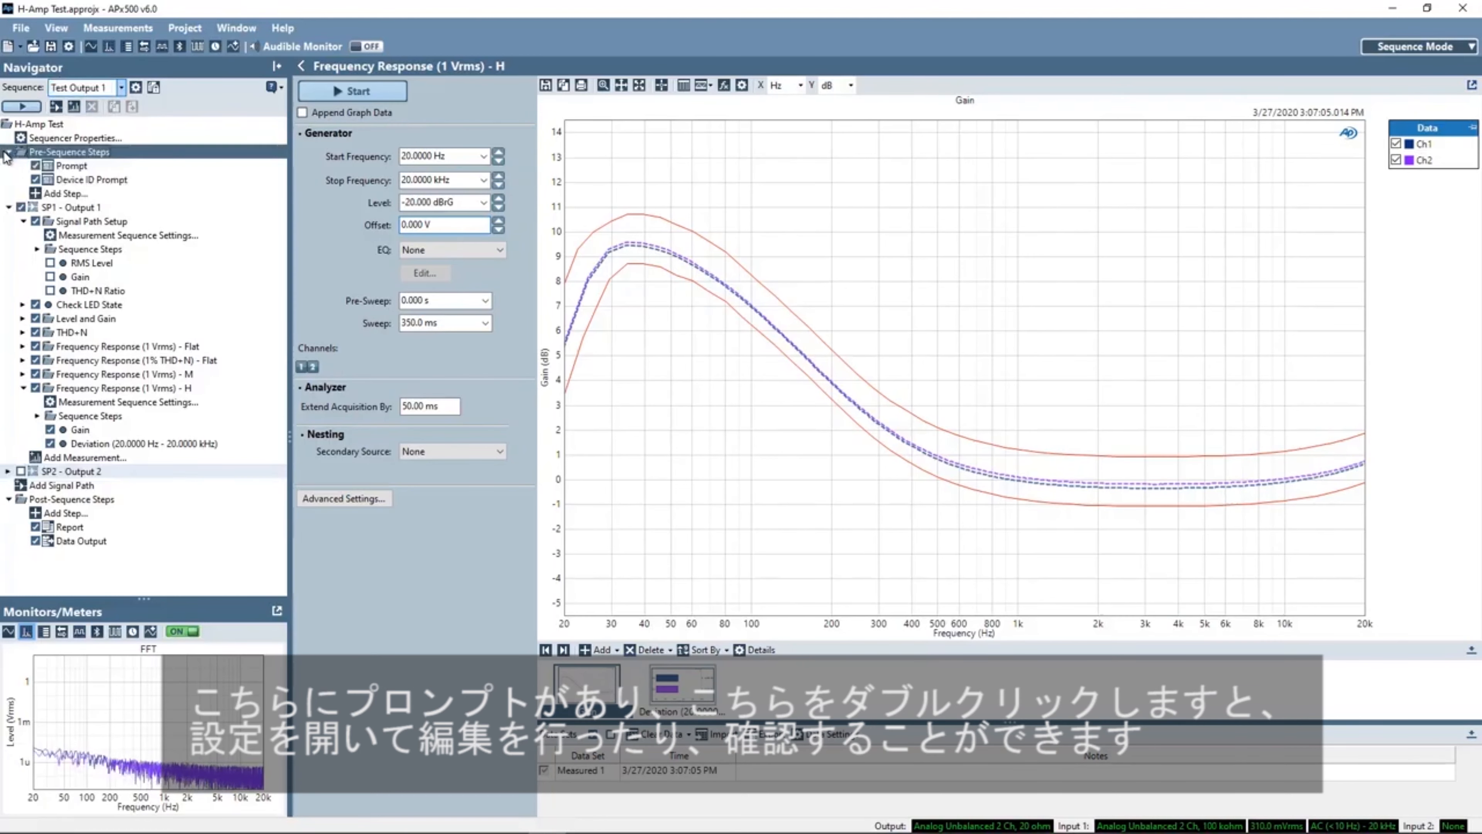
pyautogui.click(78, 167)
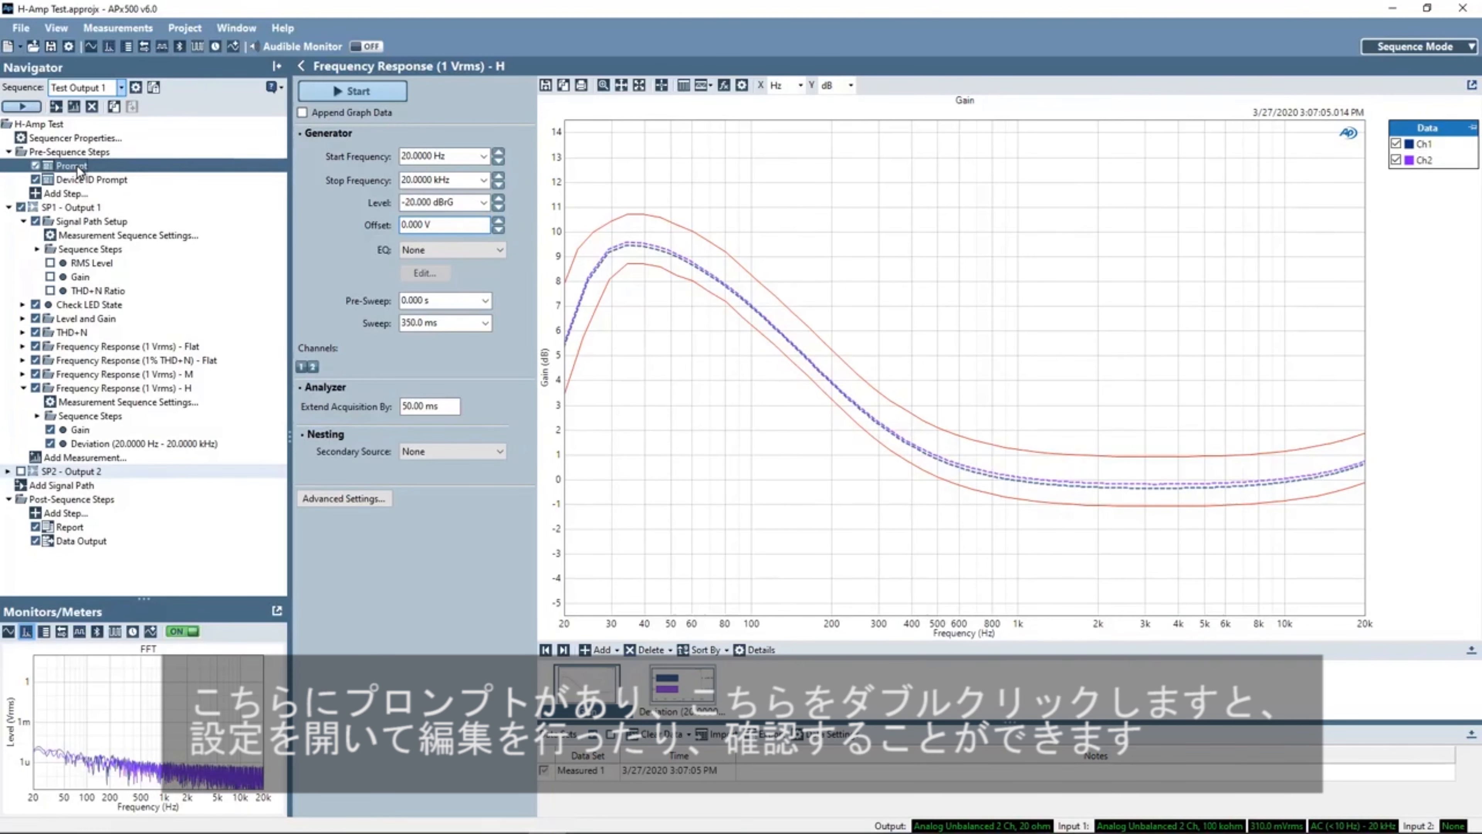
pyautogui.doubleClick(99, 167)
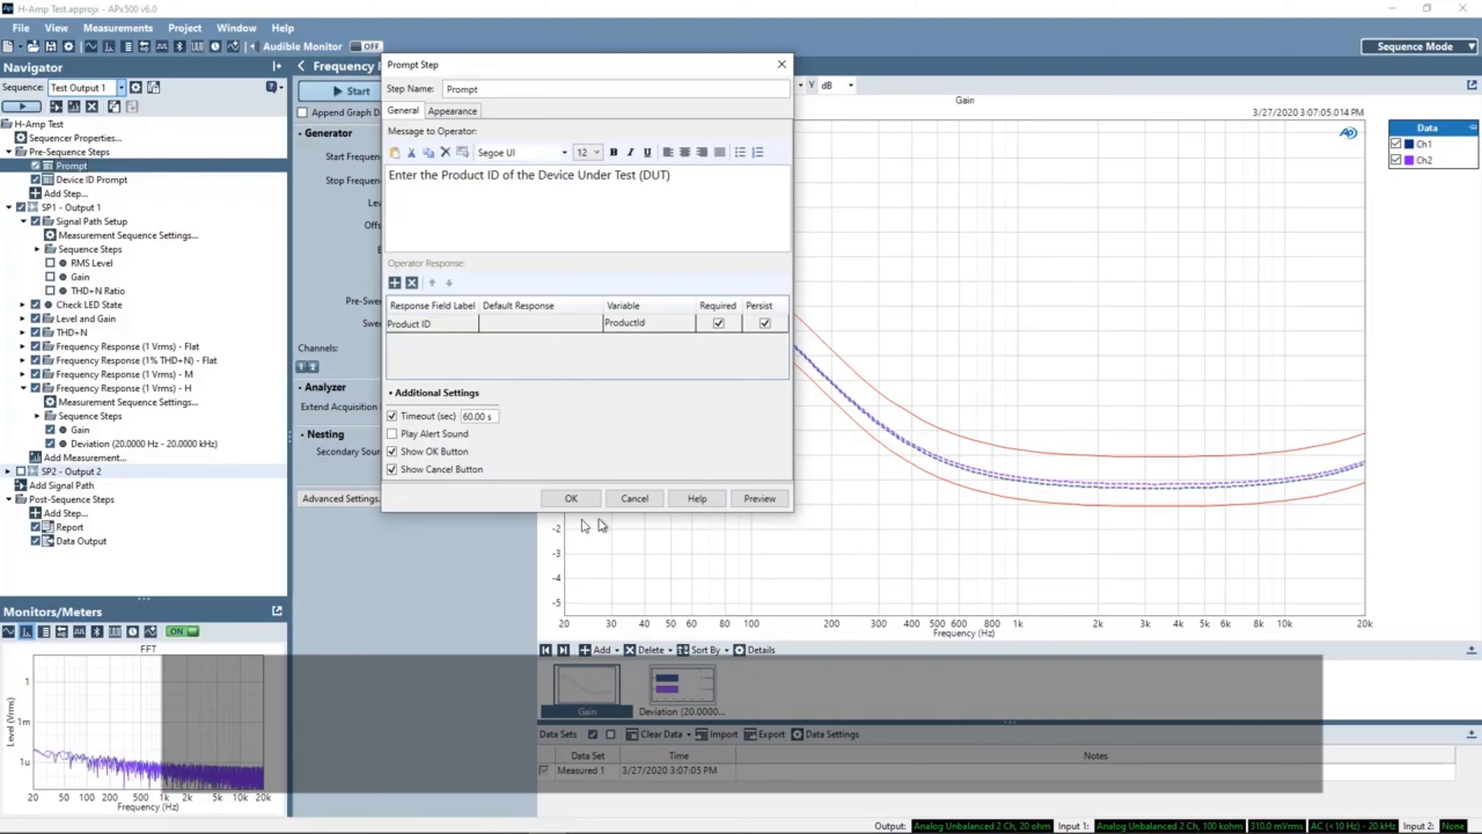
pyautogui.click(758, 498)
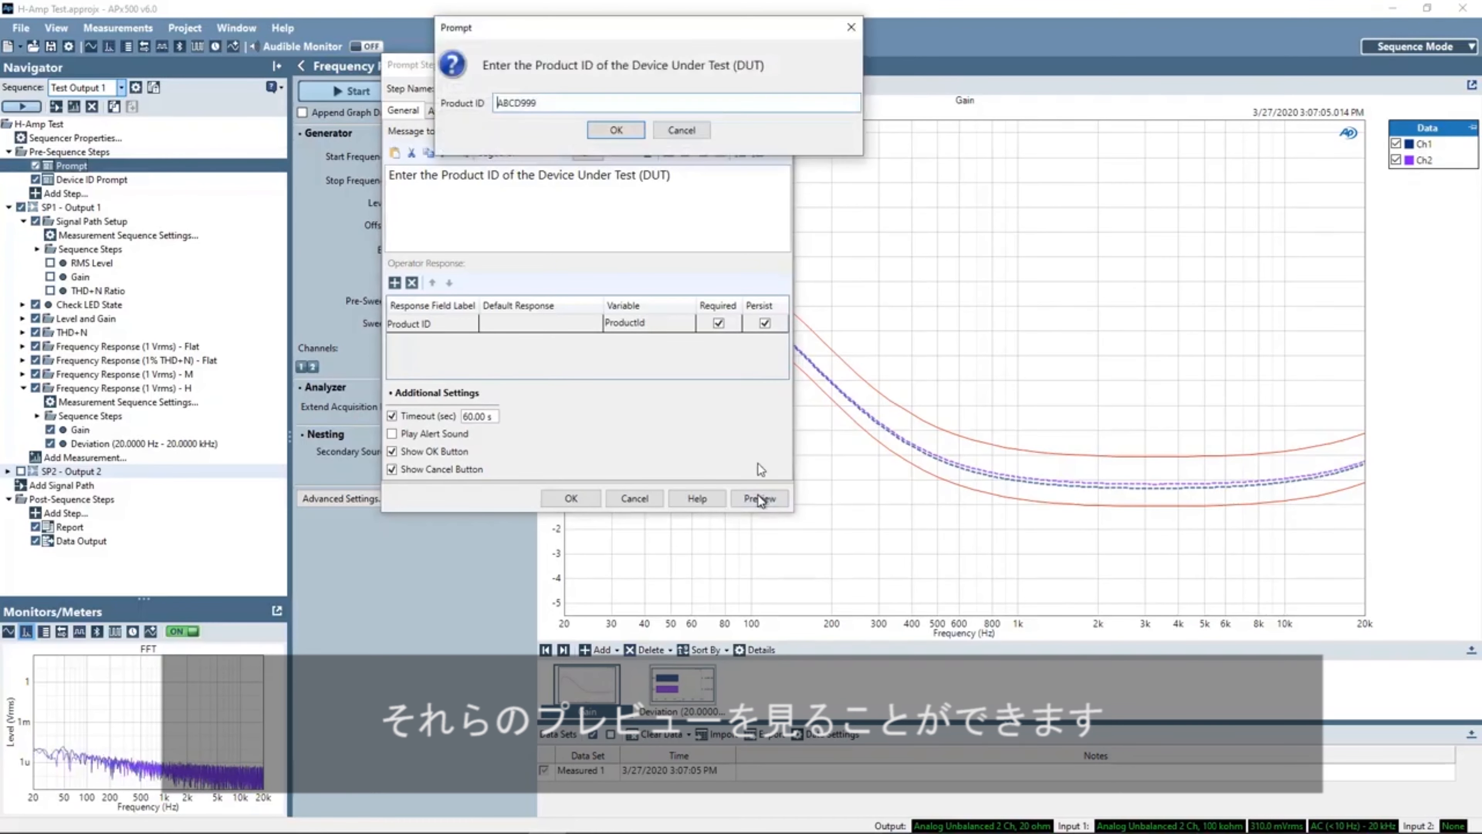
pyautogui.click(616, 131)
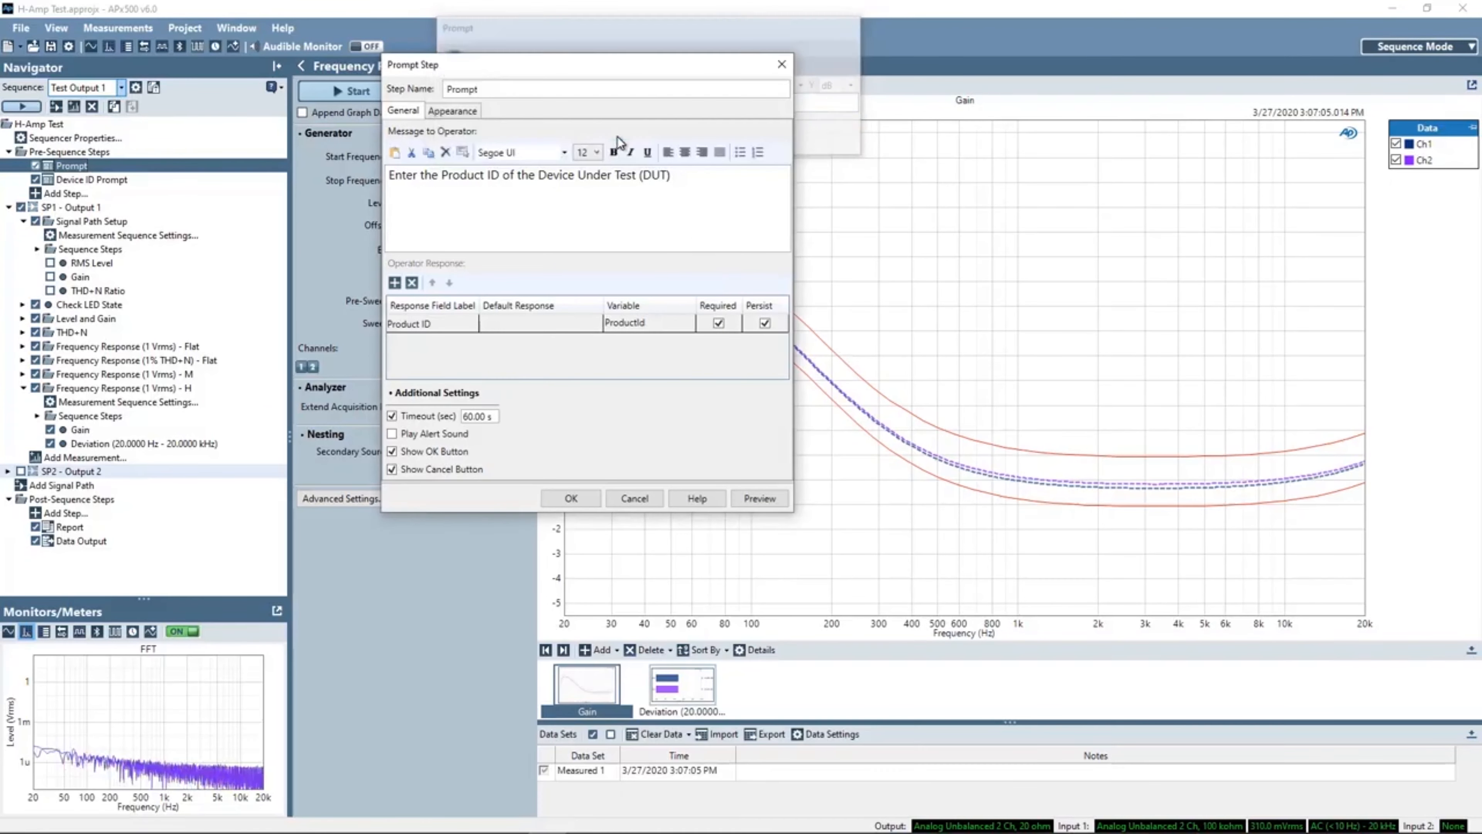
pyautogui.click(570, 497)
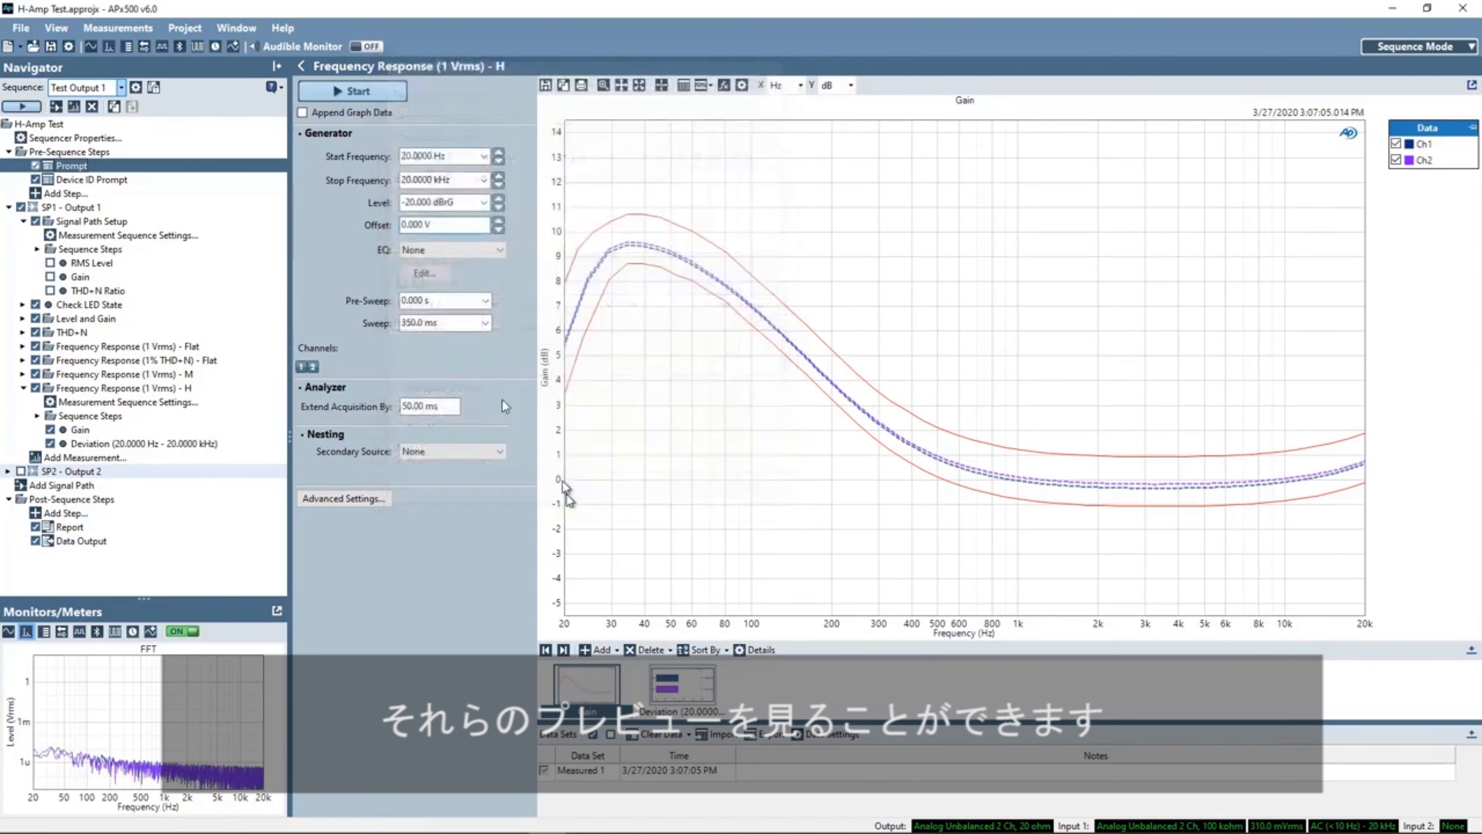
# - Open the Device ID Prompt step, review its Appearance image and preview the barcode prompt, then close it
pyautogui.doubleClick(76, 181)
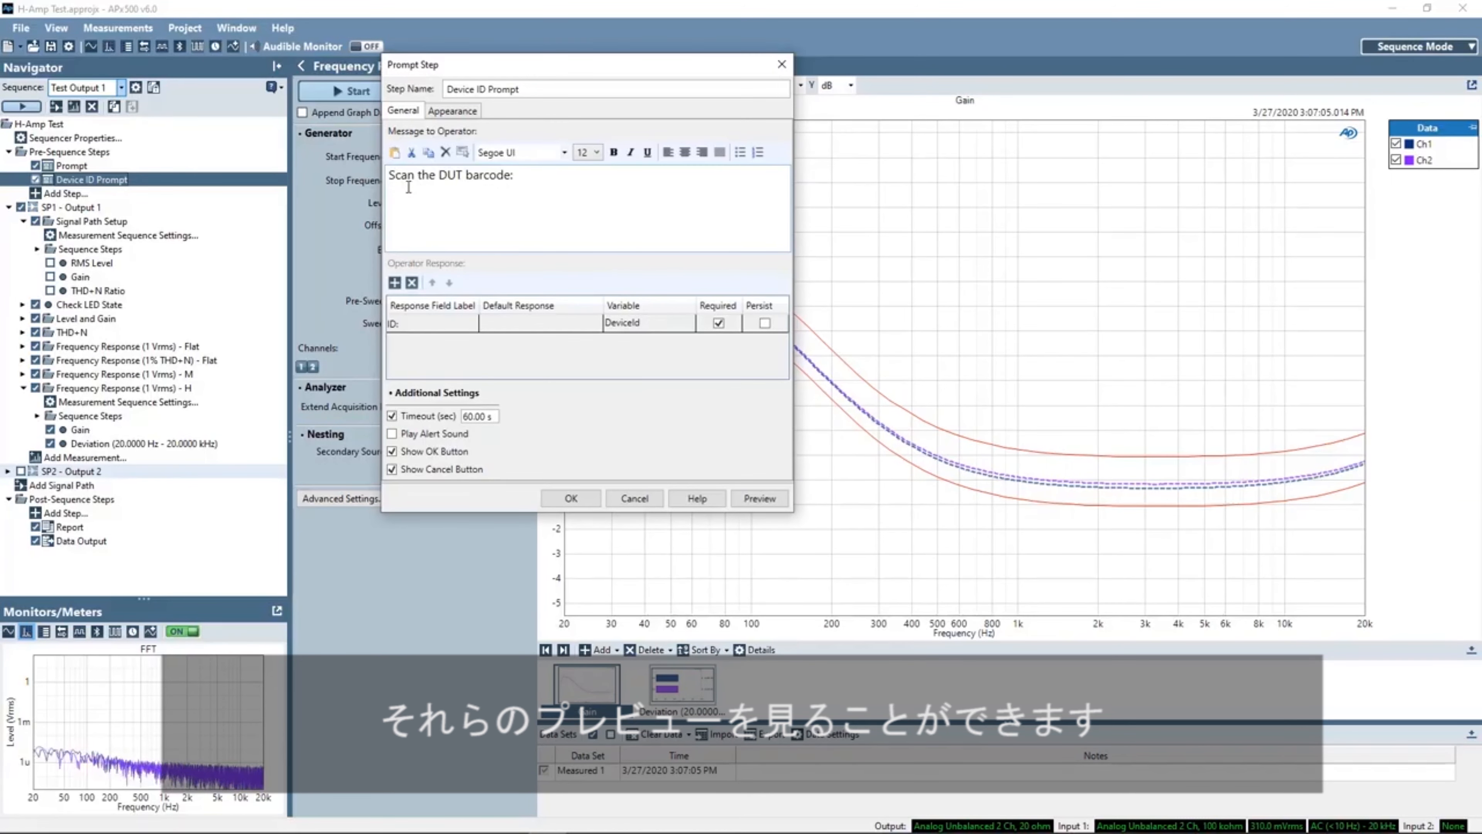
pyautogui.click(461, 111)
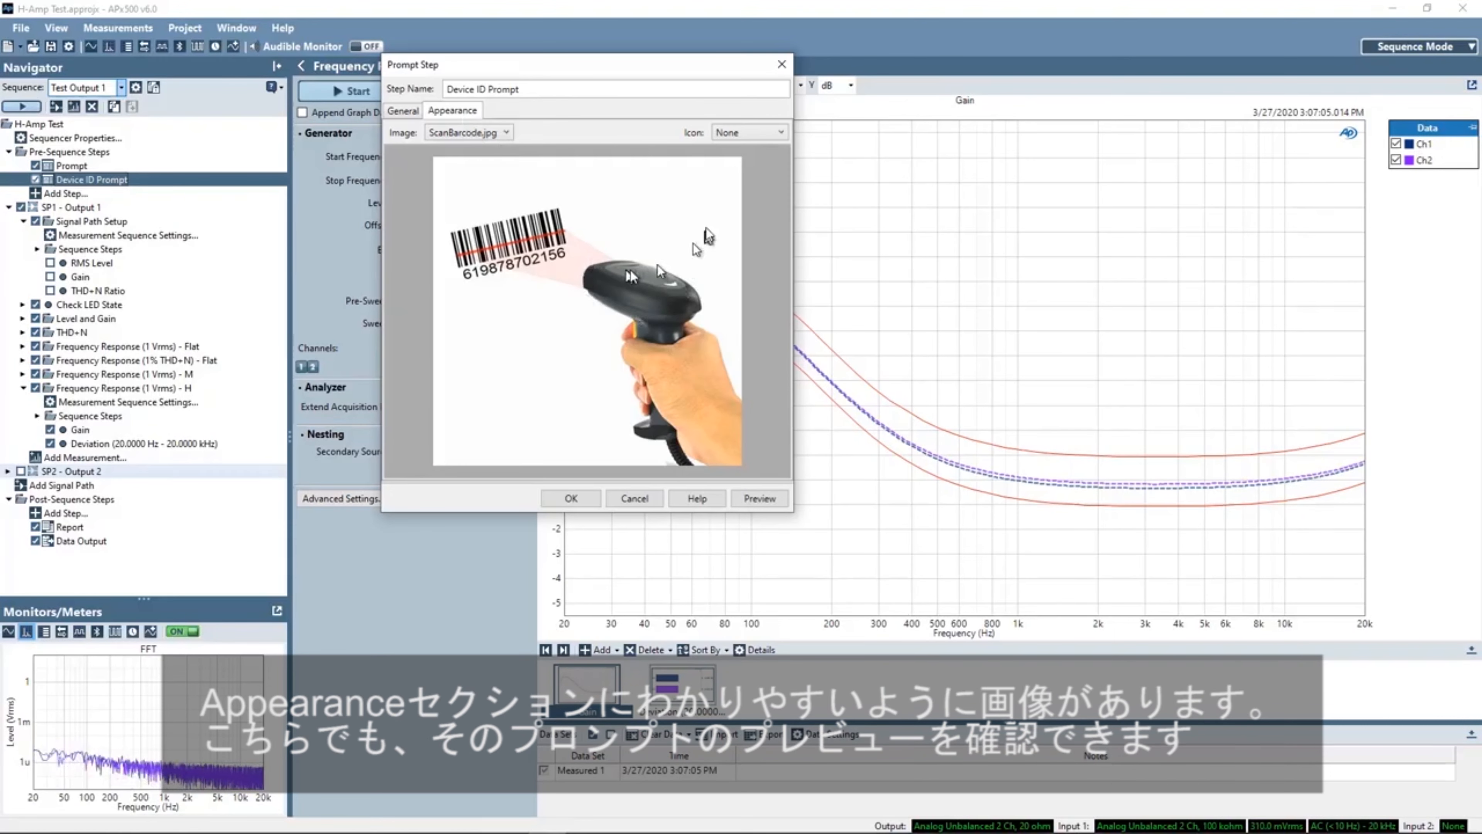
pyautogui.click(407, 113)
pyautogui.click(759, 498)
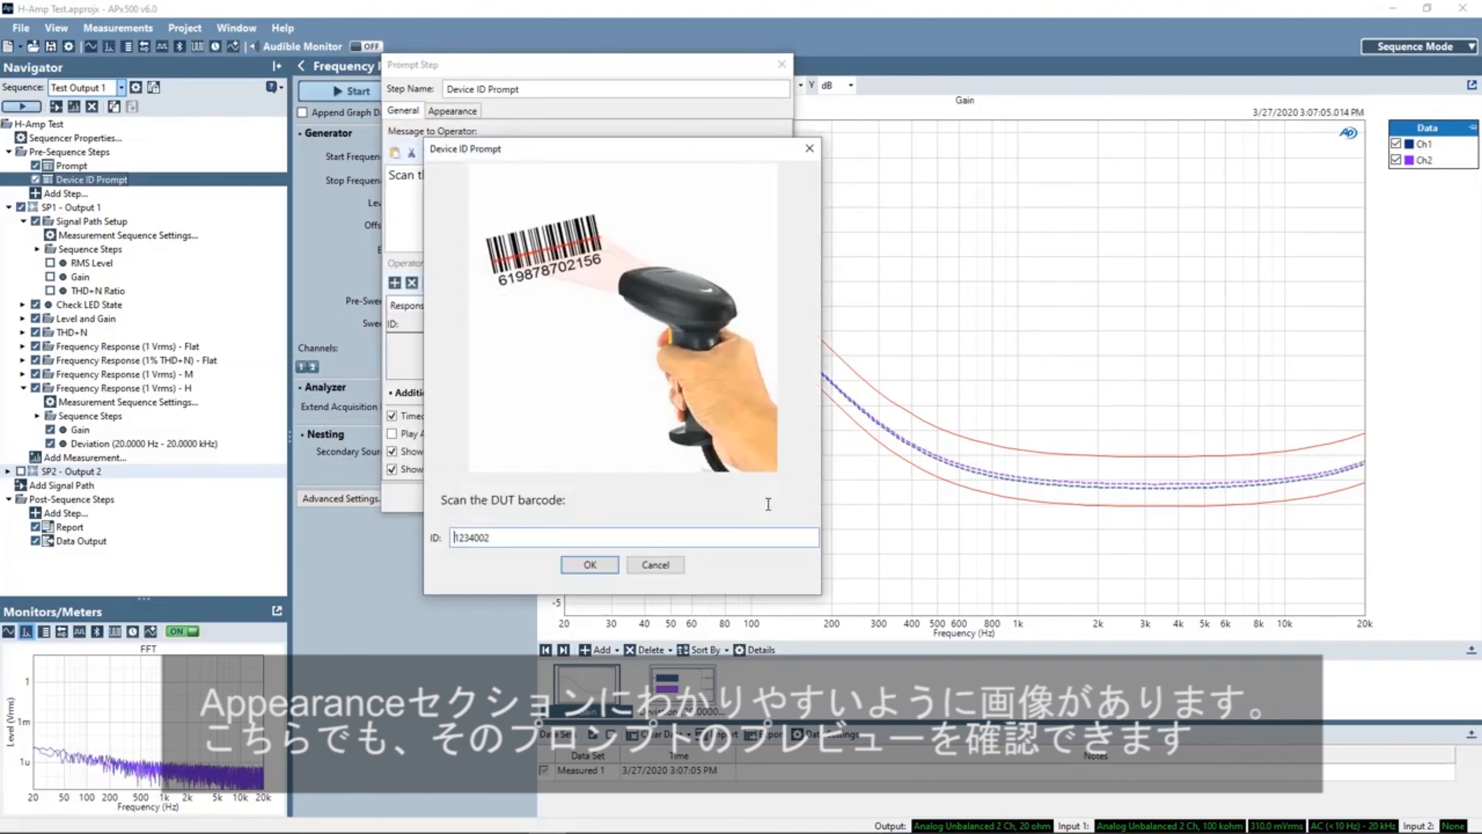
pyautogui.click(590, 564)
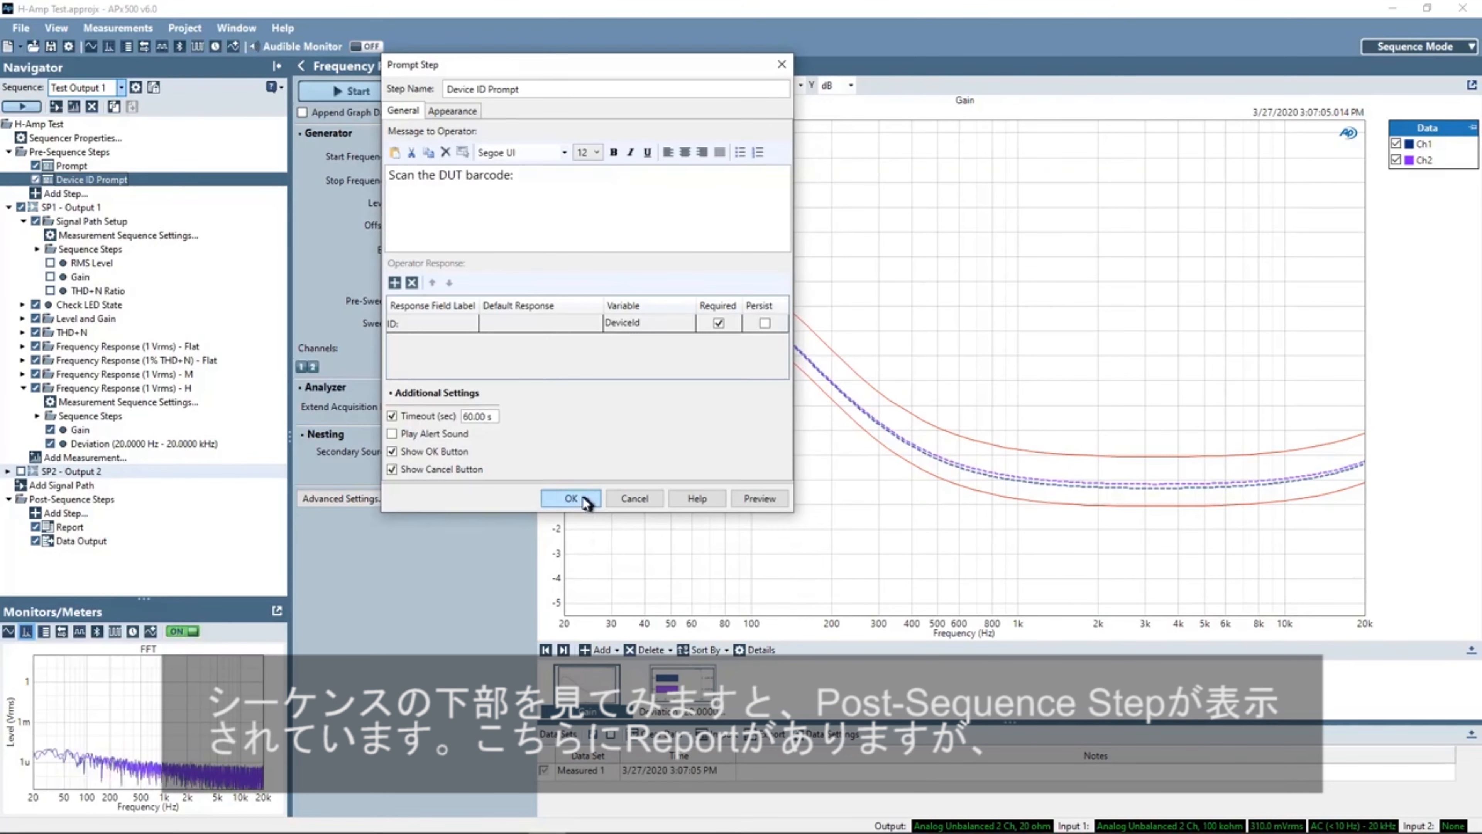
pyautogui.click(569, 498)
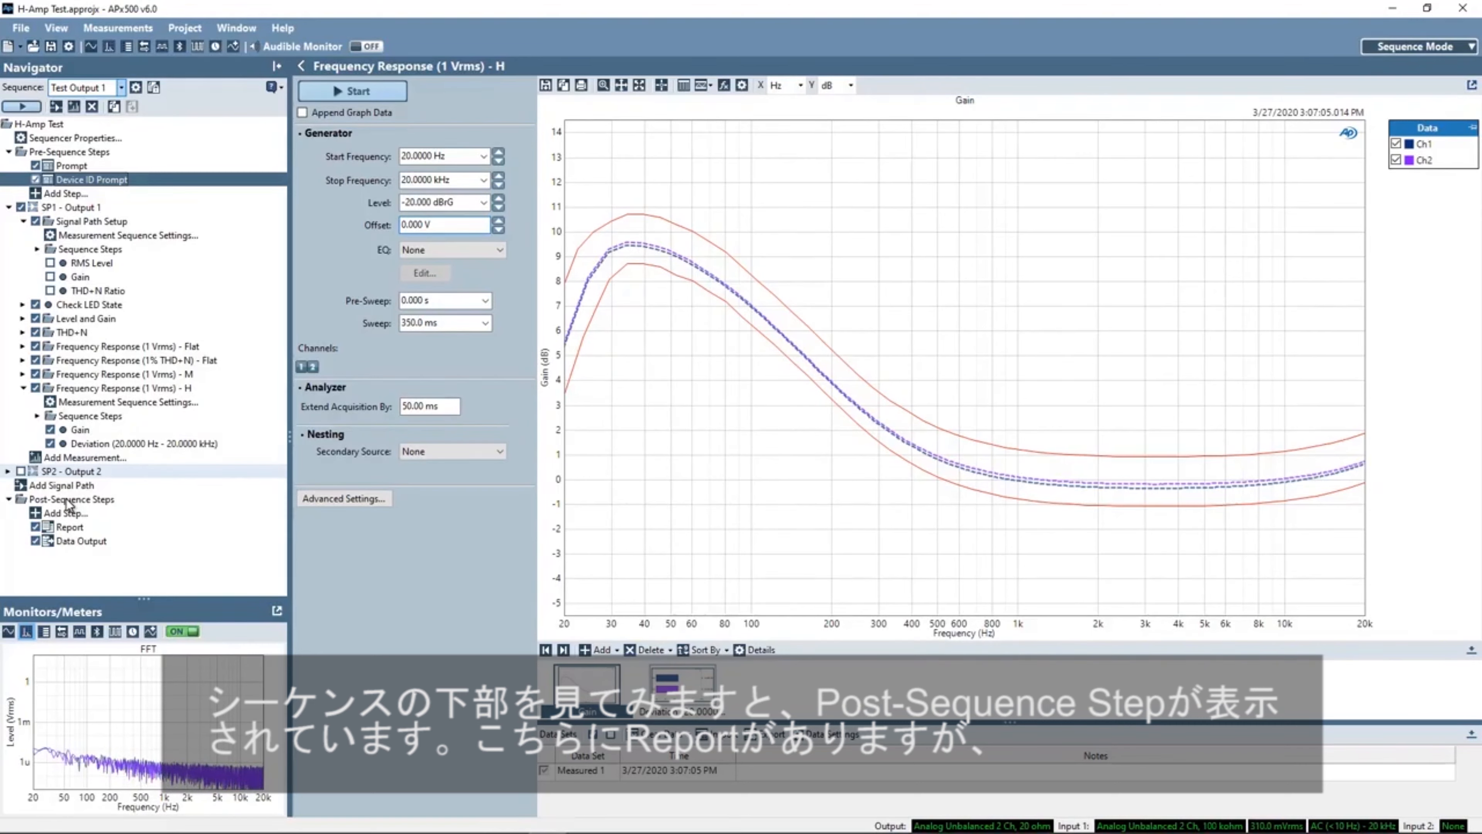
# - Open the Report post-sequence step, review its Auto-Save properties and file format options, then close the report
pyautogui.click(68, 528)
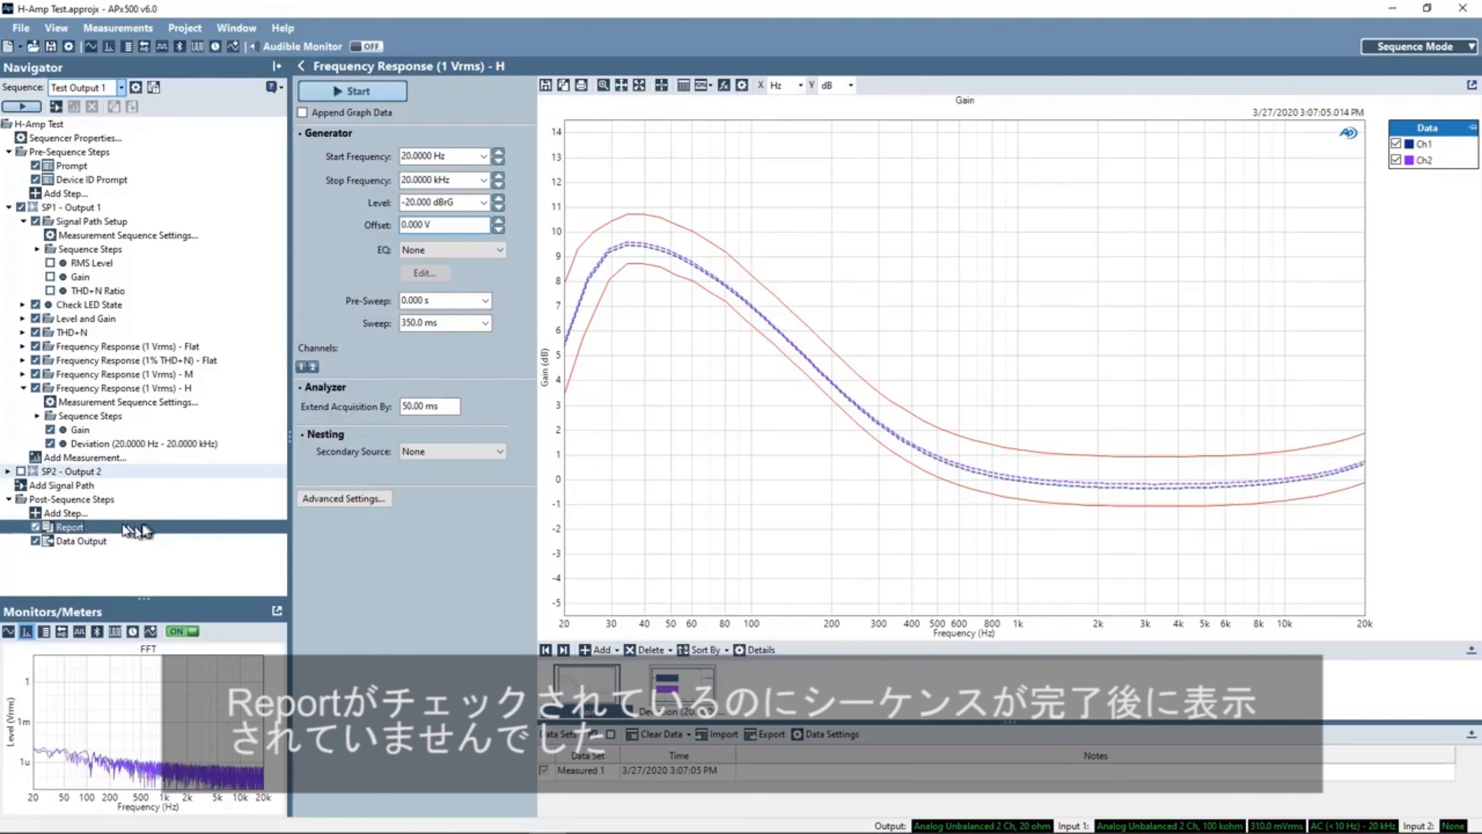
pyautogui.doubleClick(99, 529)
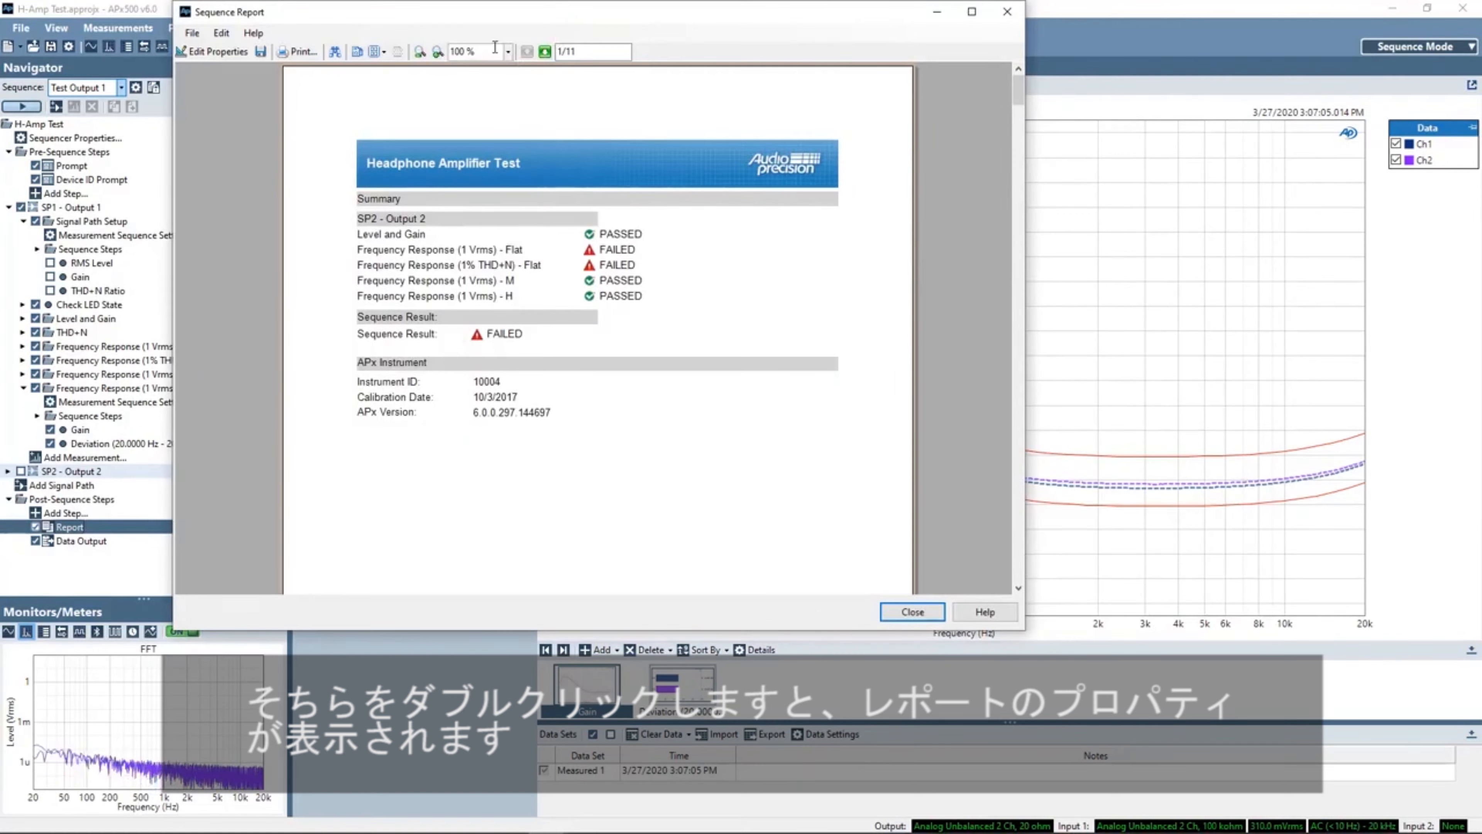
pyautogui.click(223, 53)
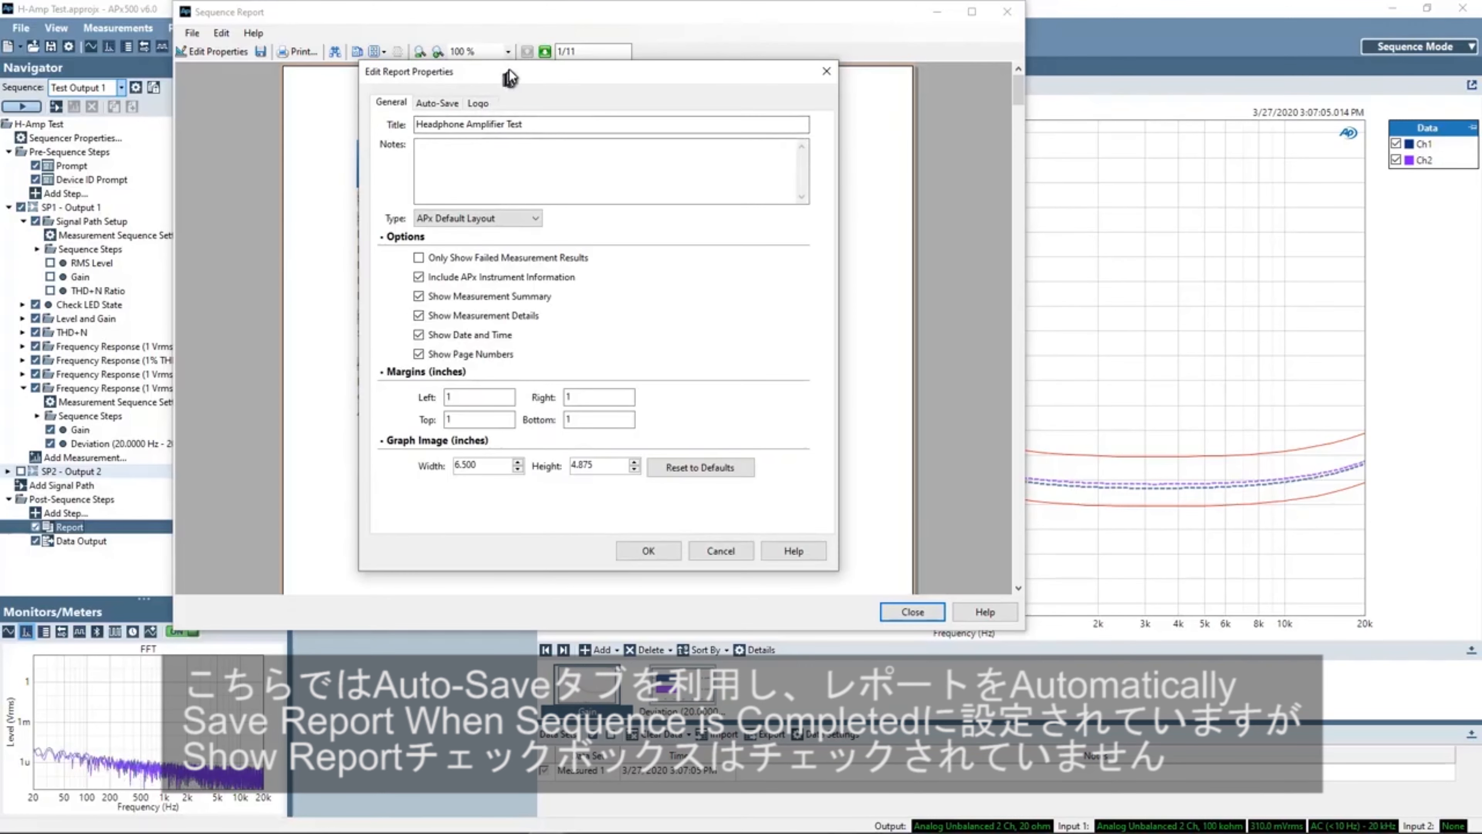
pyautogui.moveTo(509, 69); pyautogui.dragTo(445, 78)
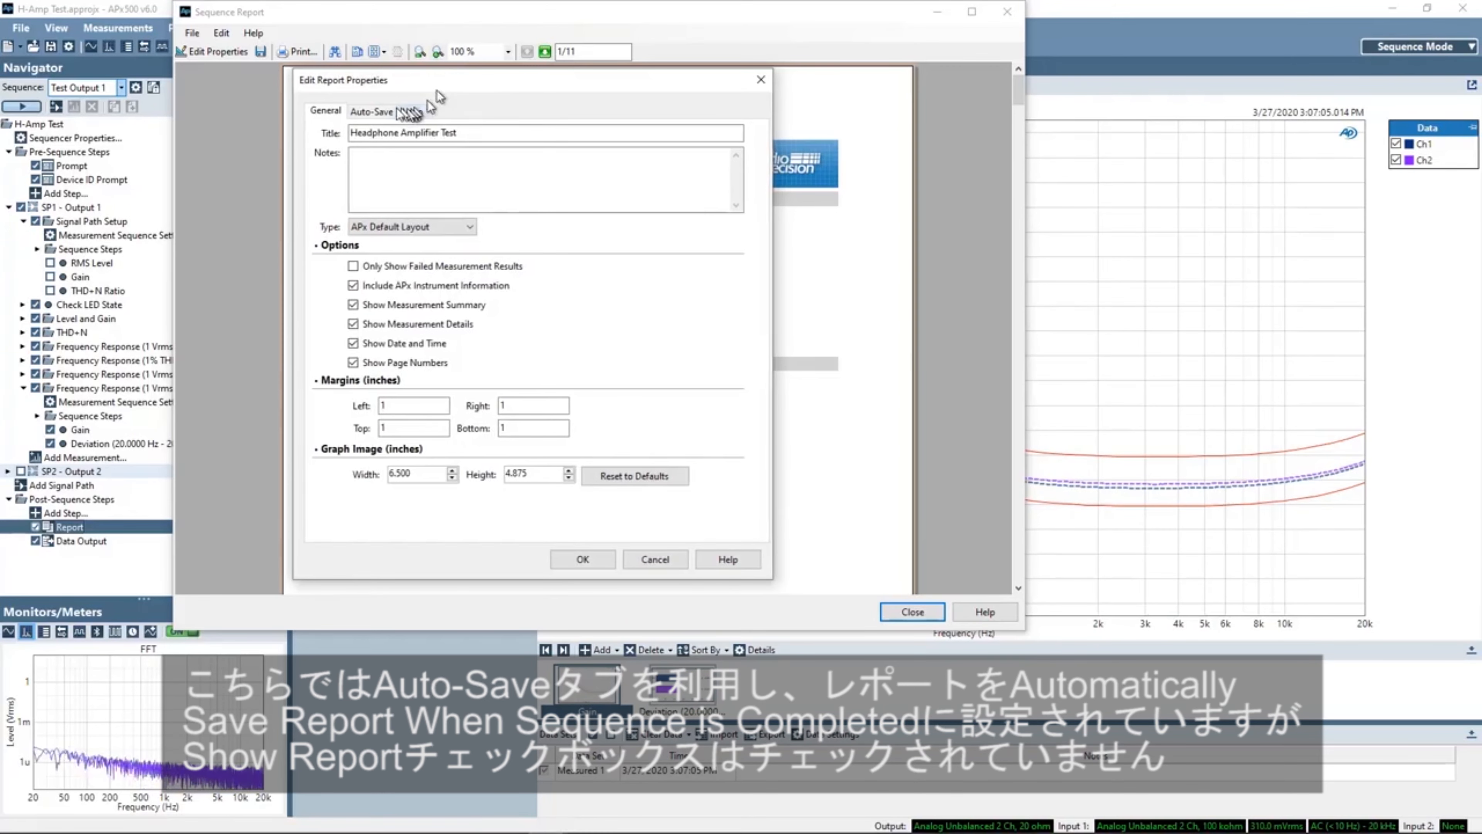
pyautogui.click(378, 110)
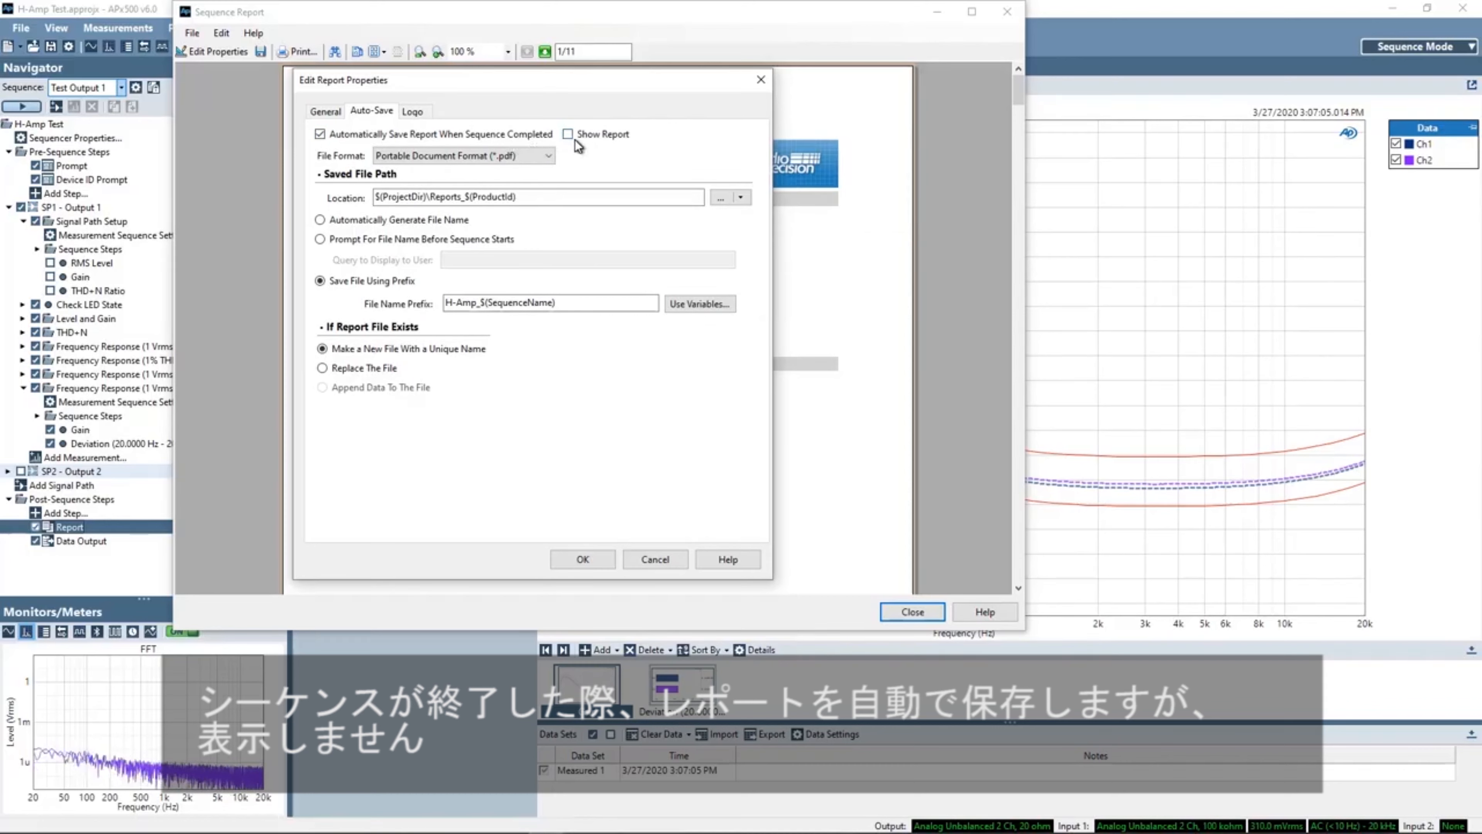
pyautogui.click(535, 155)
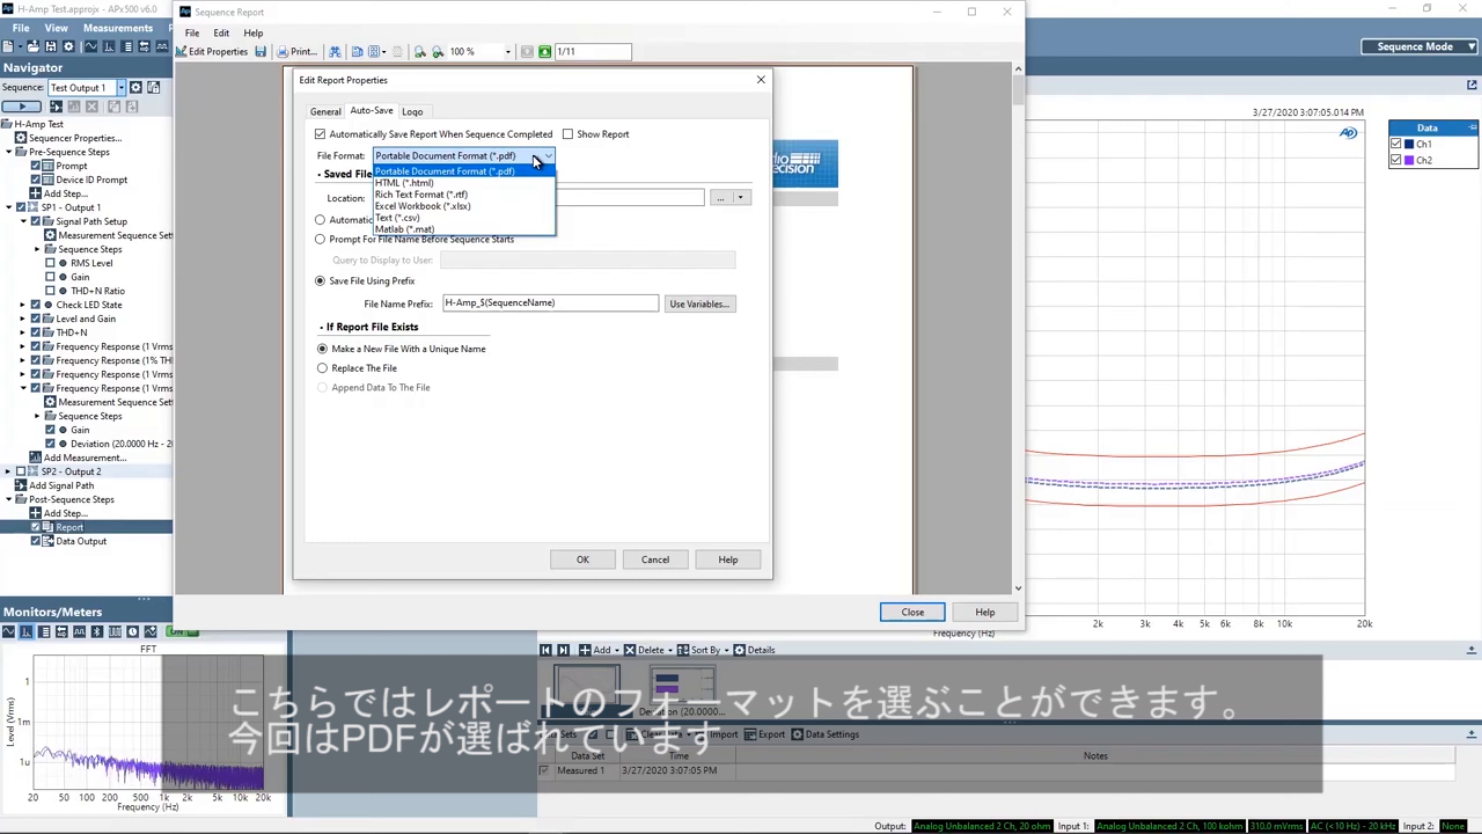
pyautogui.click(532, 155)
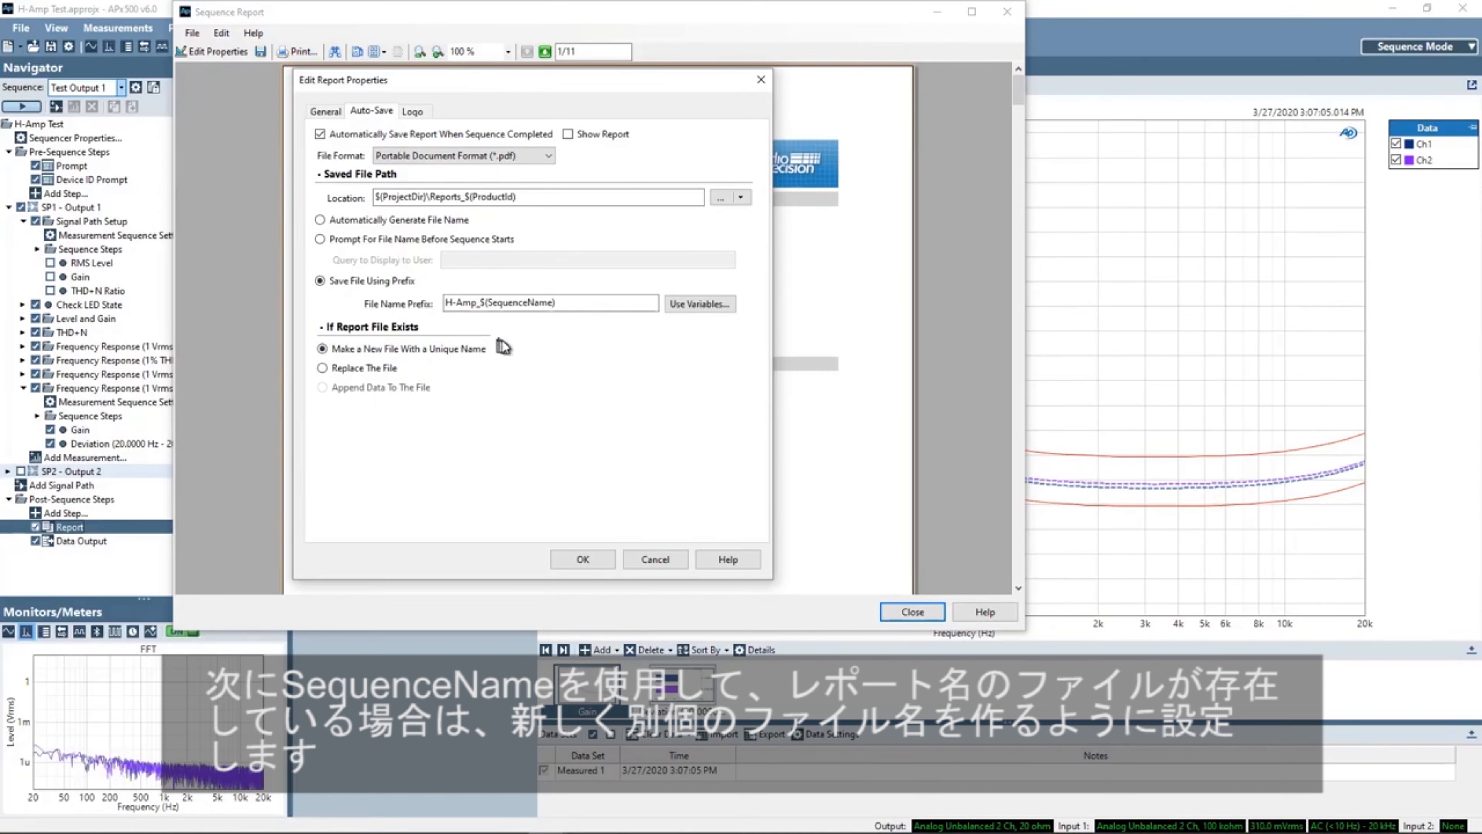
pyautogui.click(581, 560)
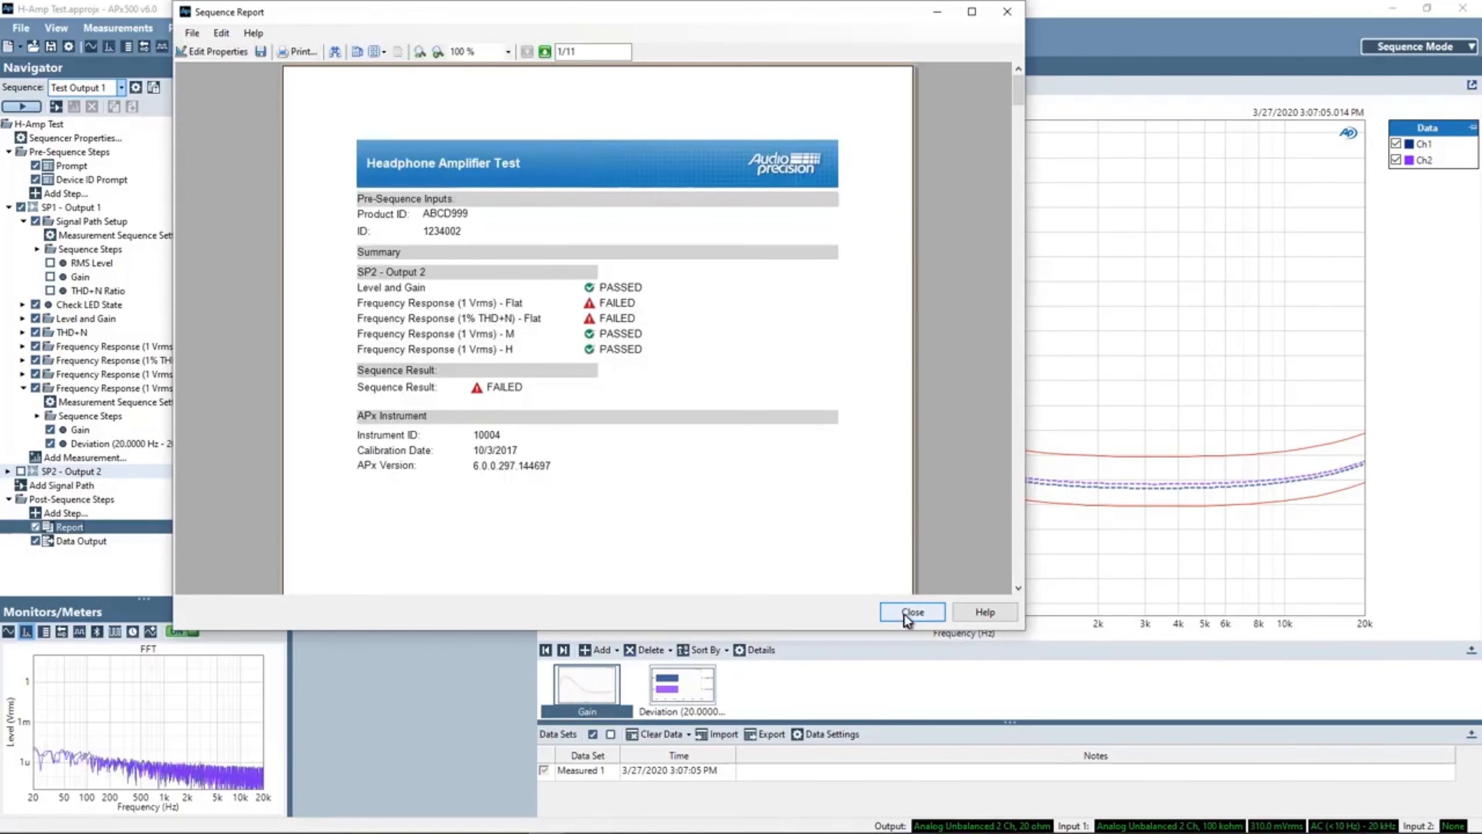
pyautogui.click(912, 612)
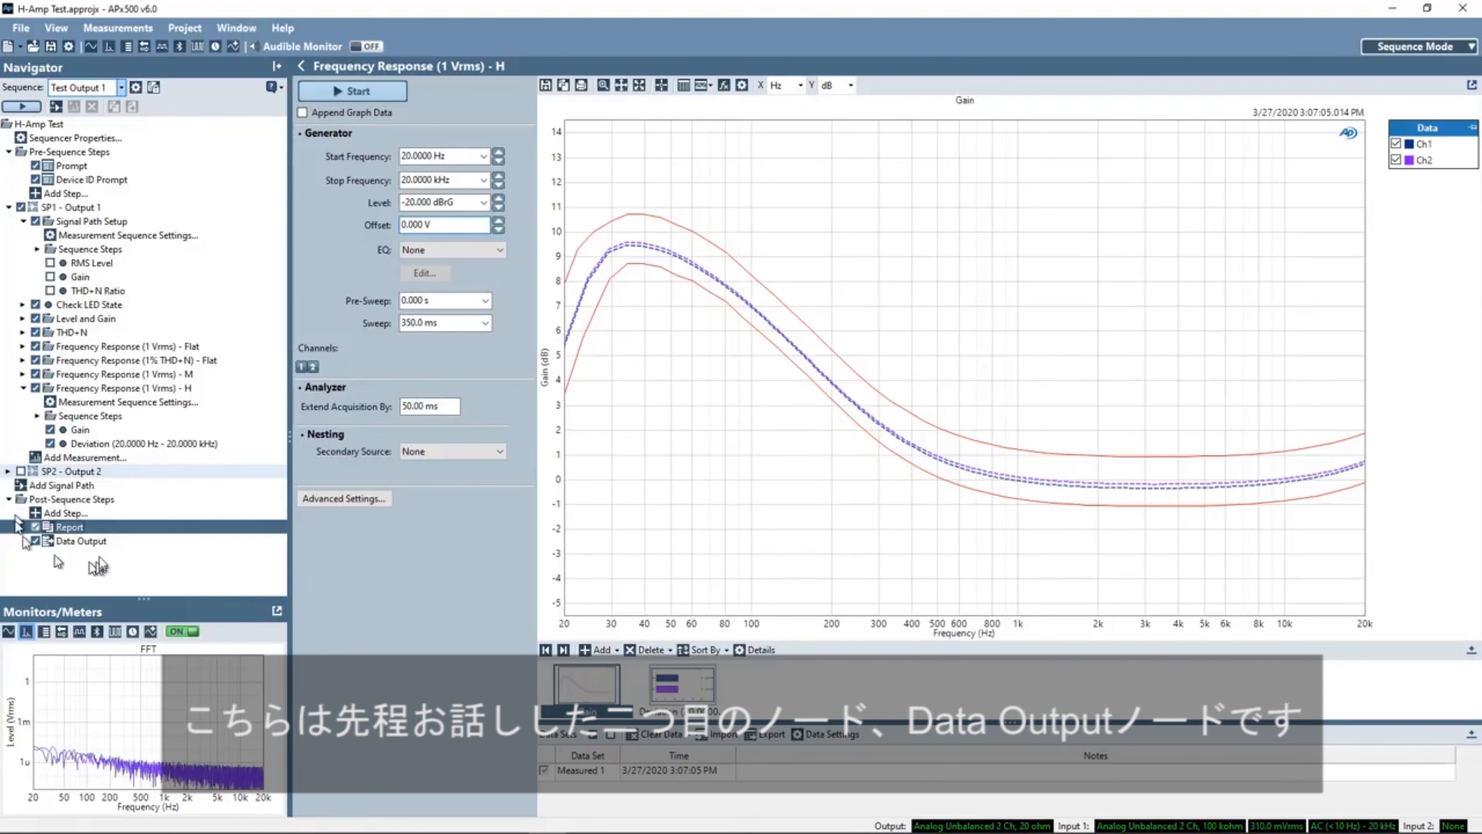
# - Open the Data Output step's properties to review the CSV file name, then close them
pyautogui.click(68, 541)
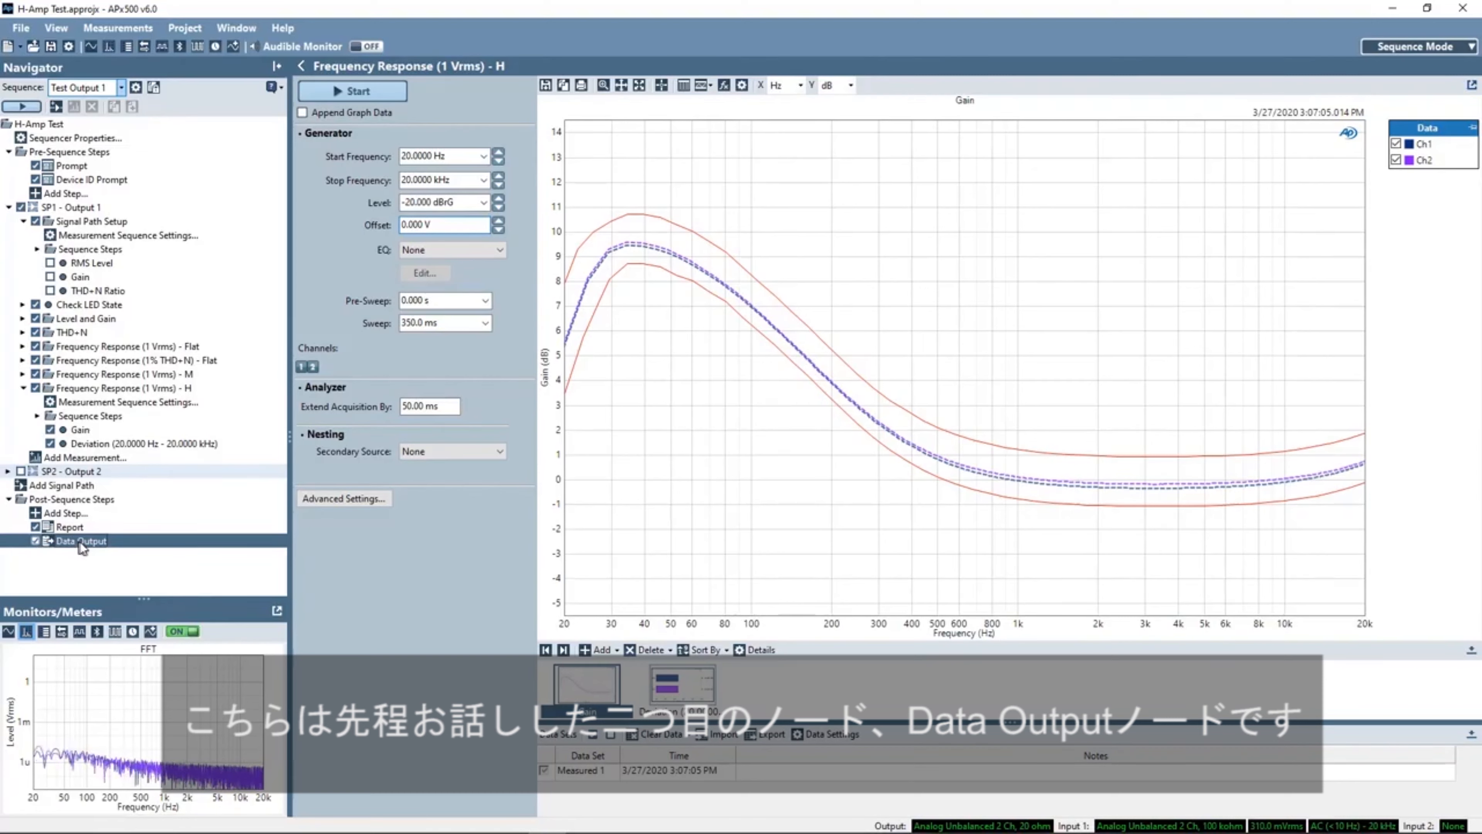
pyautogui.rightClick(84, 541)
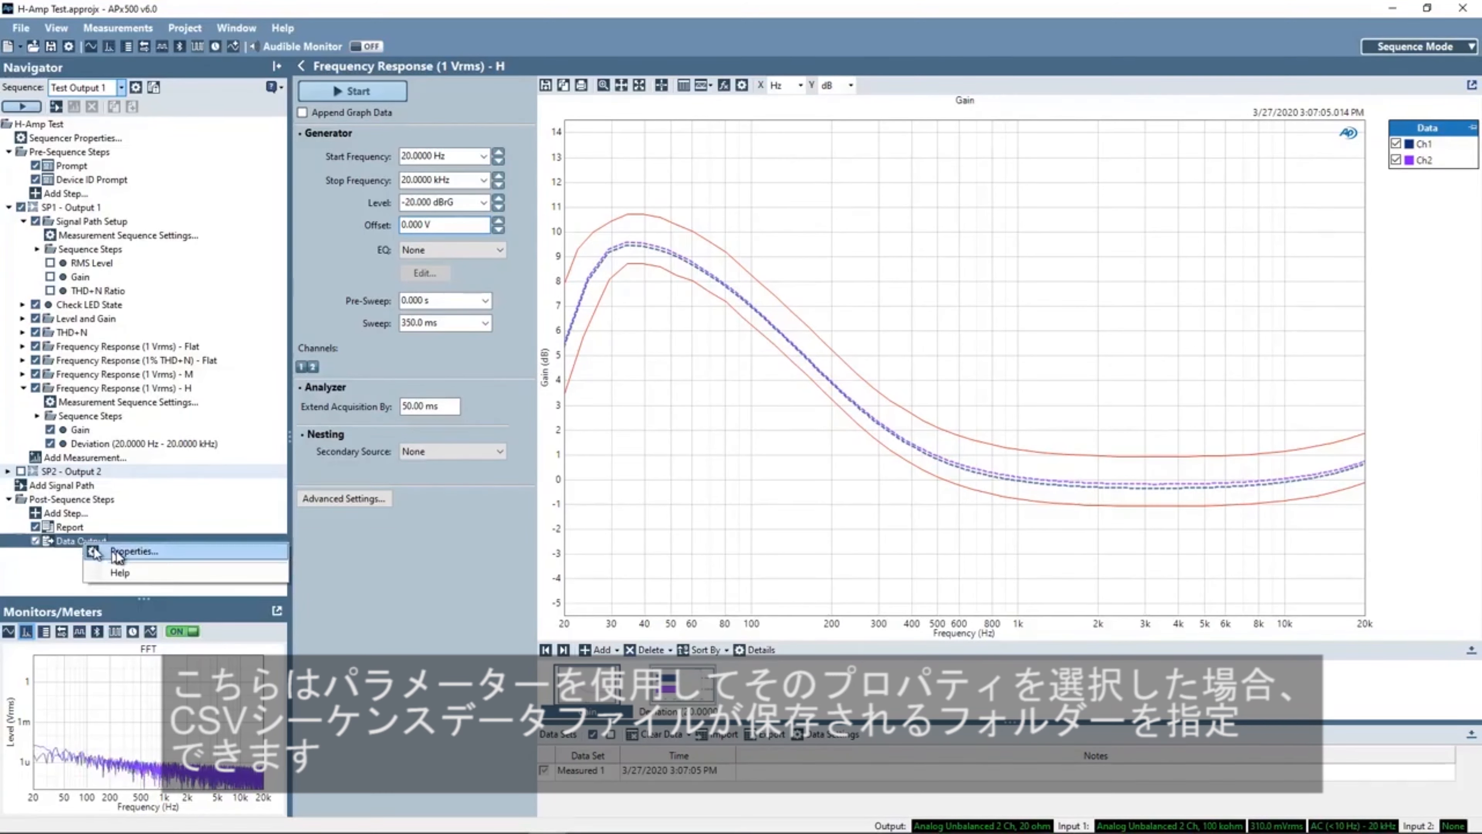
pyautogui.click(115, 550)
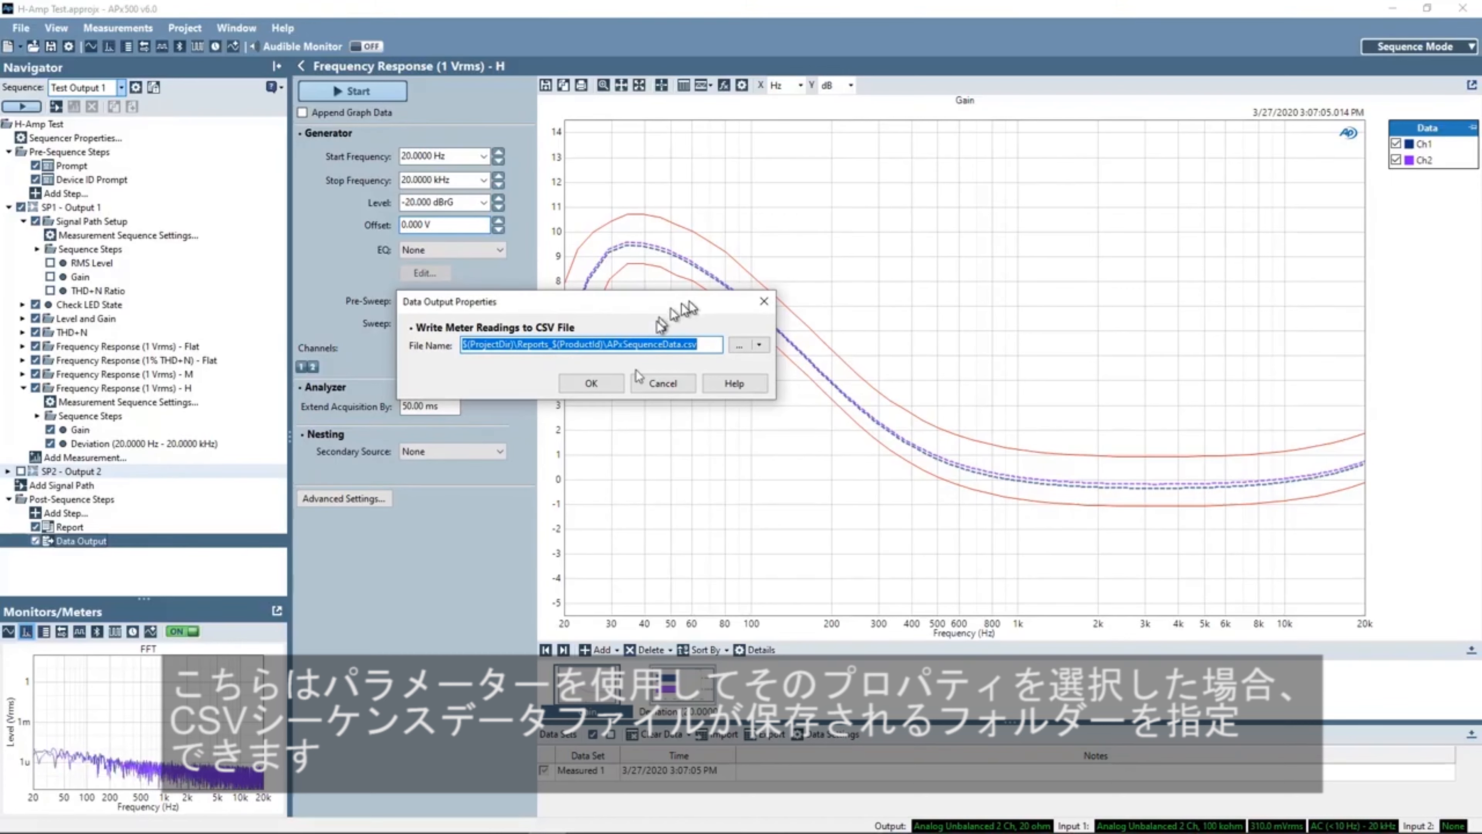
pyautogui.click(613, 381)
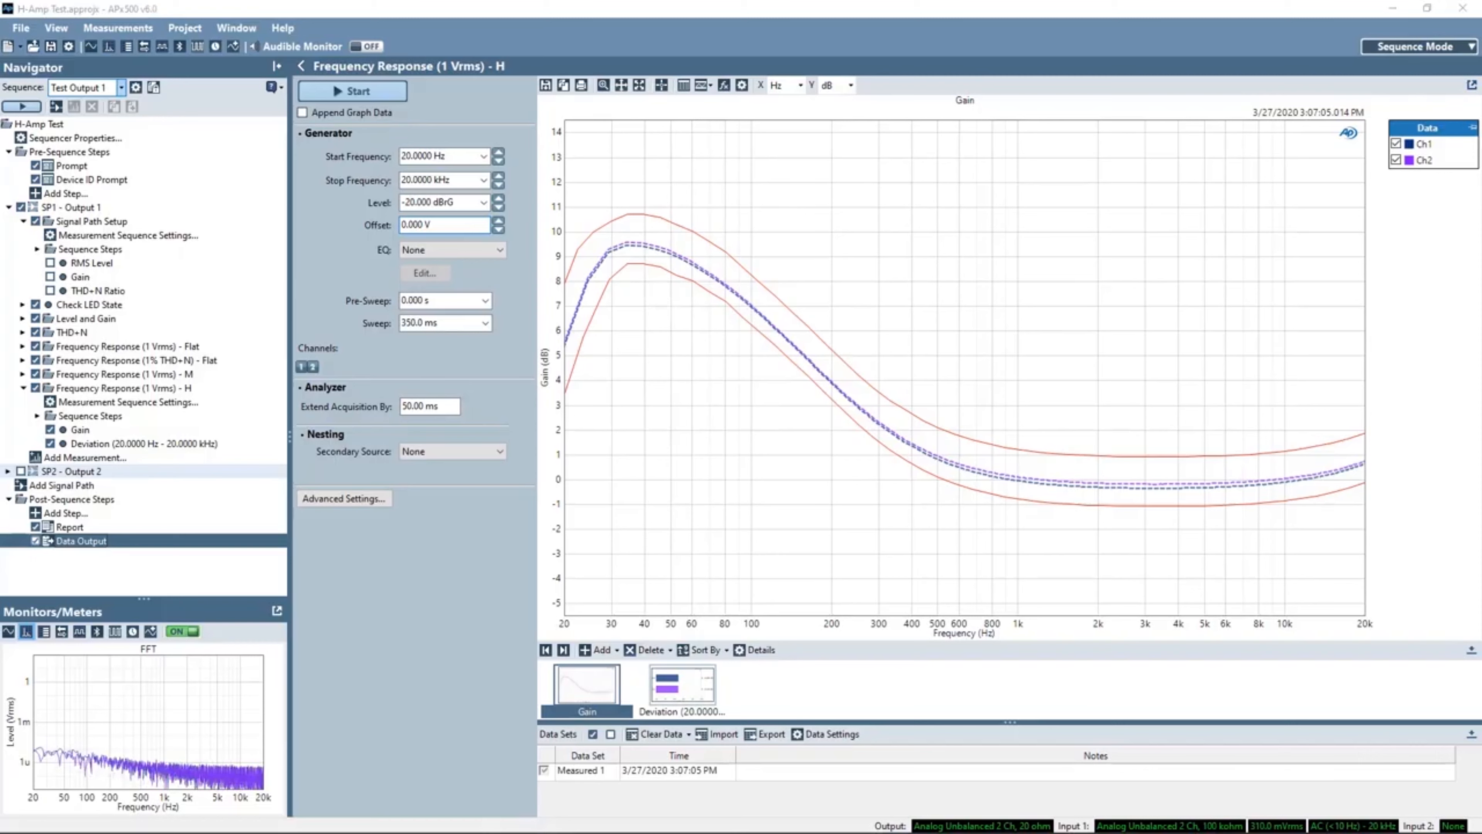
# - Switch to File Explorer and browse to the Desktop folder
pyautogui.hotkey('alt', 'Tab')
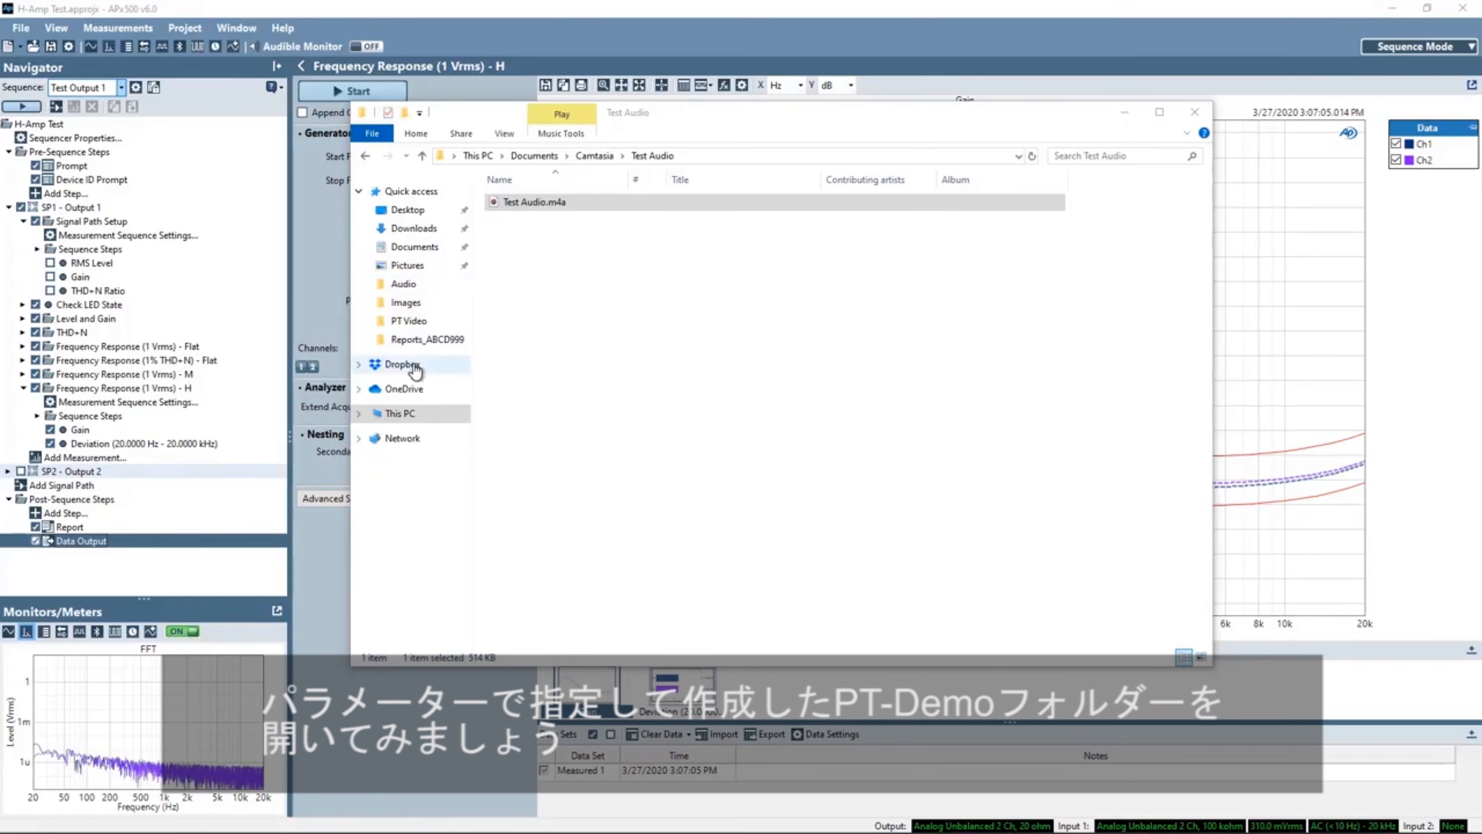
pyautogui.click(403, 364)
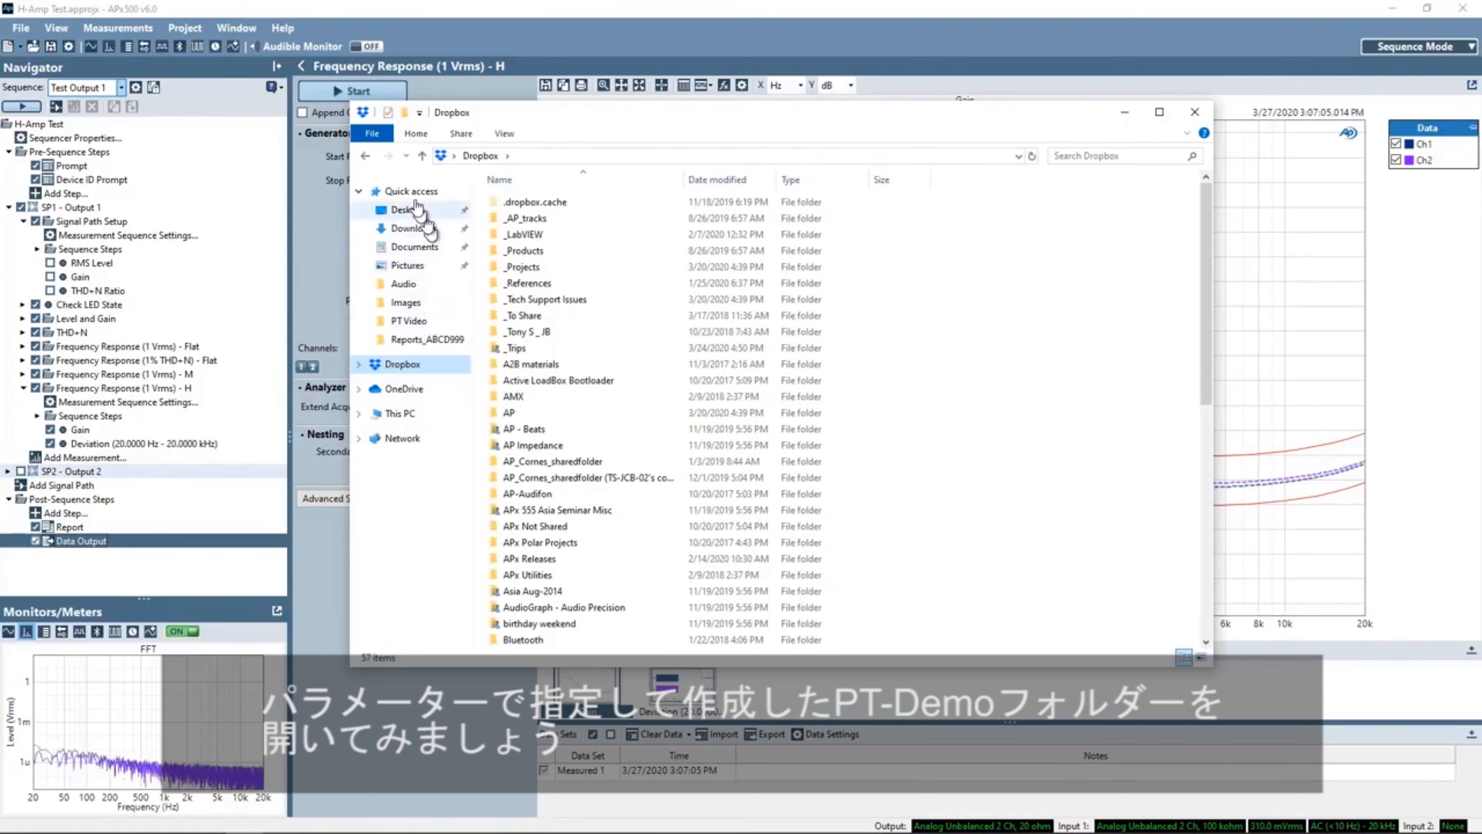
pyautogui.click(408, 209)
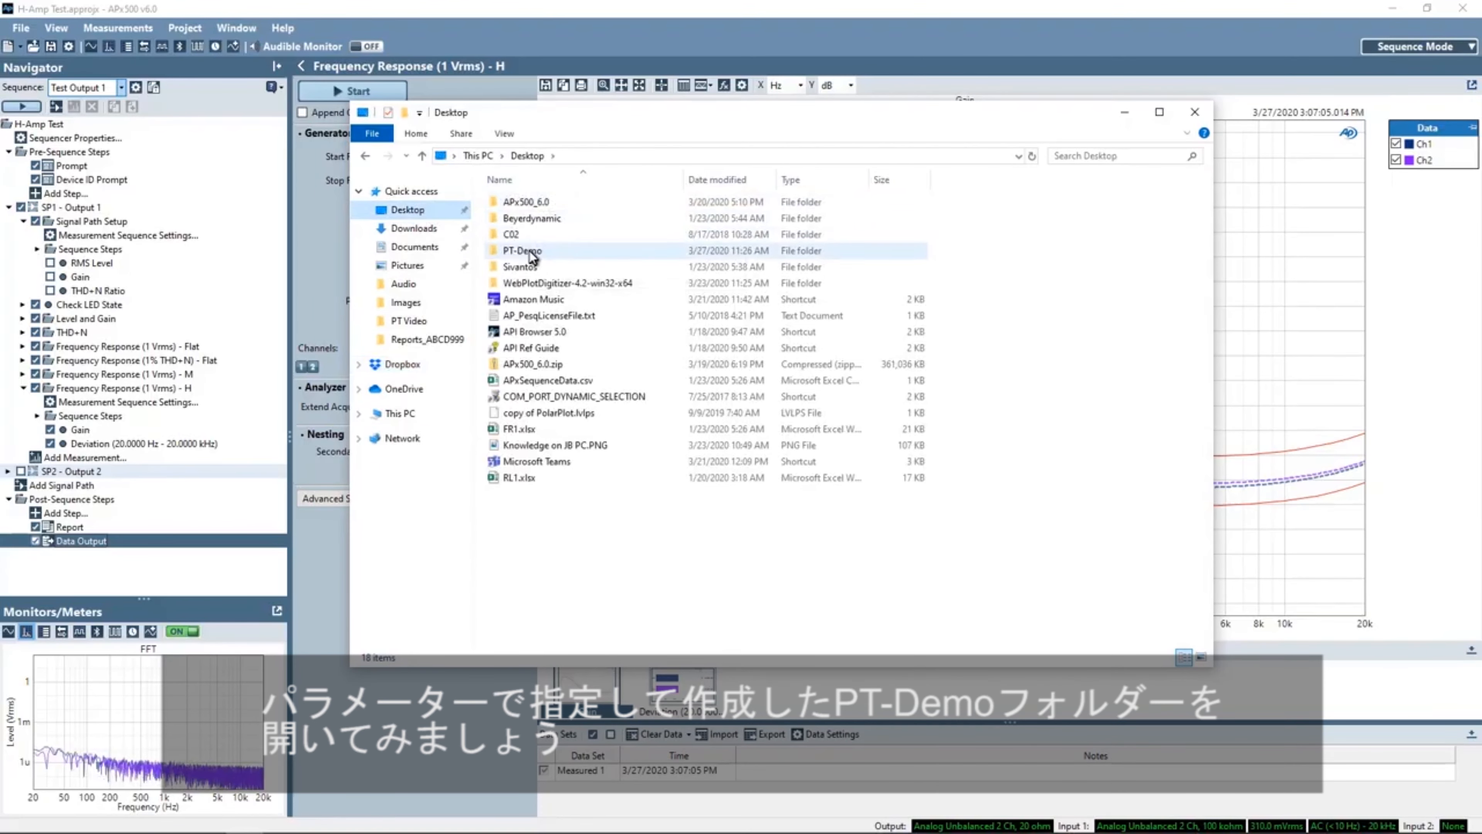
# - Open APxSequenceData.csv from the Reports_ABCD999 folder inside PT-Demo
pyautogui.doubleClick(529, 251)
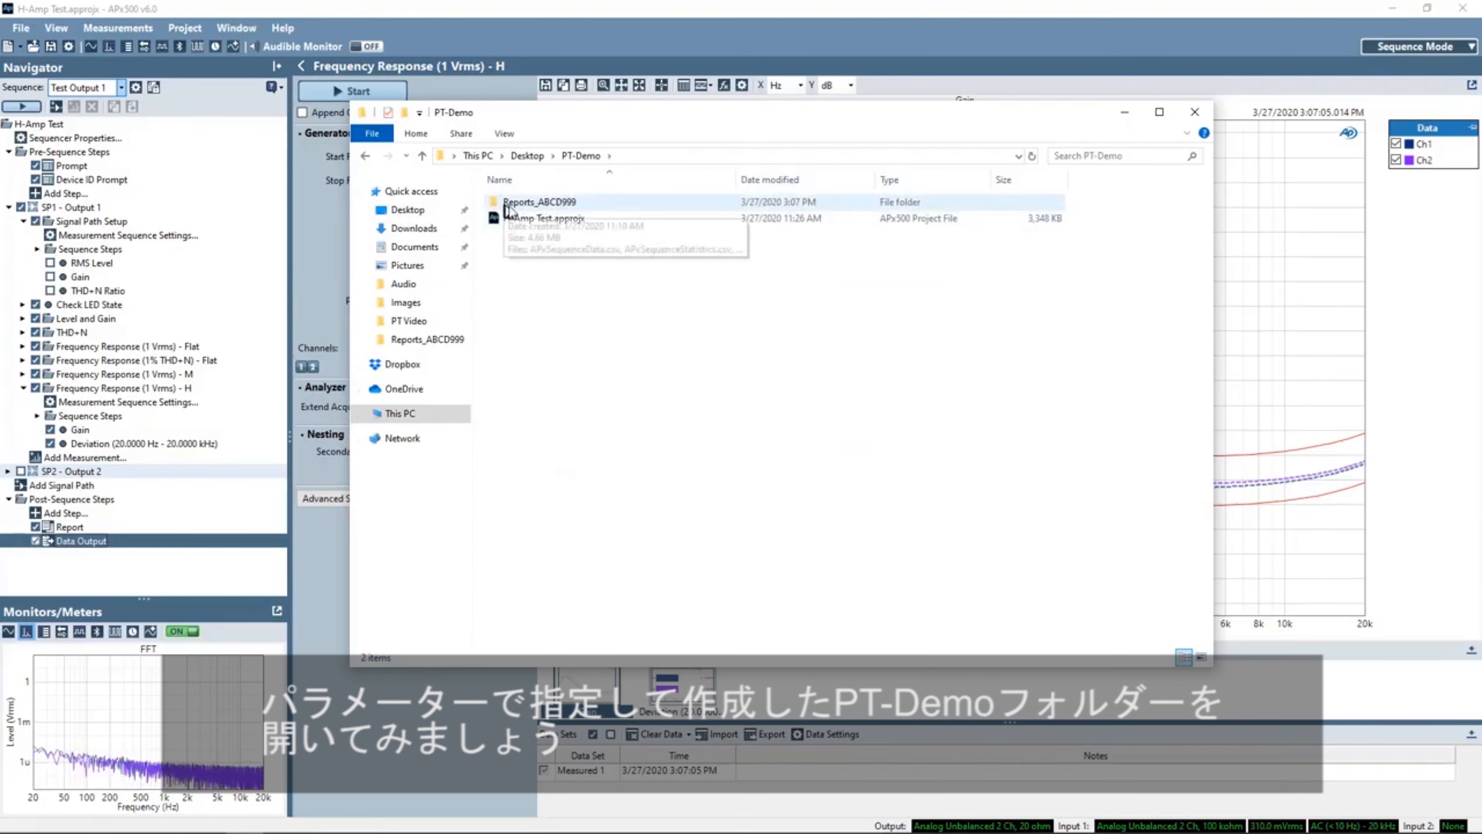
pyautogui.doubleClick(567, 203)
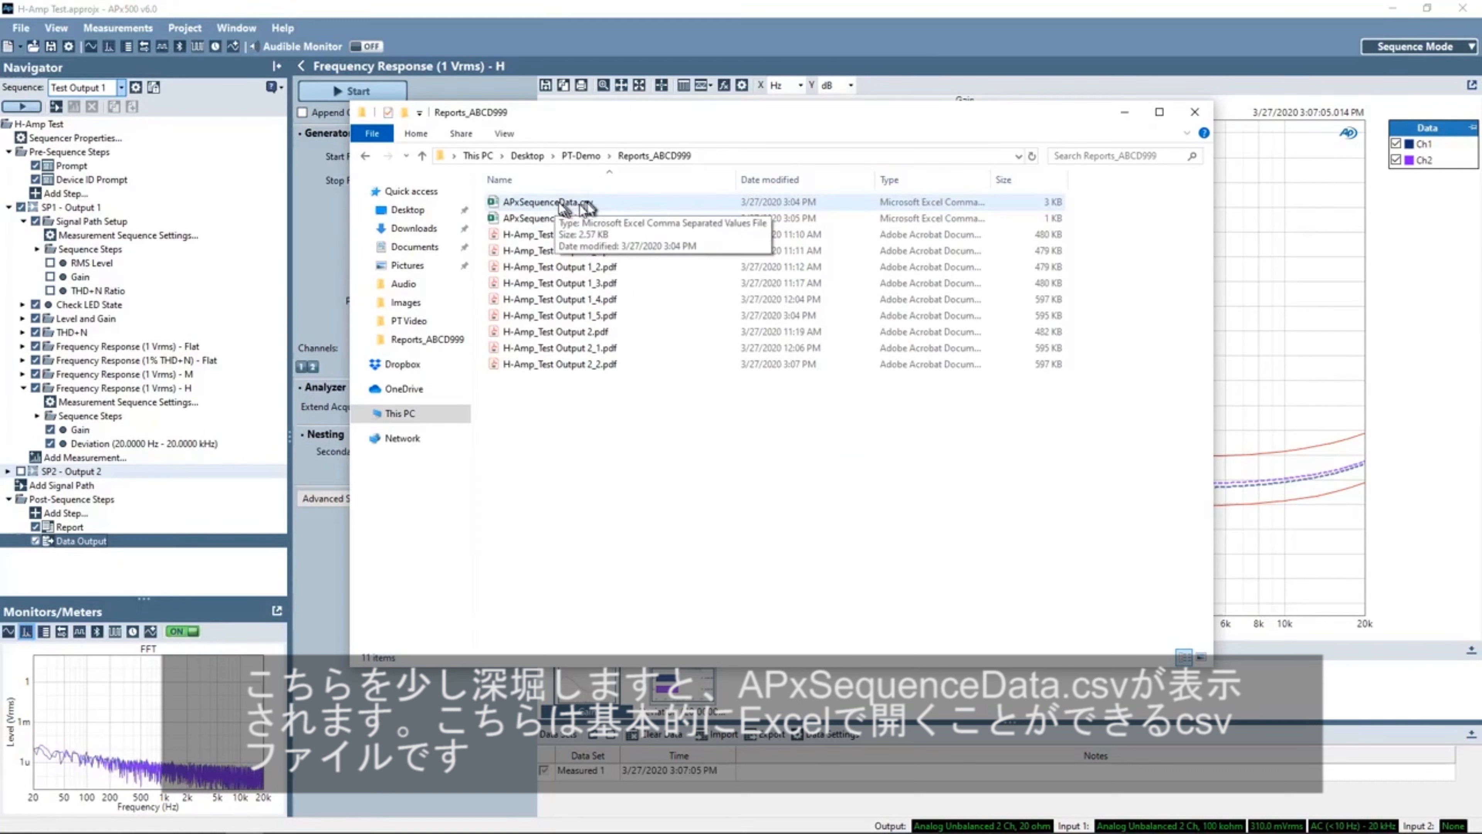
pyautogui.click(564, 207)
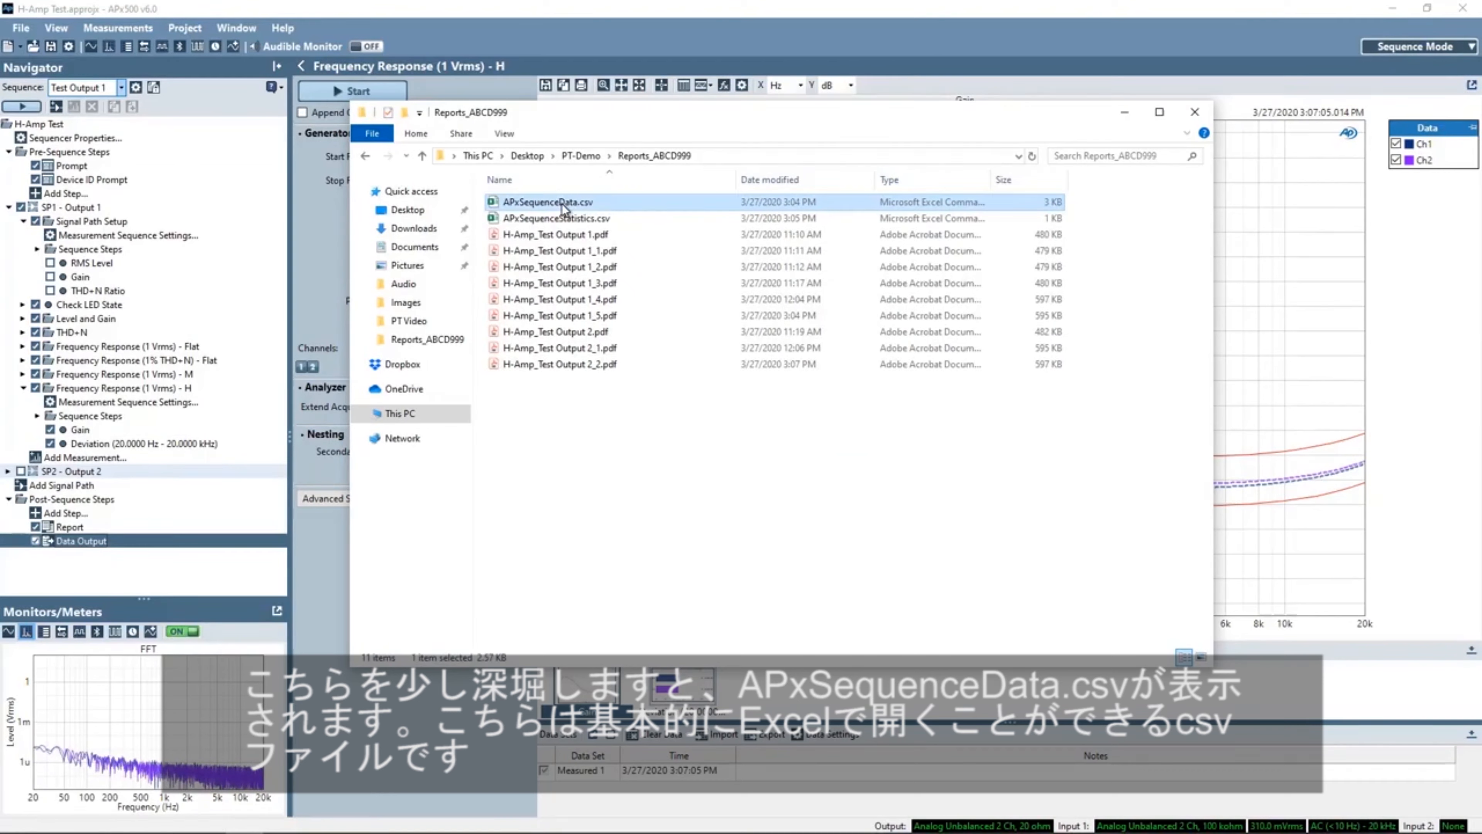
pyautogui.doubleClick(564, 204)
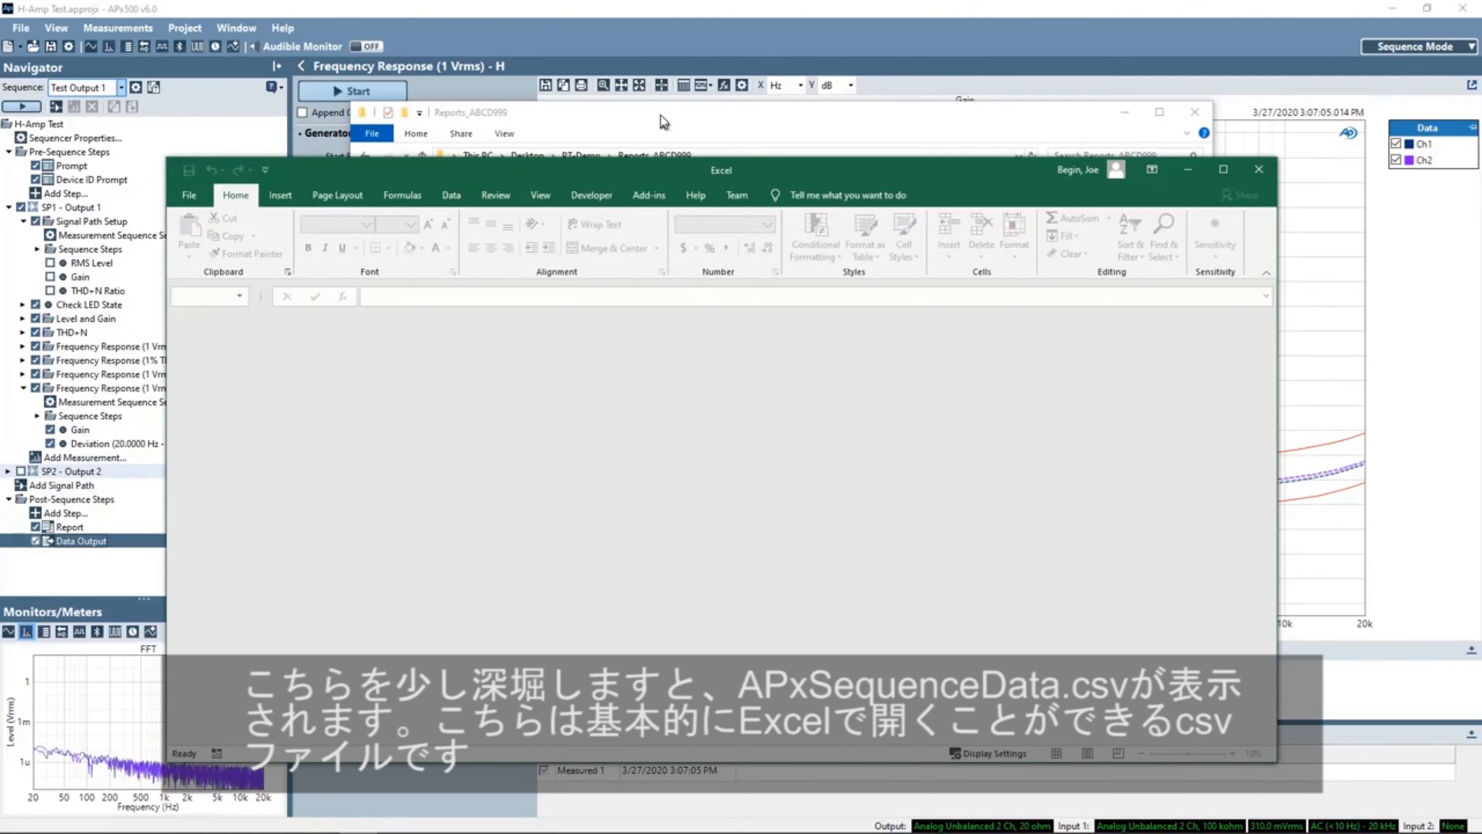
# - Bring the spreadsheet to the front and autofit the widths of the Data and Date columns
pyautogui.click(664, 120)
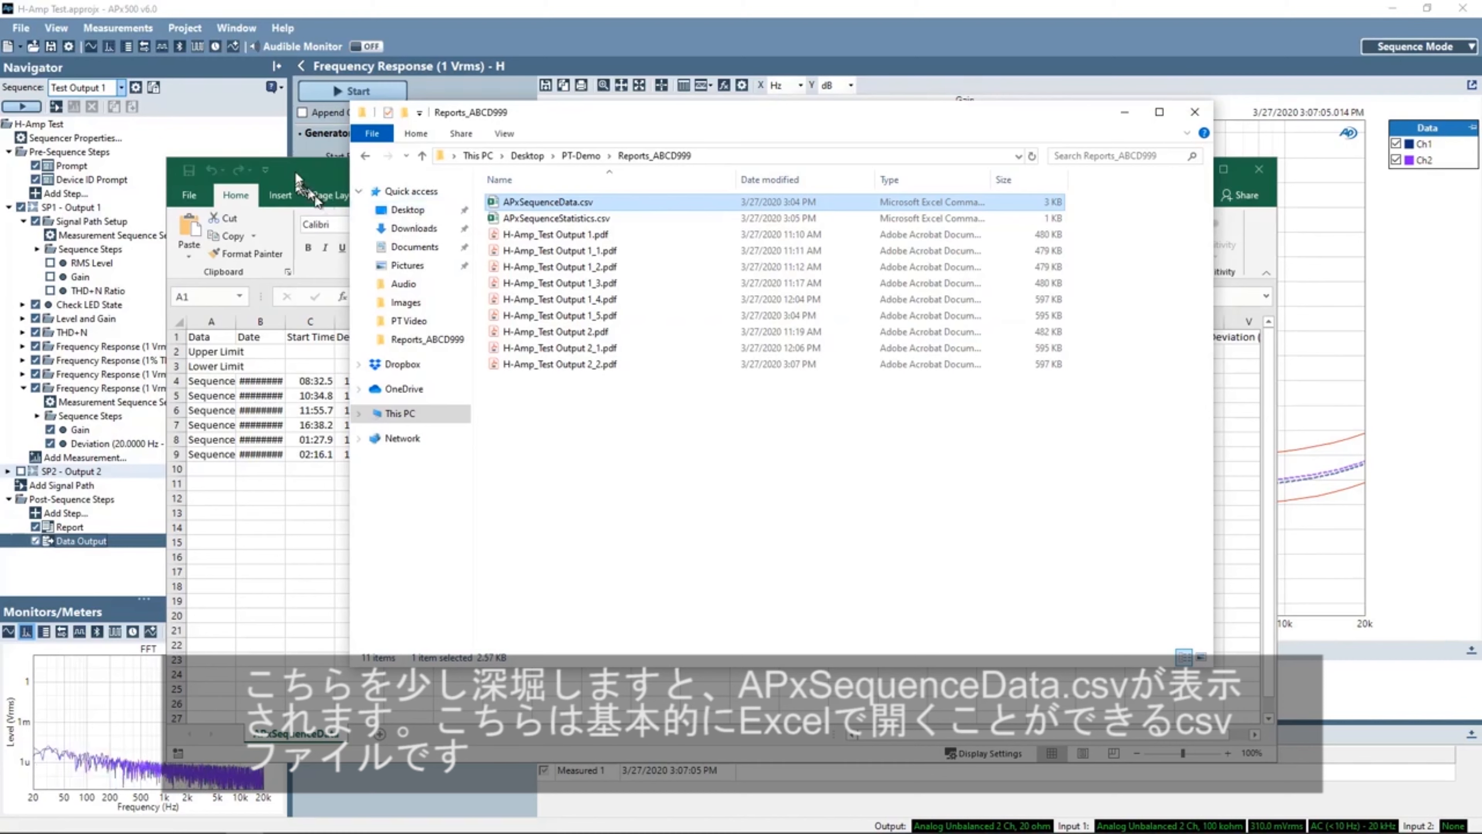
pyautogui.click(1126, 113)
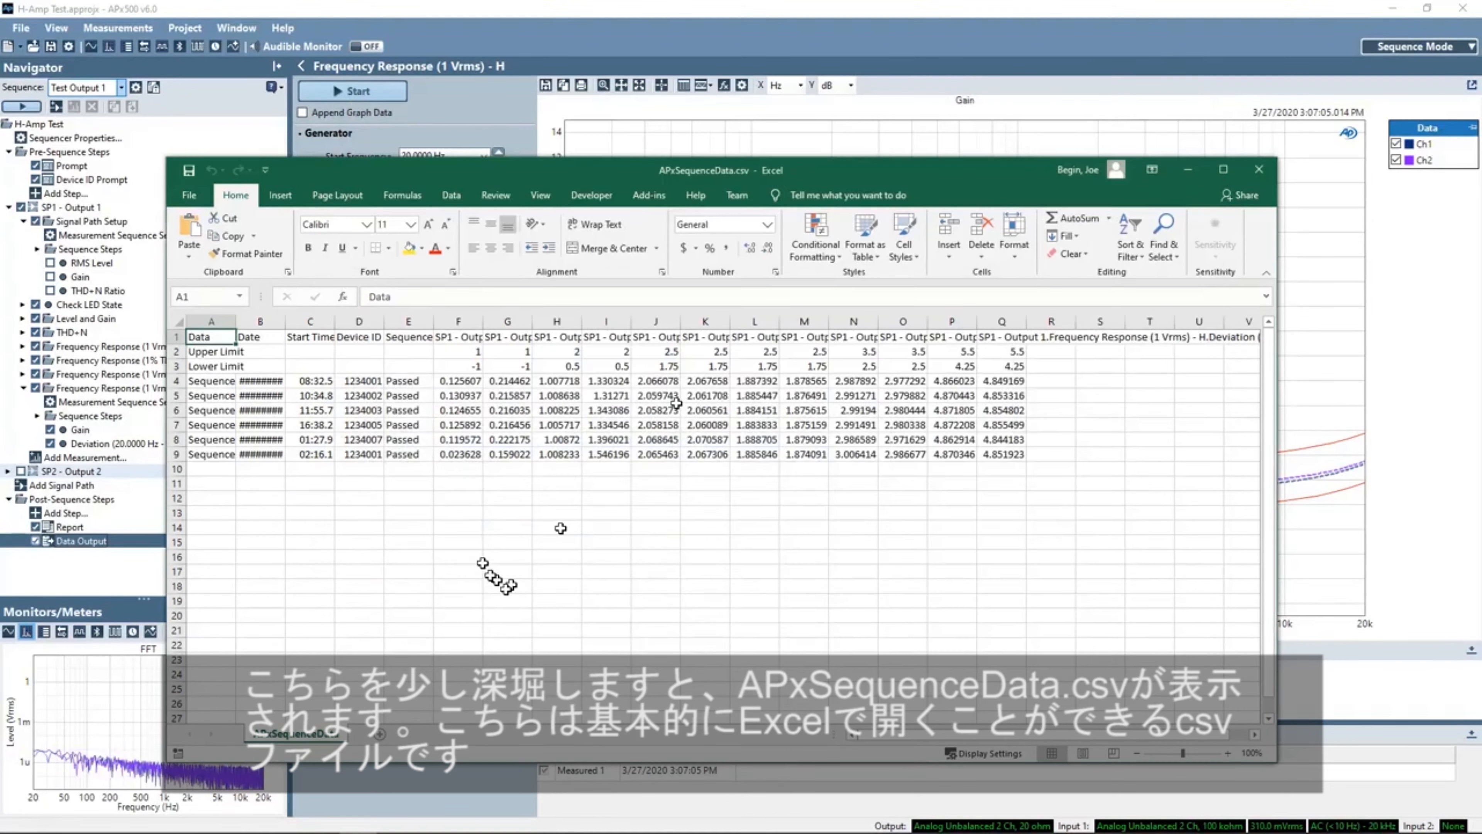
pyautogui.doubleClick(285, 321)
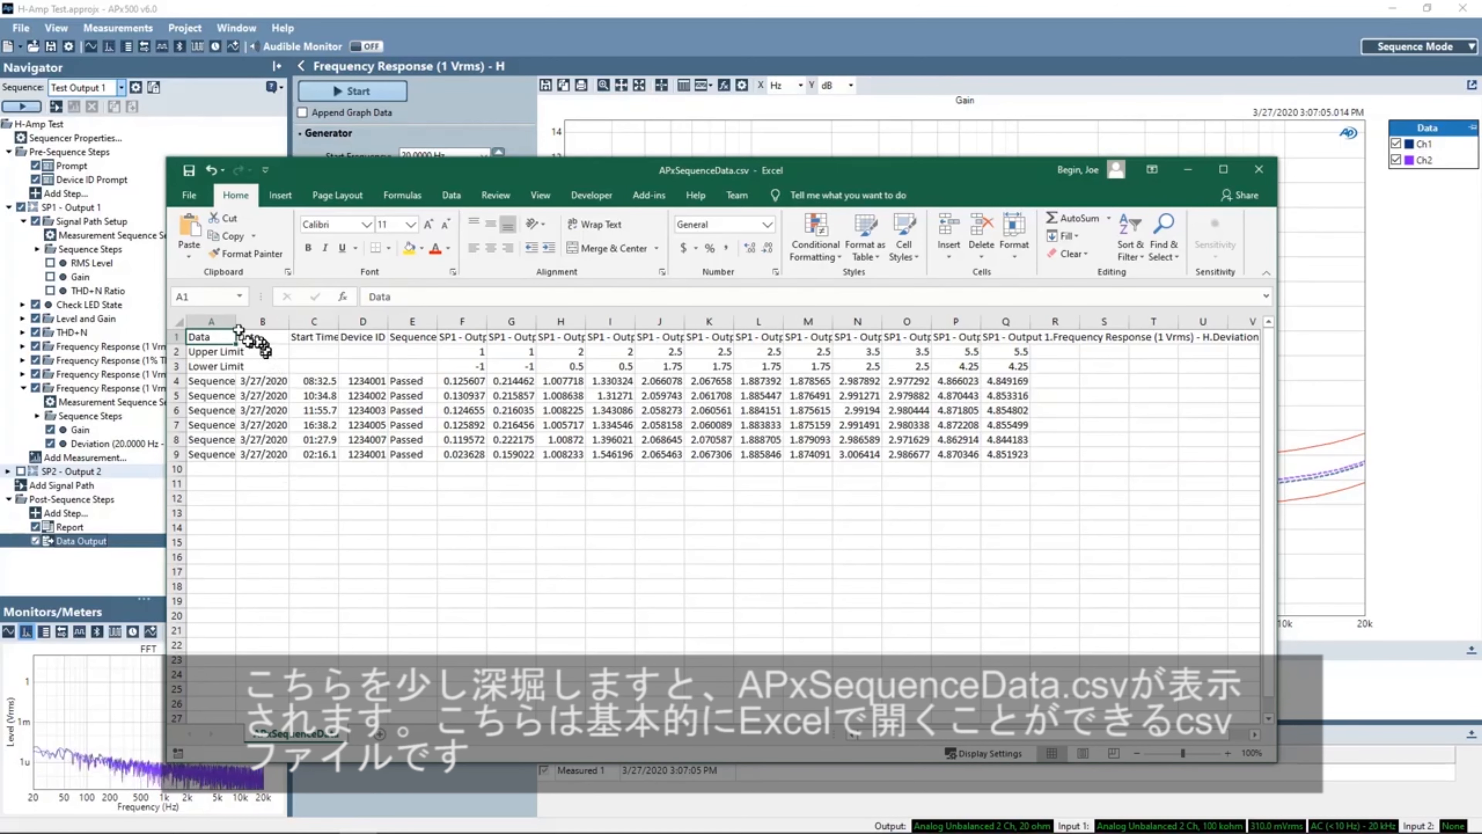
pyautogui.moveTo(234, 316); pyautogui.dragTo(251, 321)
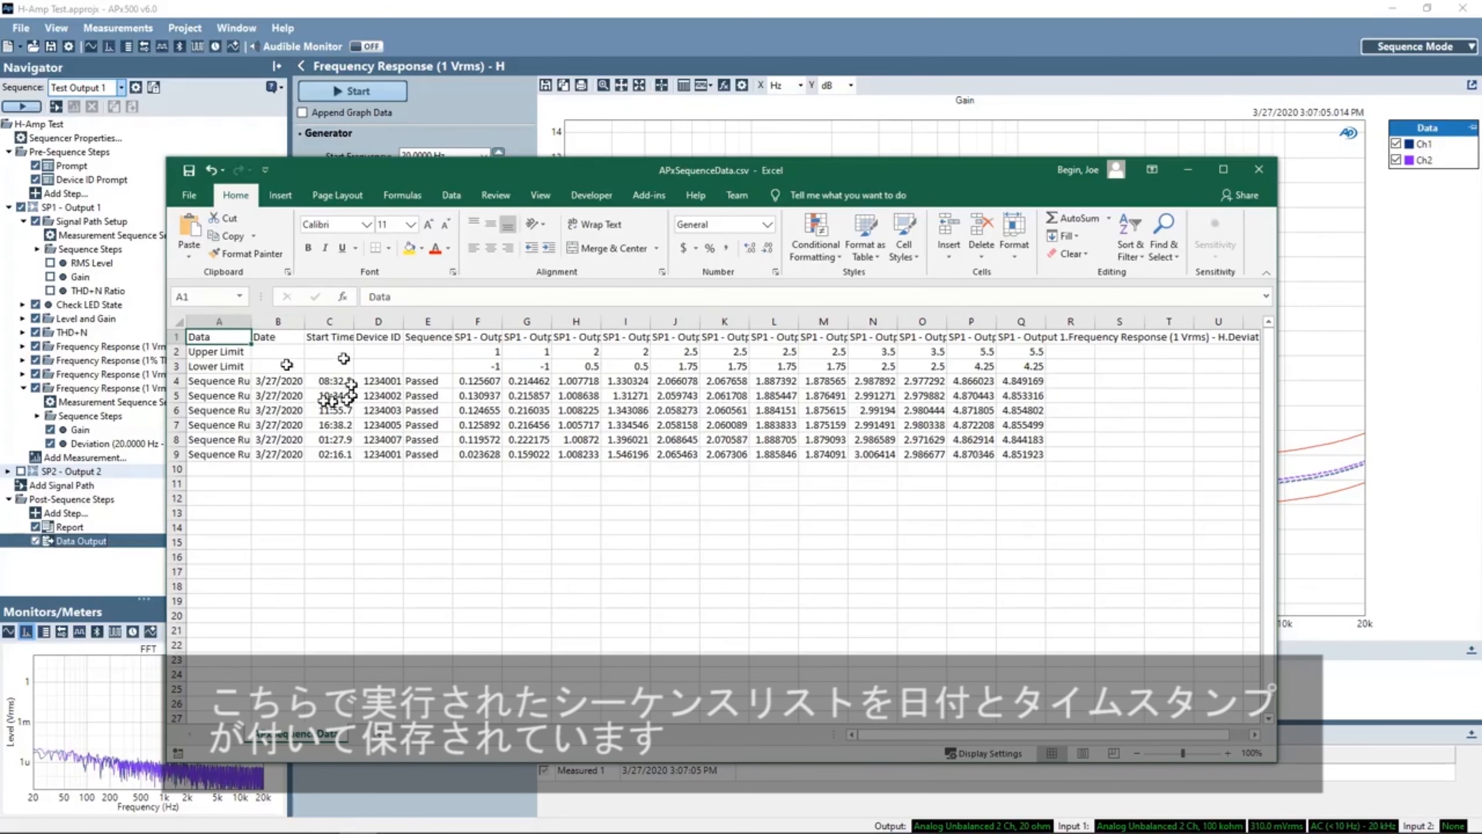
pyautogui.doubleClick(247, 324)
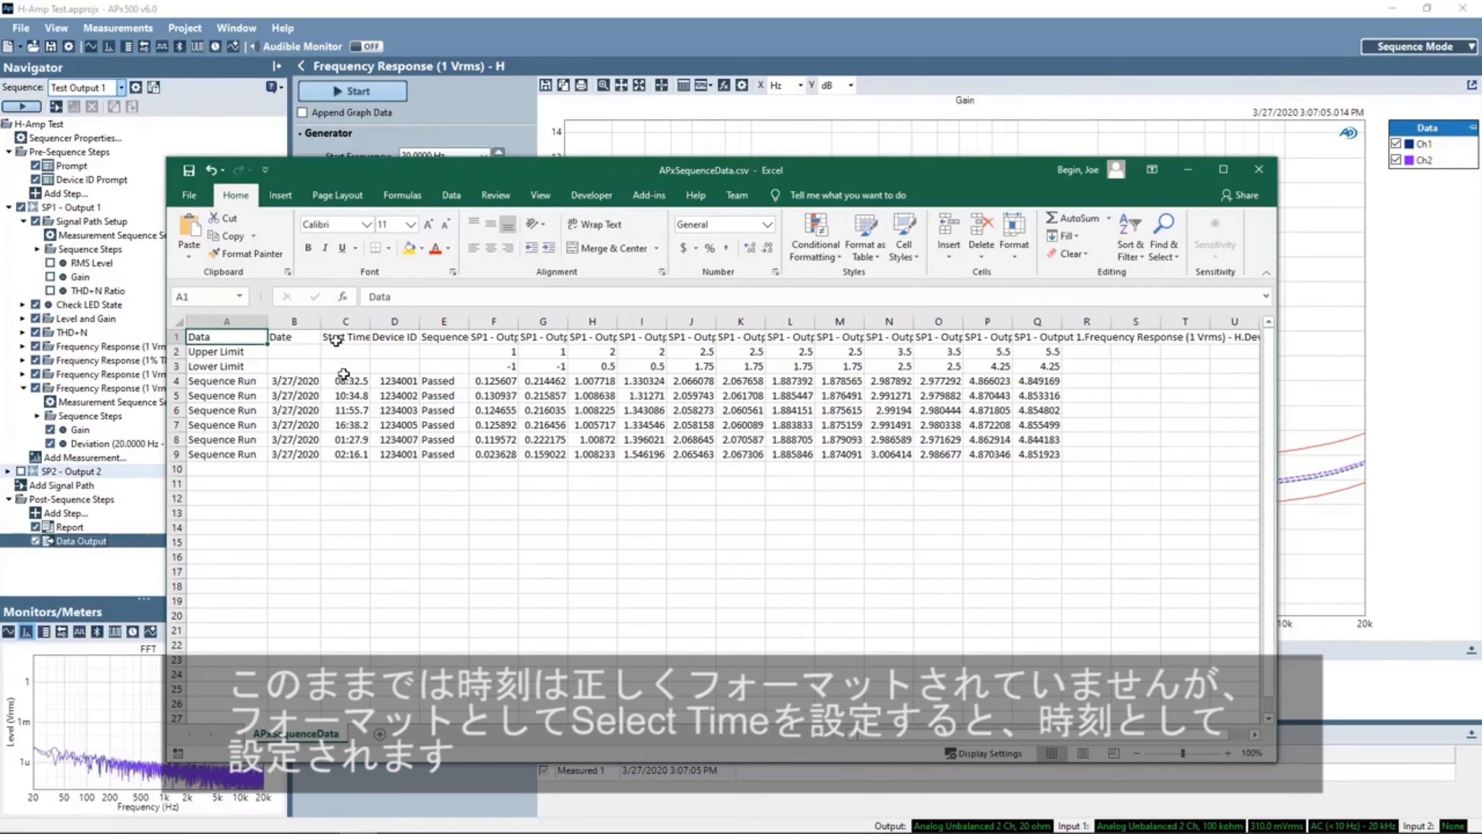
# - Format the Start Time column as Time
pyautogui.click(340, 322)
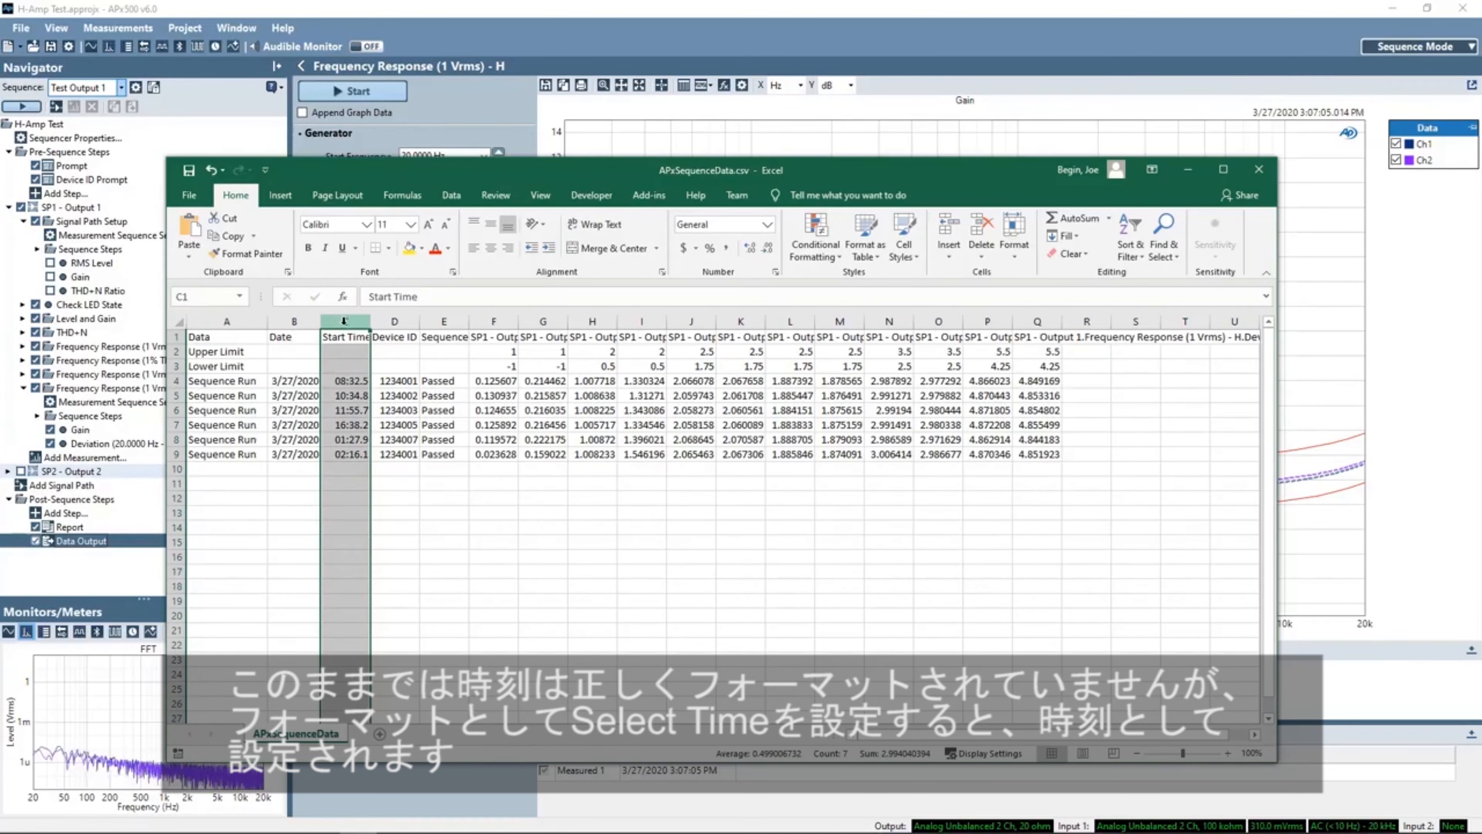
pyautogui.click(756, 224)
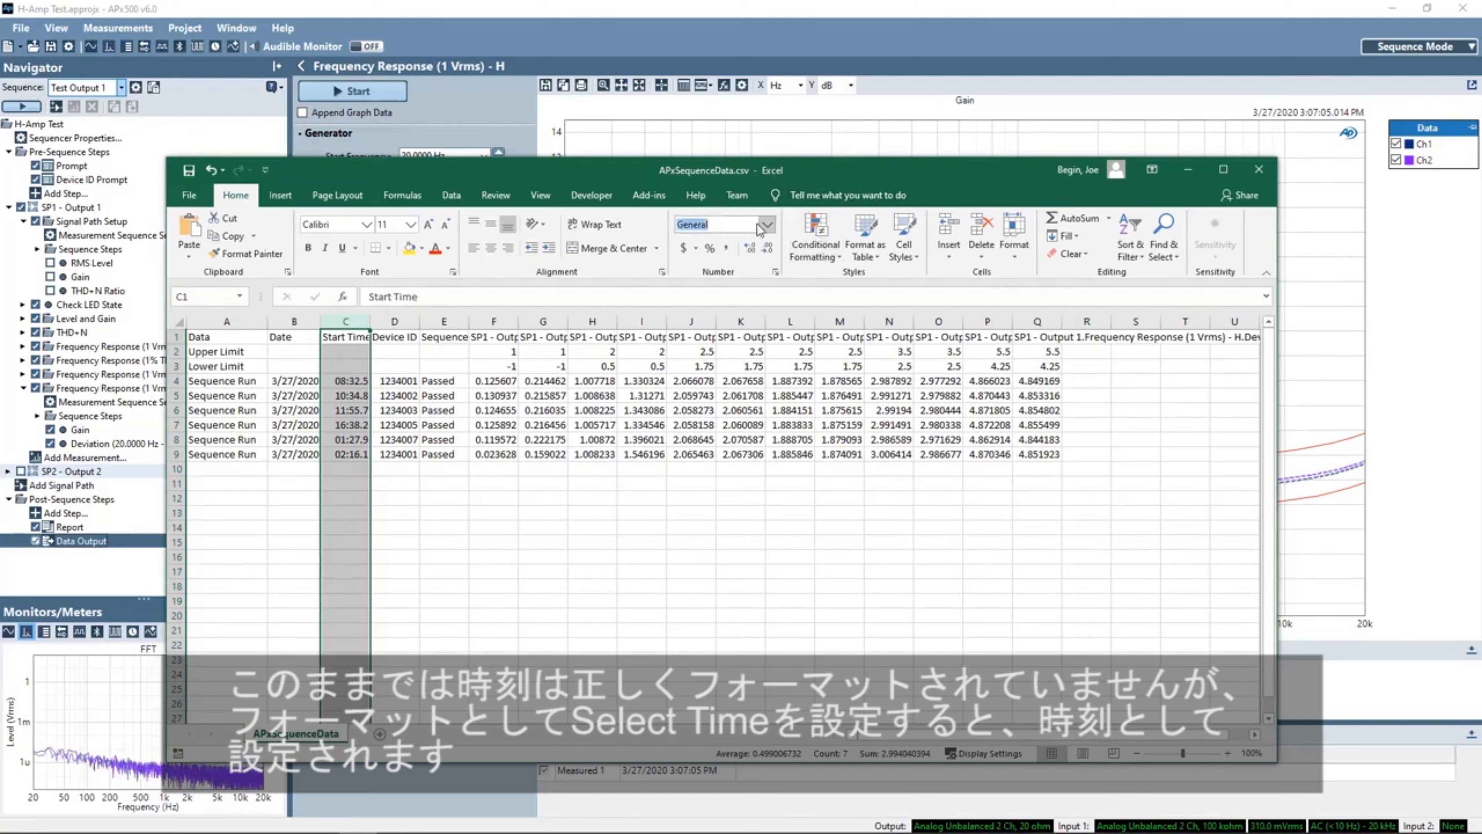
pyautogui.click(768, 225)
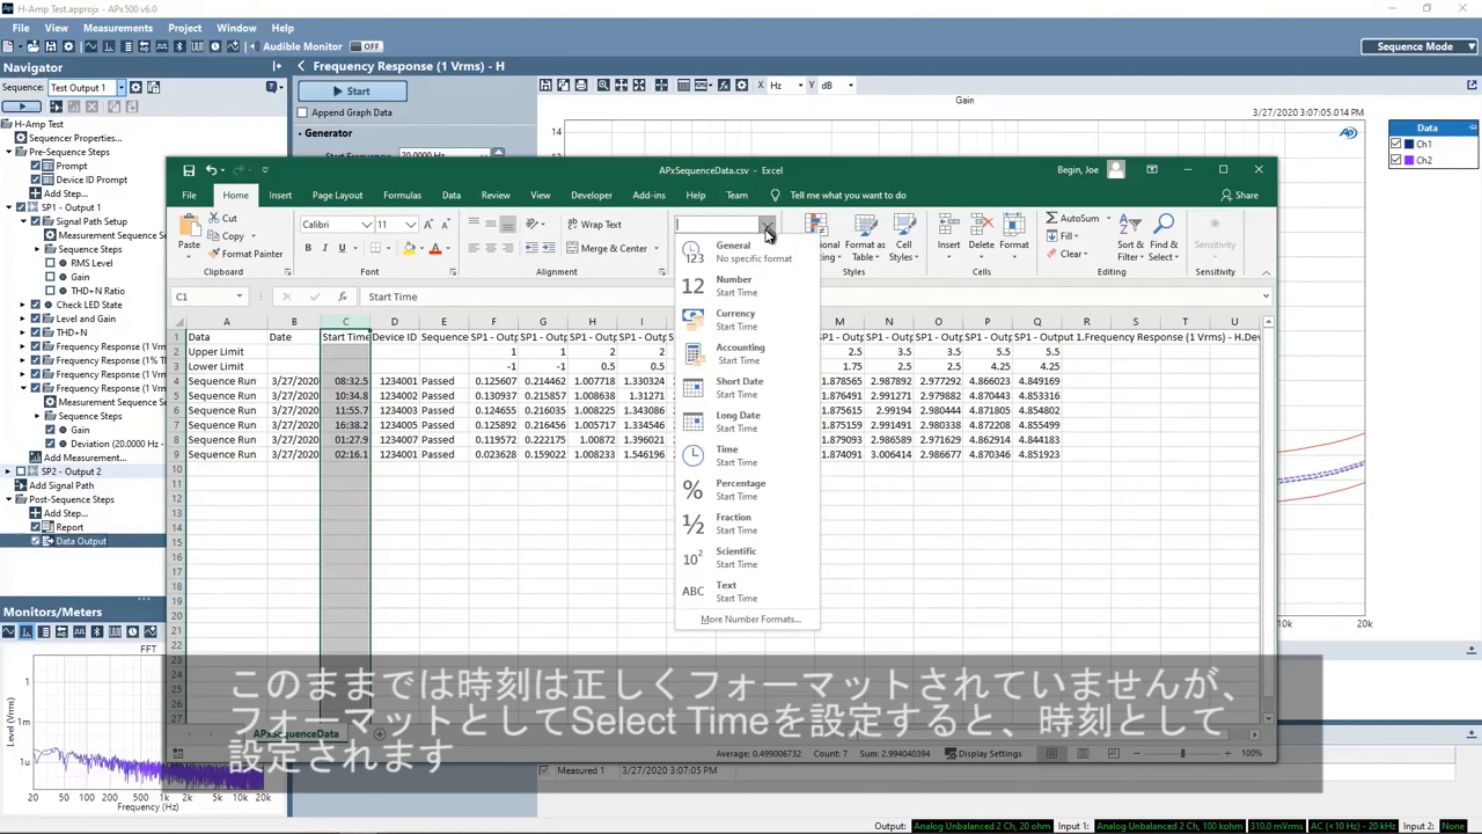
pyautogui.click(741, 448)
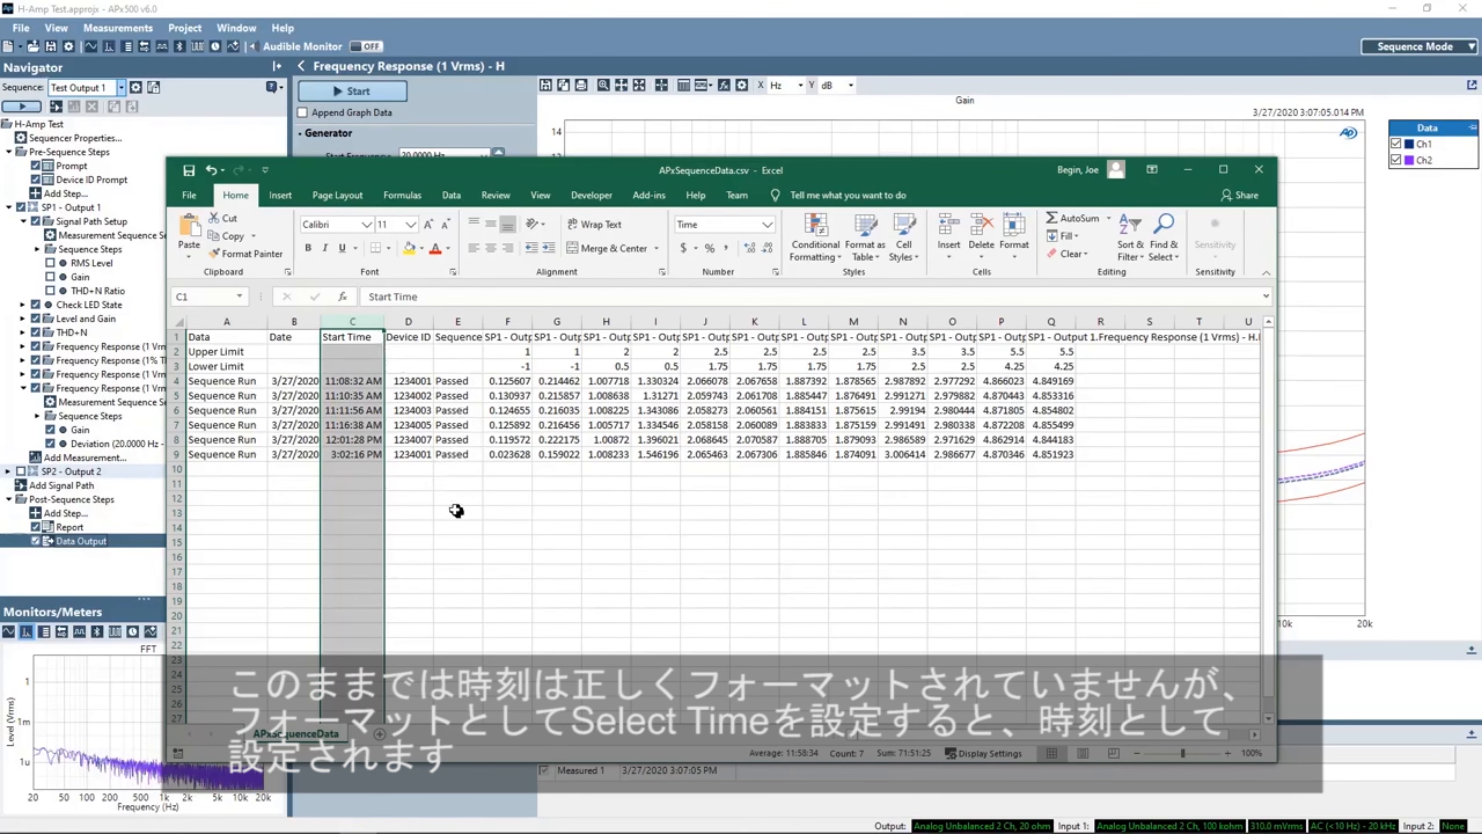
# - Inspect the Device ID, pass status, limit and measurement cells, then close the workbook without saving
pyautogui.click(408, 380)
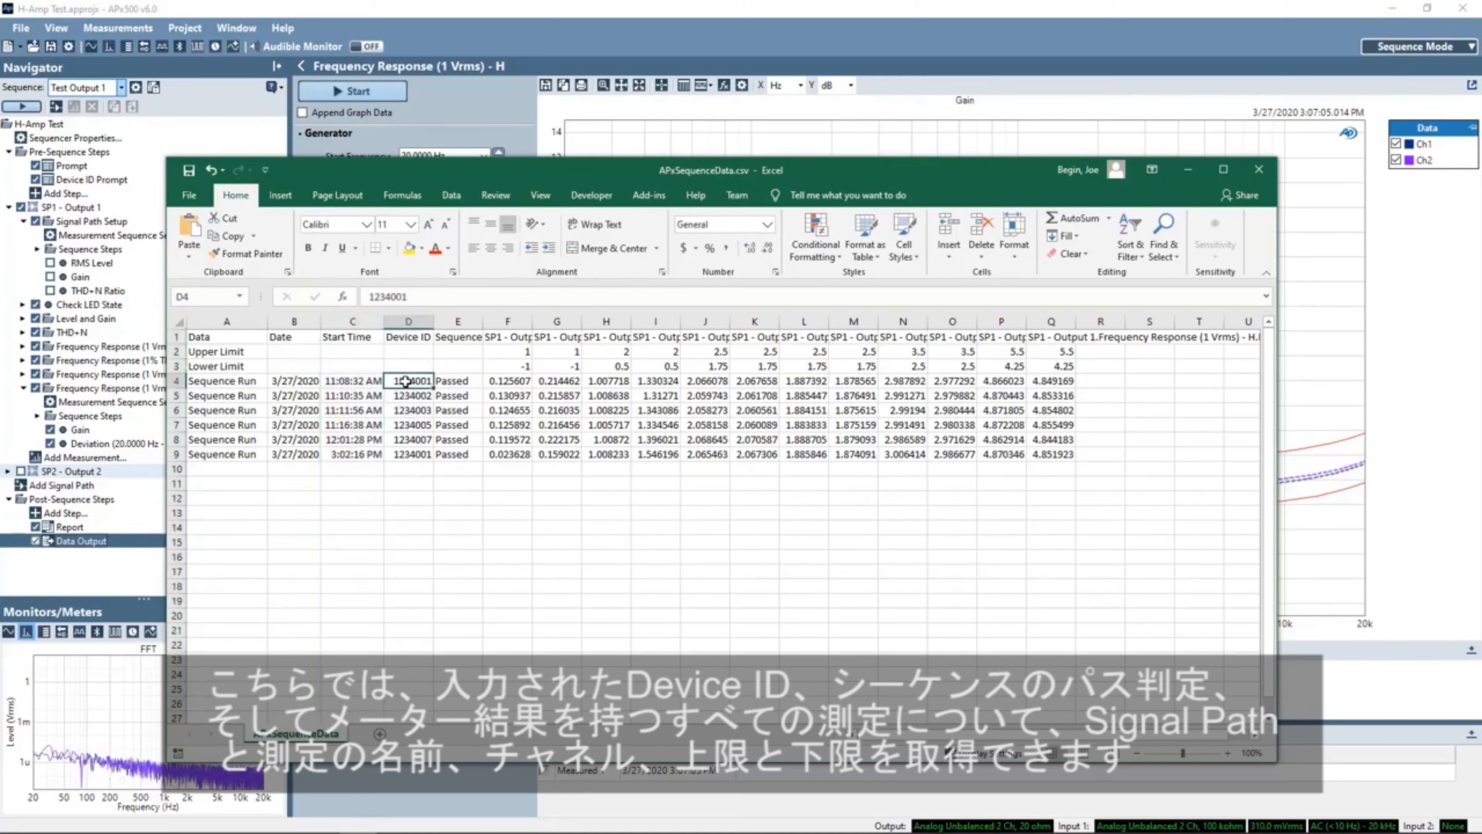
pyautogui.click(455, 380)
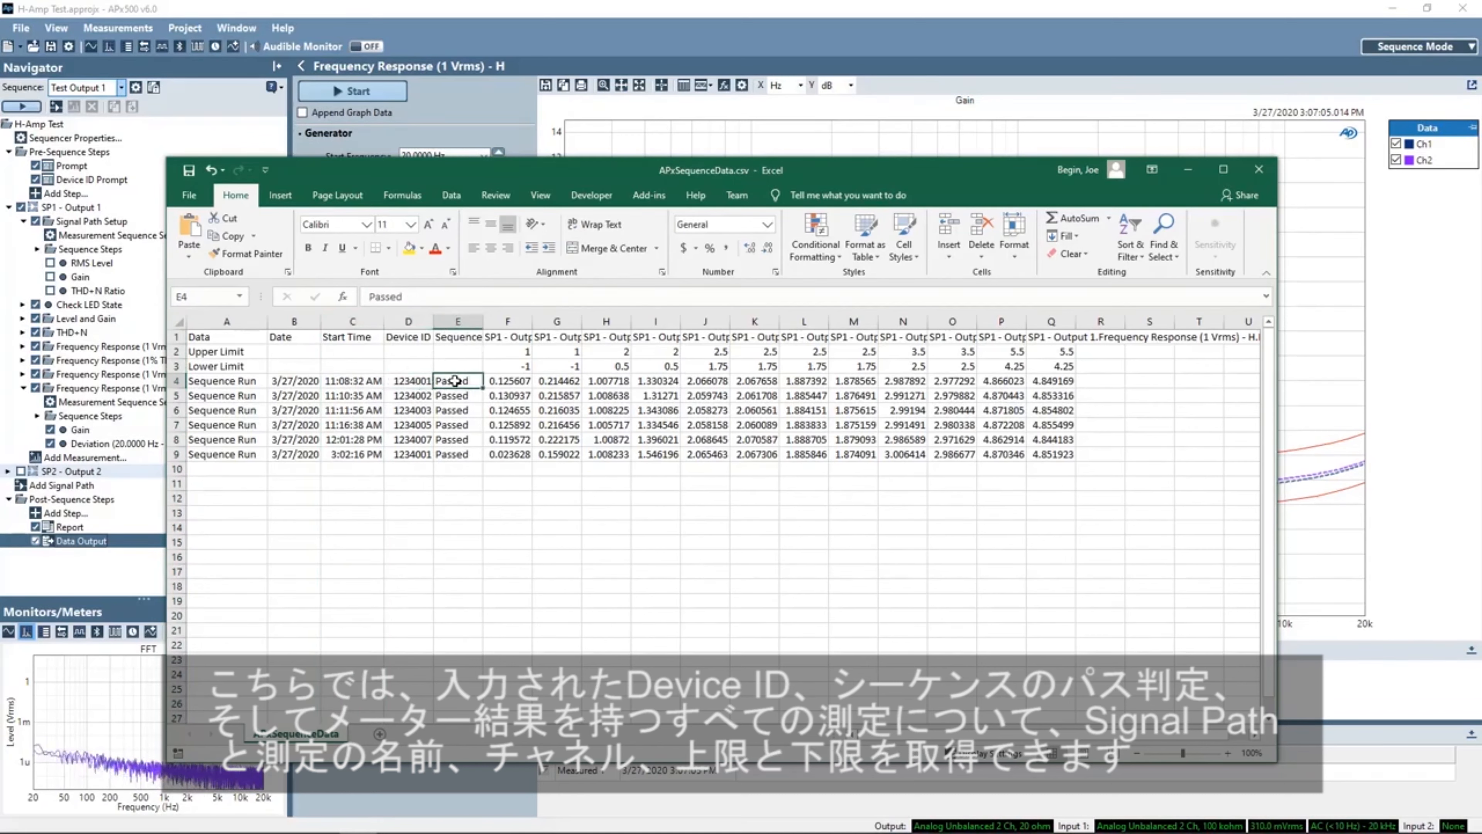
pyautogui.click(516, 335)
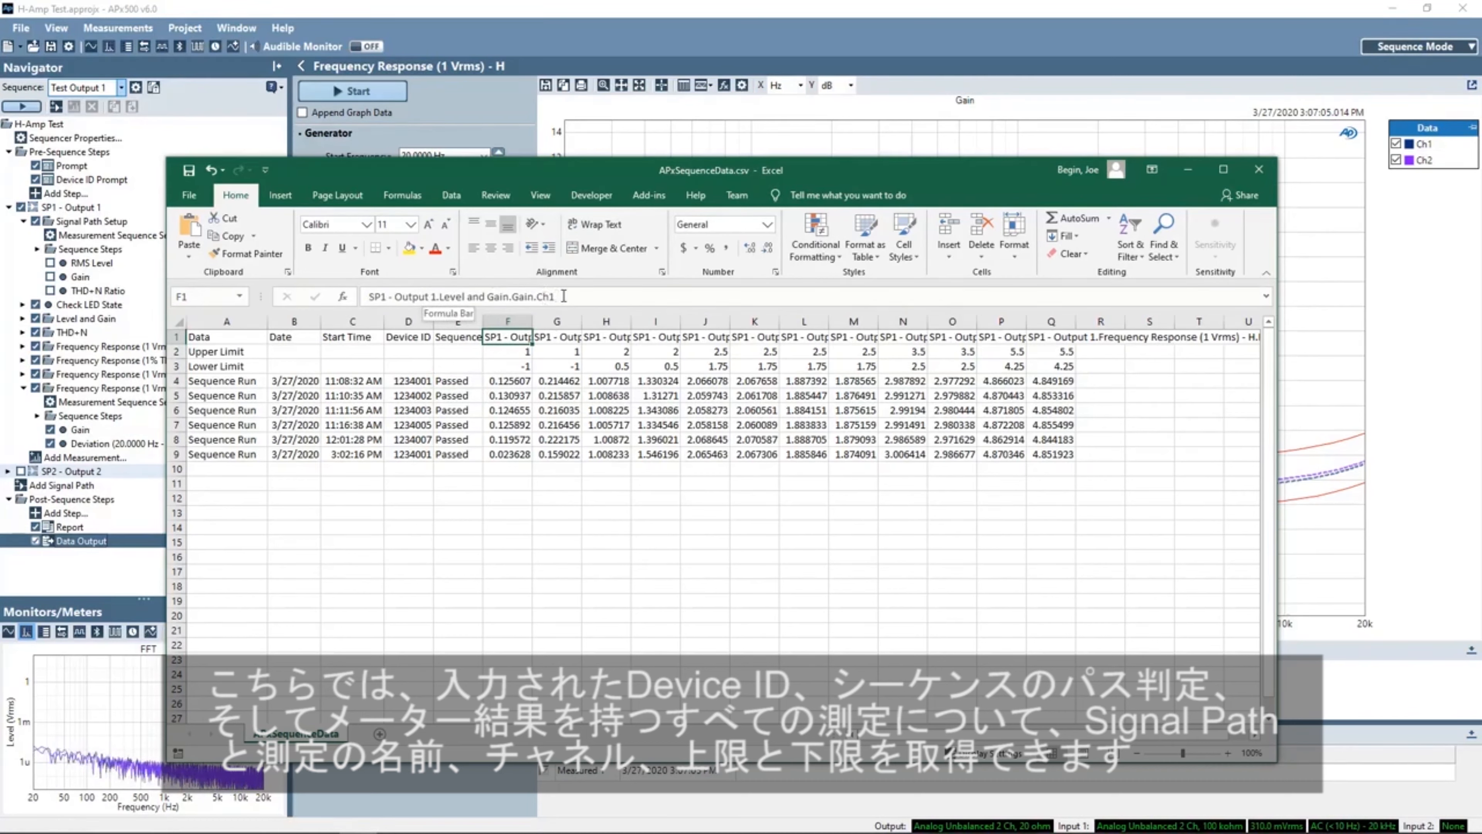
pyautogui.click(518, 354)
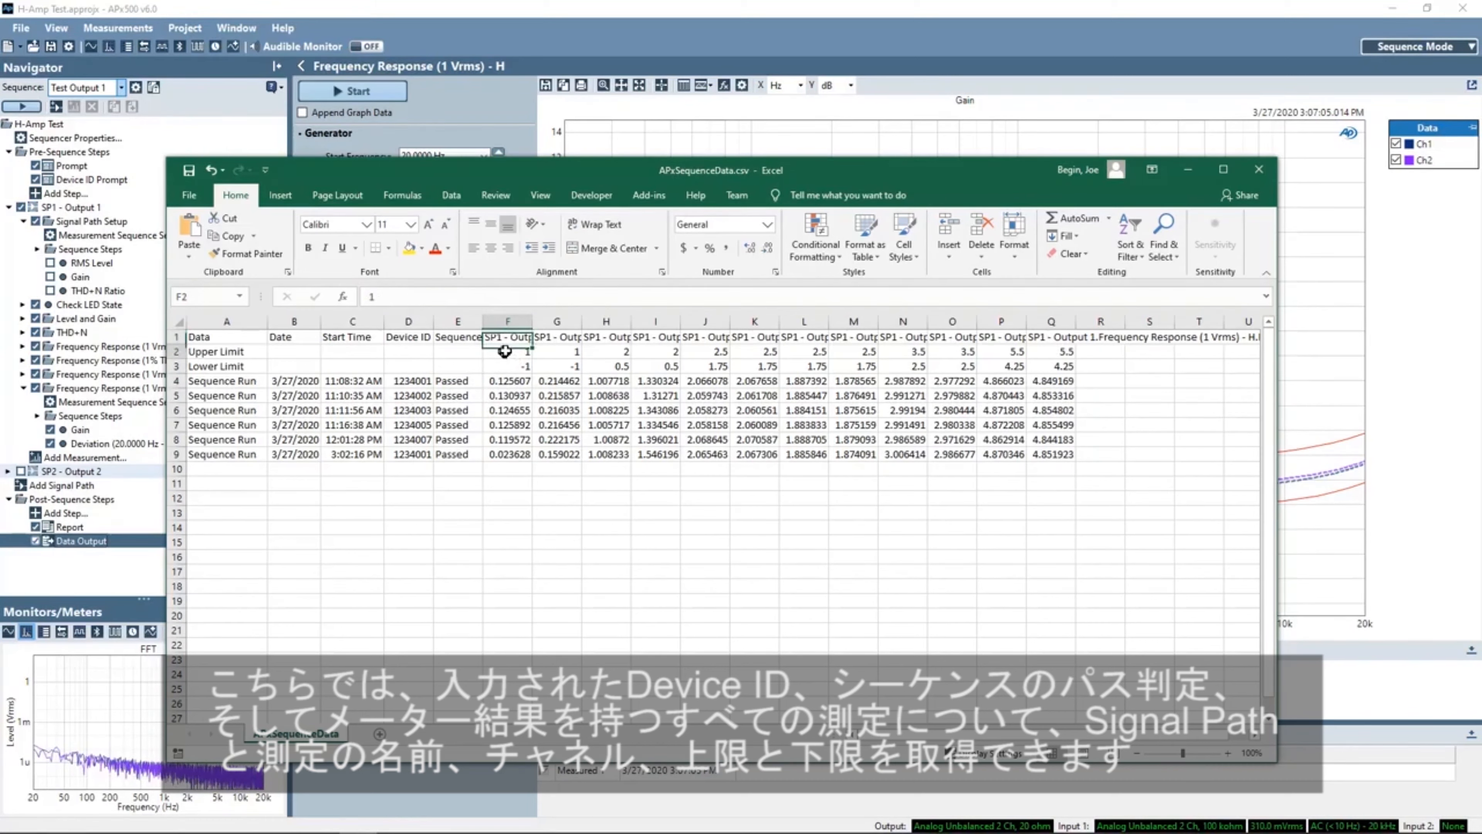
pyautogui.click(509, 380)
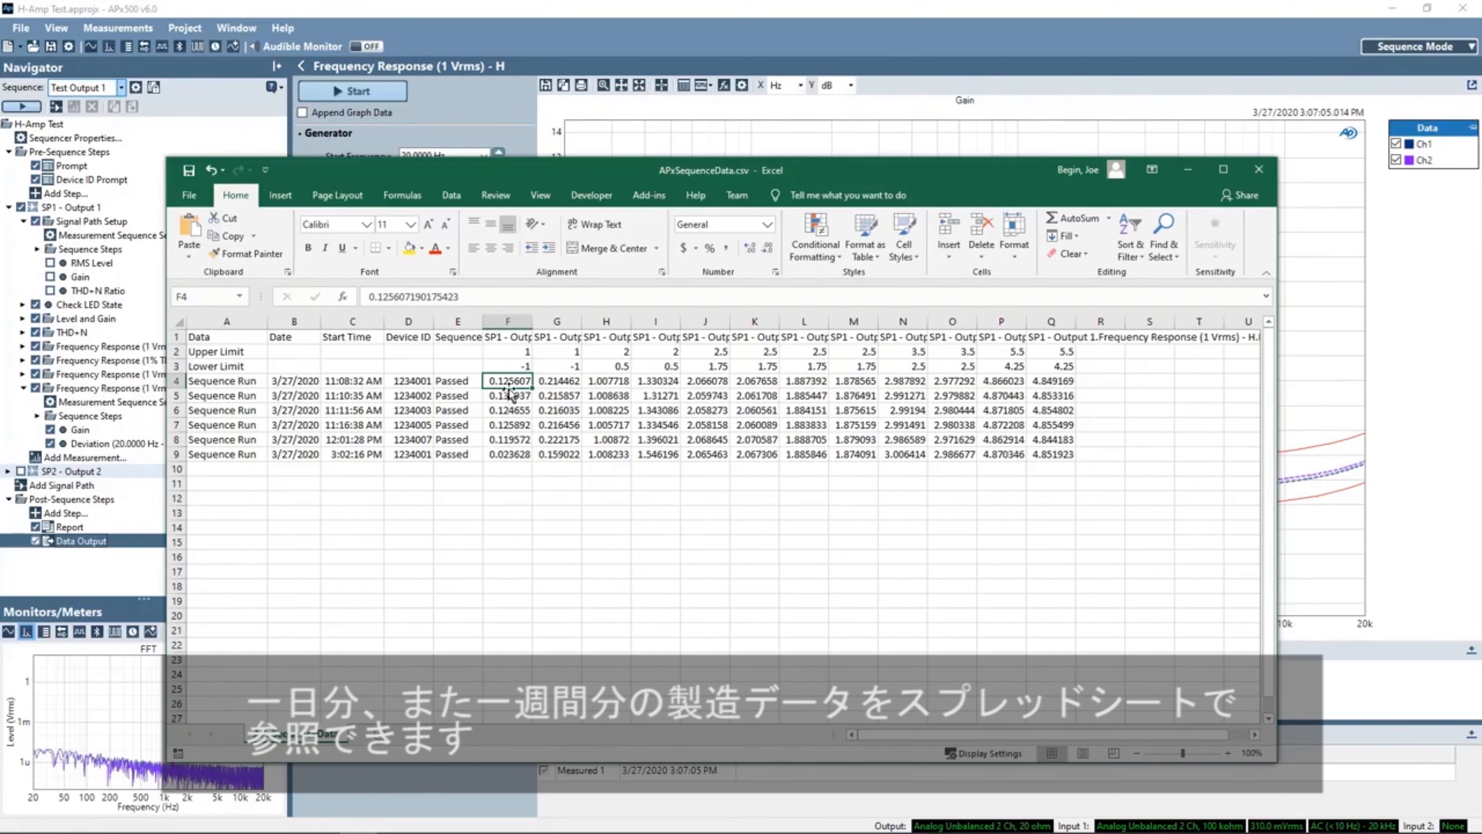
pyautogui.click(1268, 169)
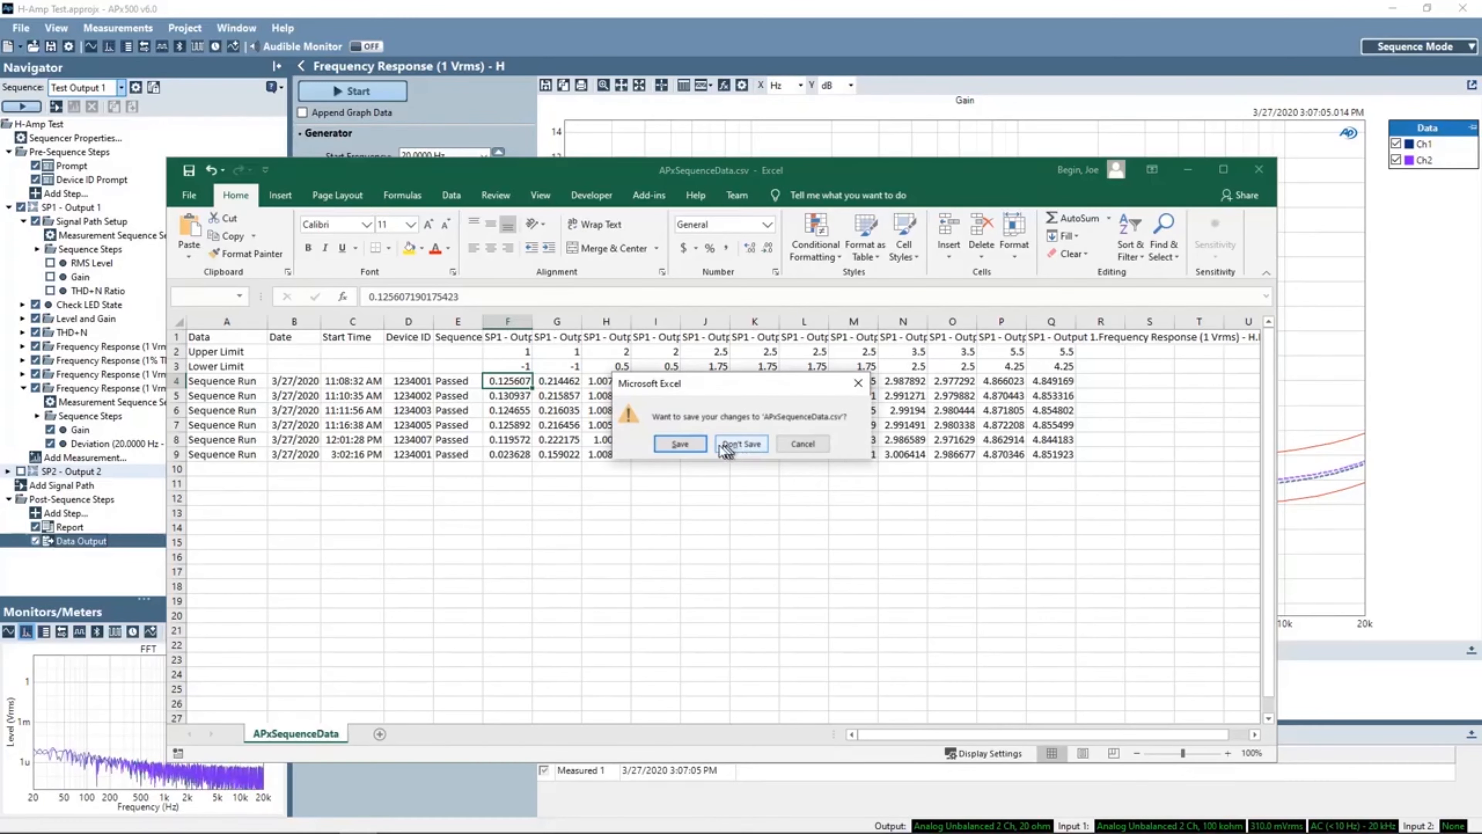
pyautogui.click(739, 446)
# - Return to the Reports_ABCD999 folder and open the H-Amp_Test Output 1.pdf report
pyautogui.moveTo(589, 823)
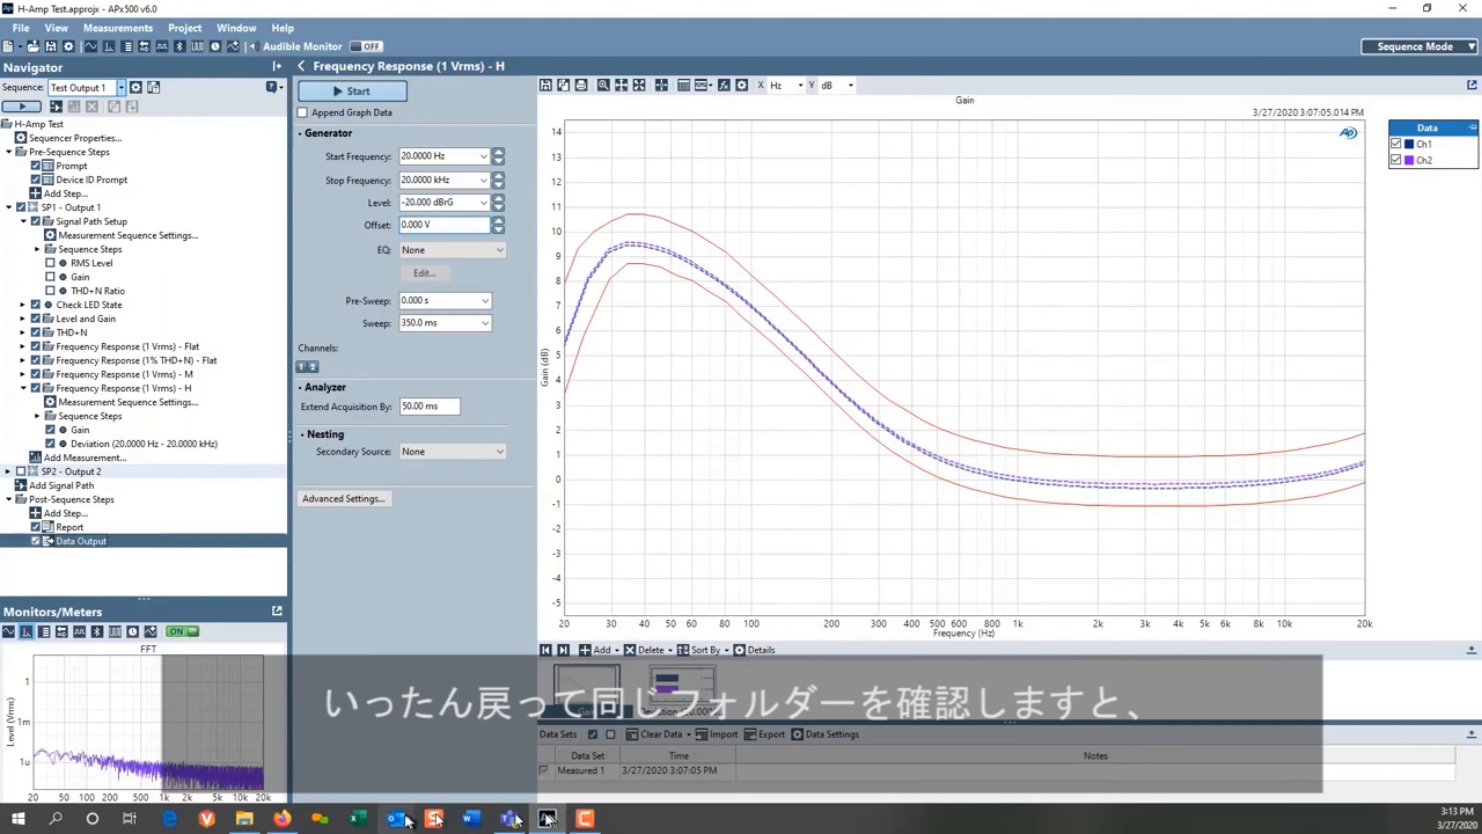
pyautogui.click(244, 817)
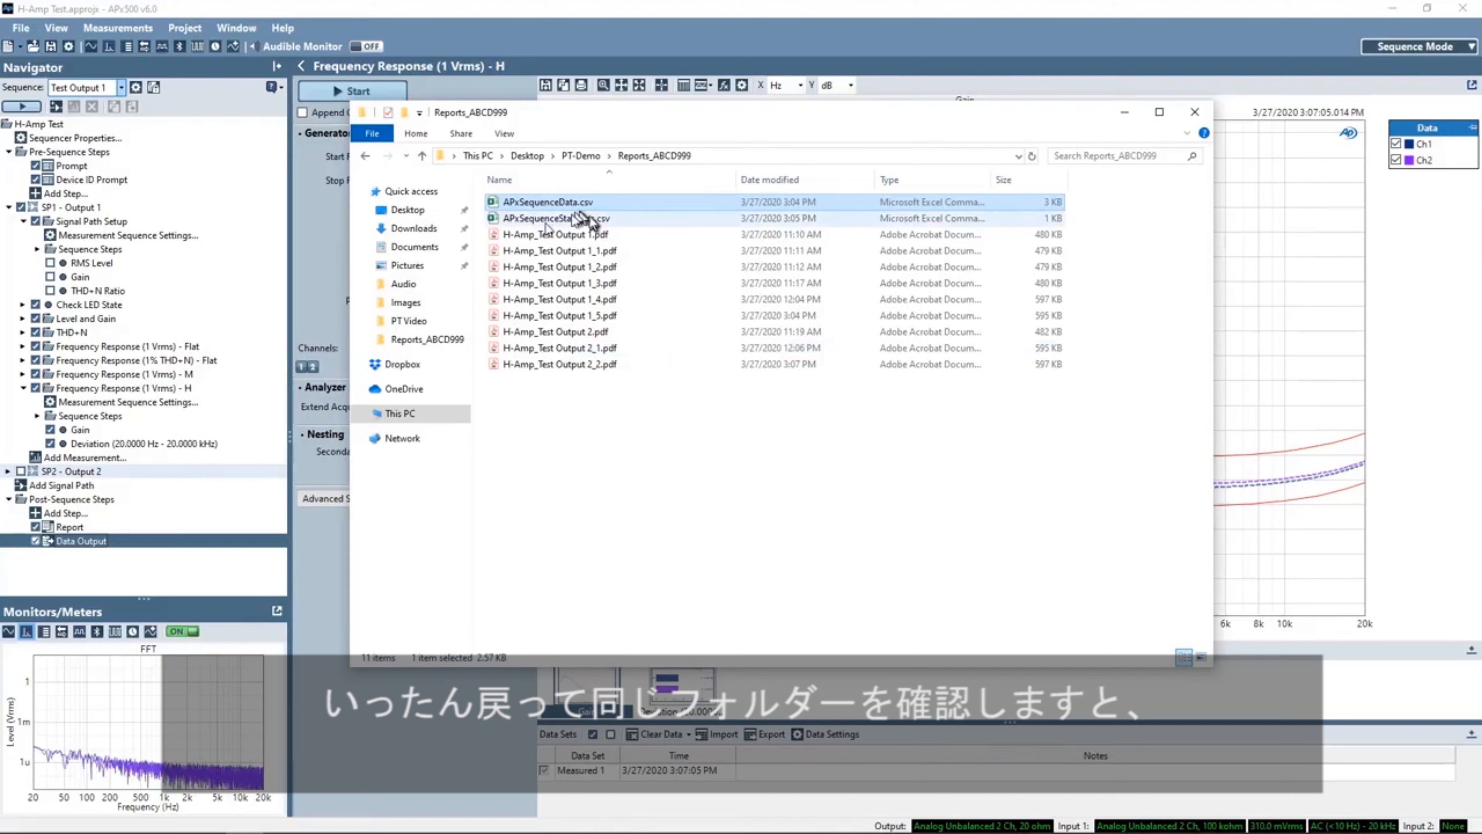
pyautogui.click(691, 235)
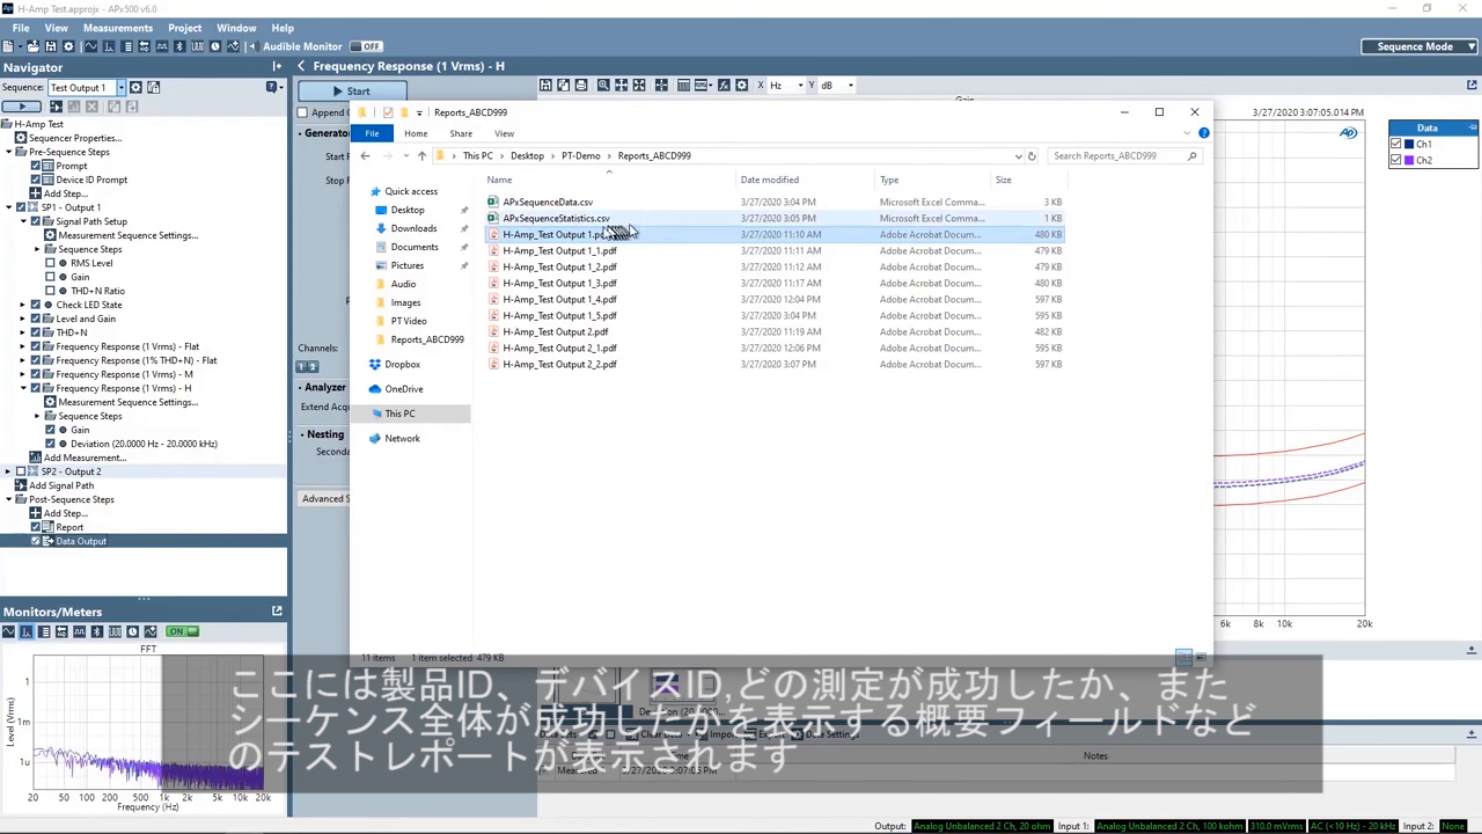
pyautogui.doubleClick(565, 236)
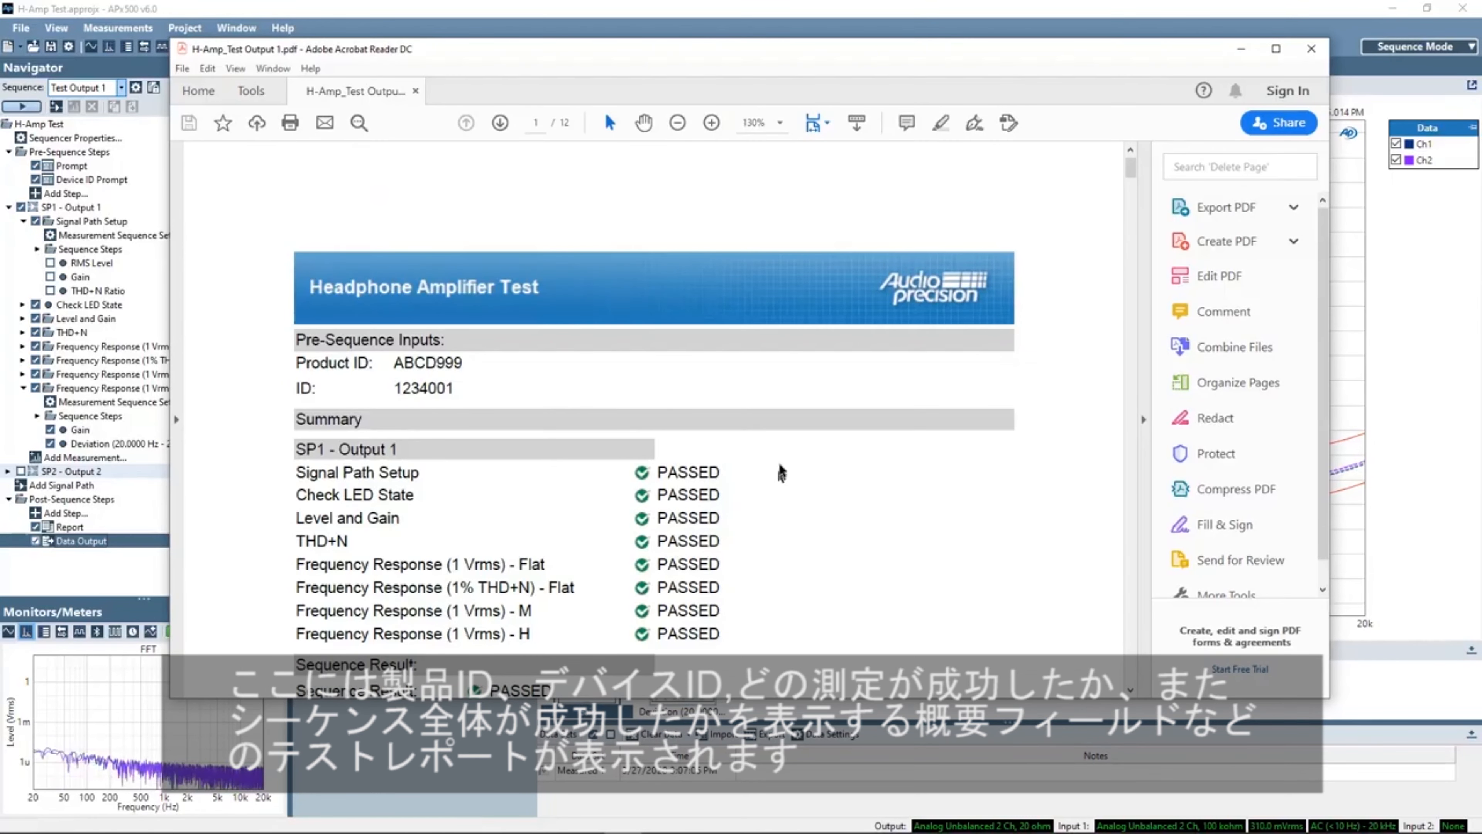
# - Scroll through the PDF test report's summary and result pages, then close it
pyautogui.scroll(-2, 781, 472)
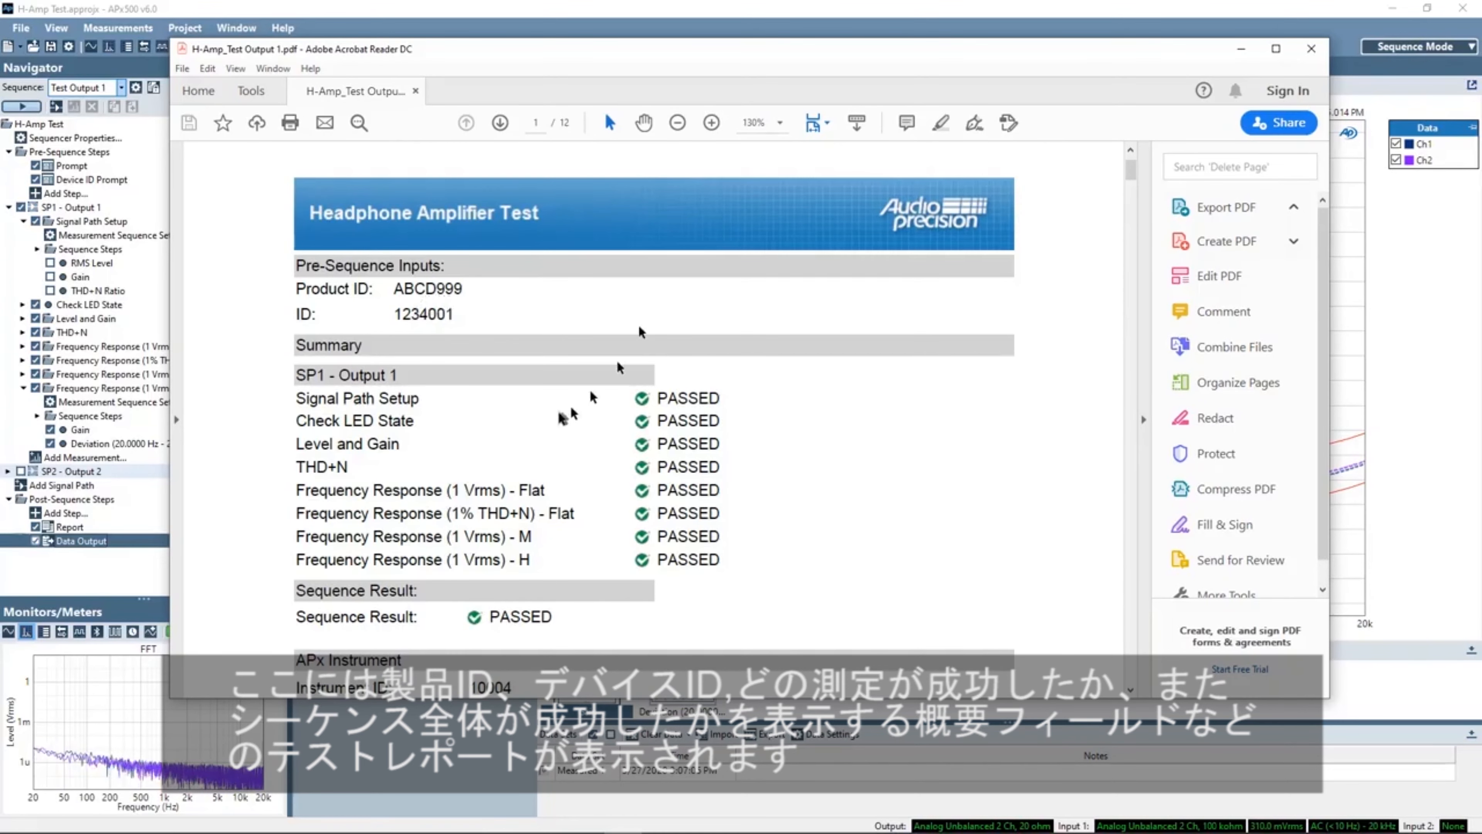
pyautogui.scroll(-1, 753, 397)
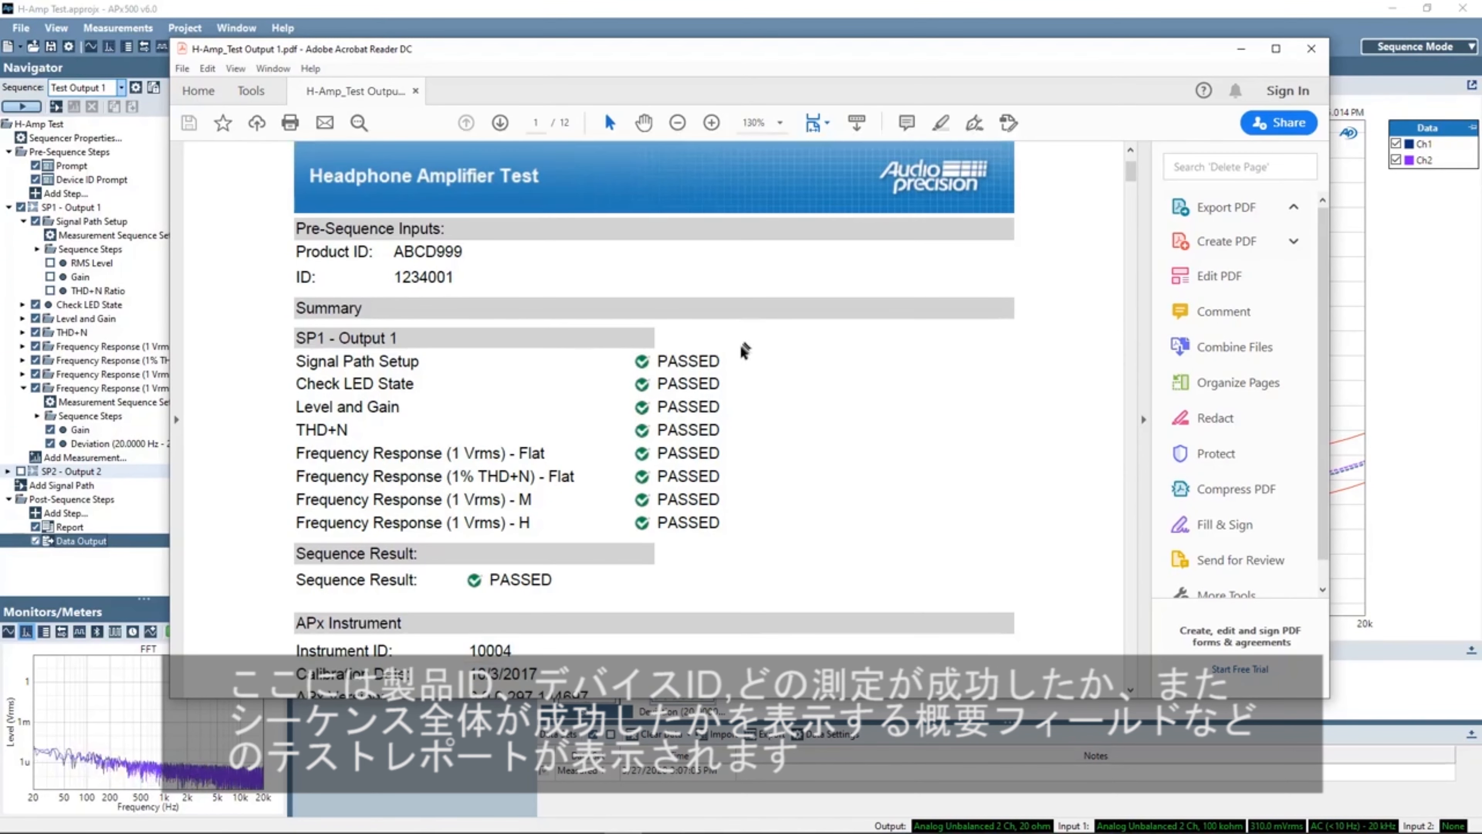
pyautogui.scroll(-4, 724, 350)
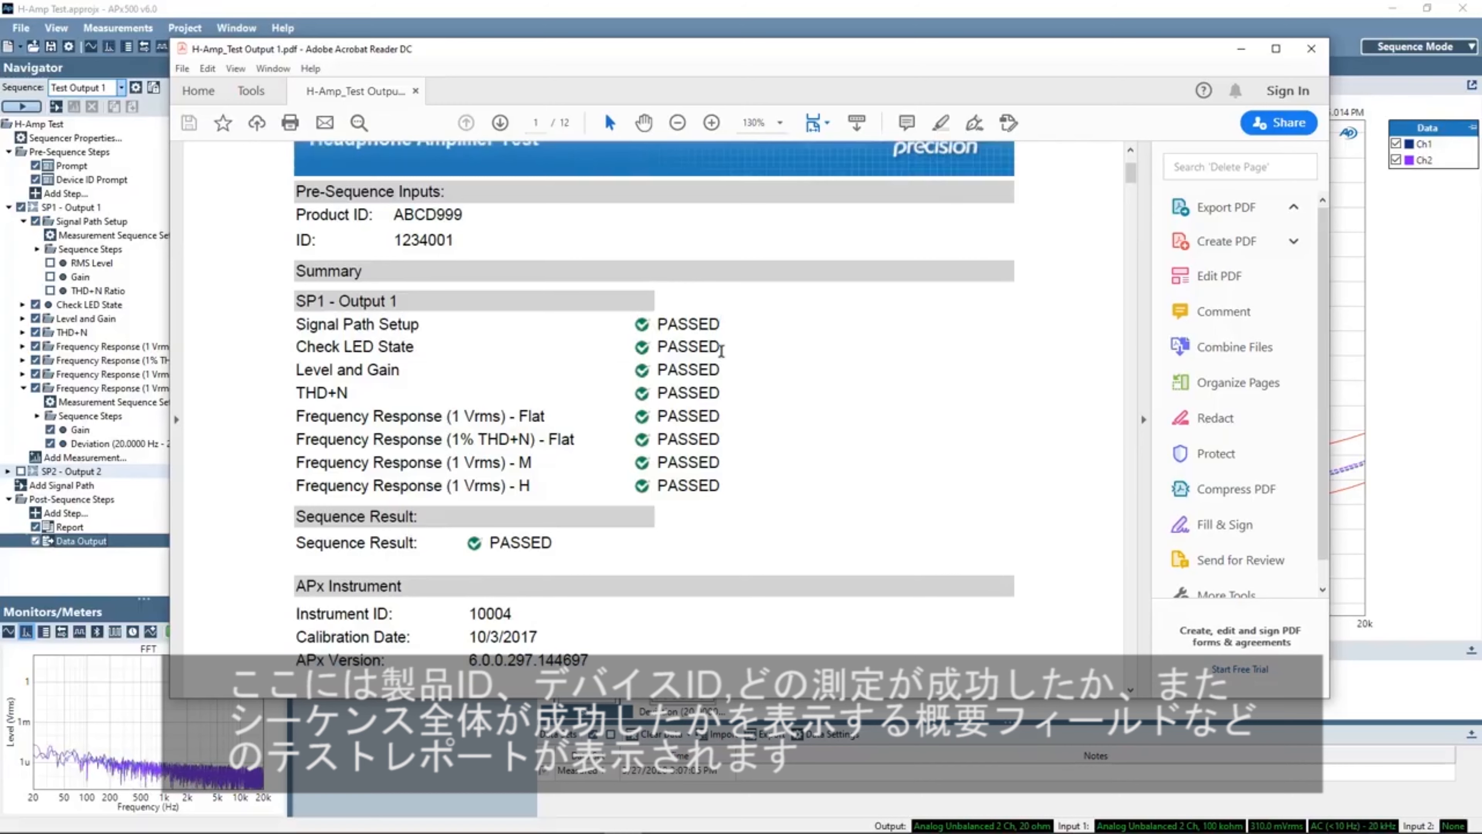
pyautogui.scroll(-2, 712, 353)
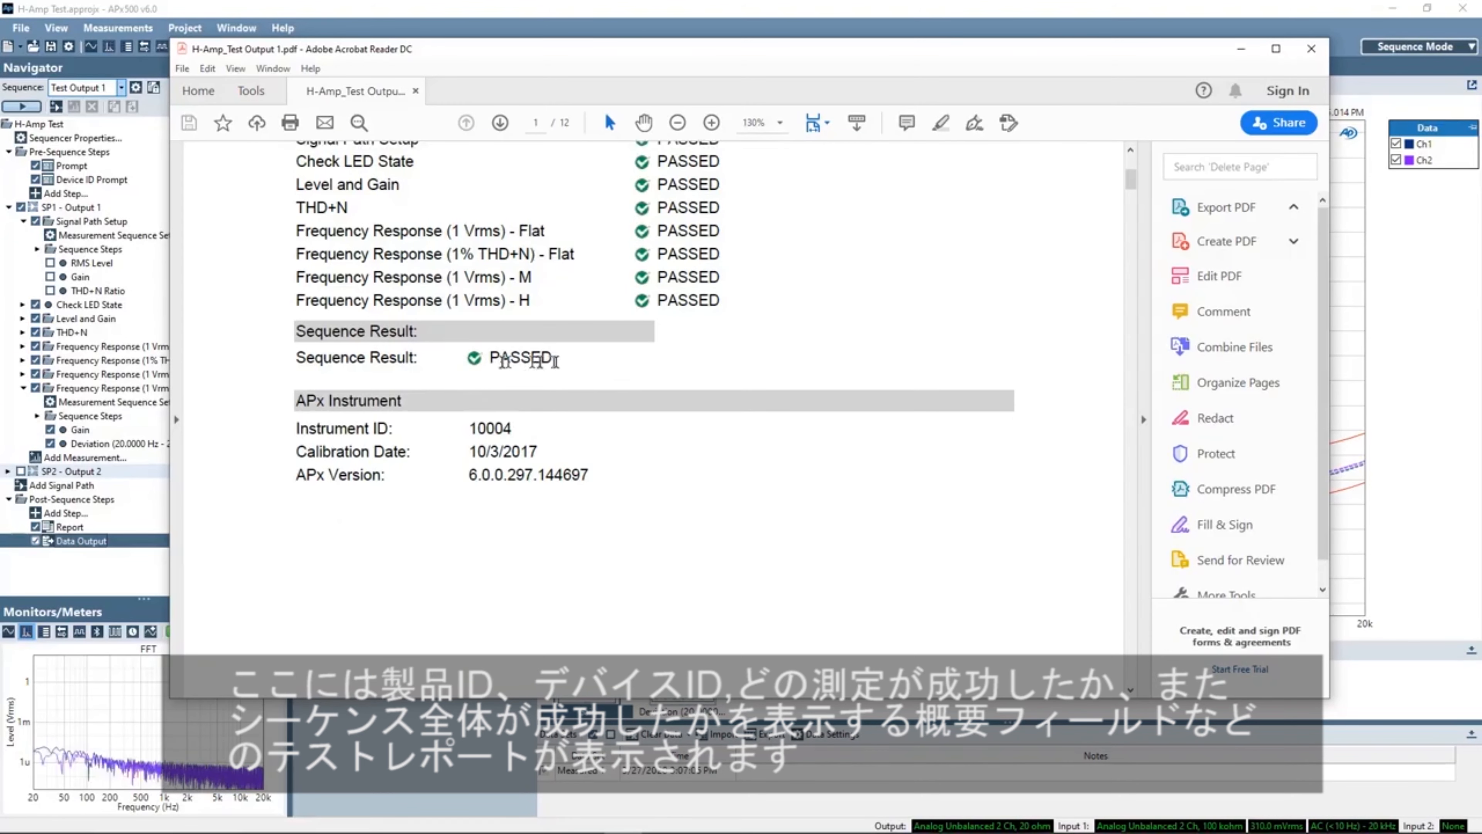
pyautogui.scroll(-4, 543, 362)
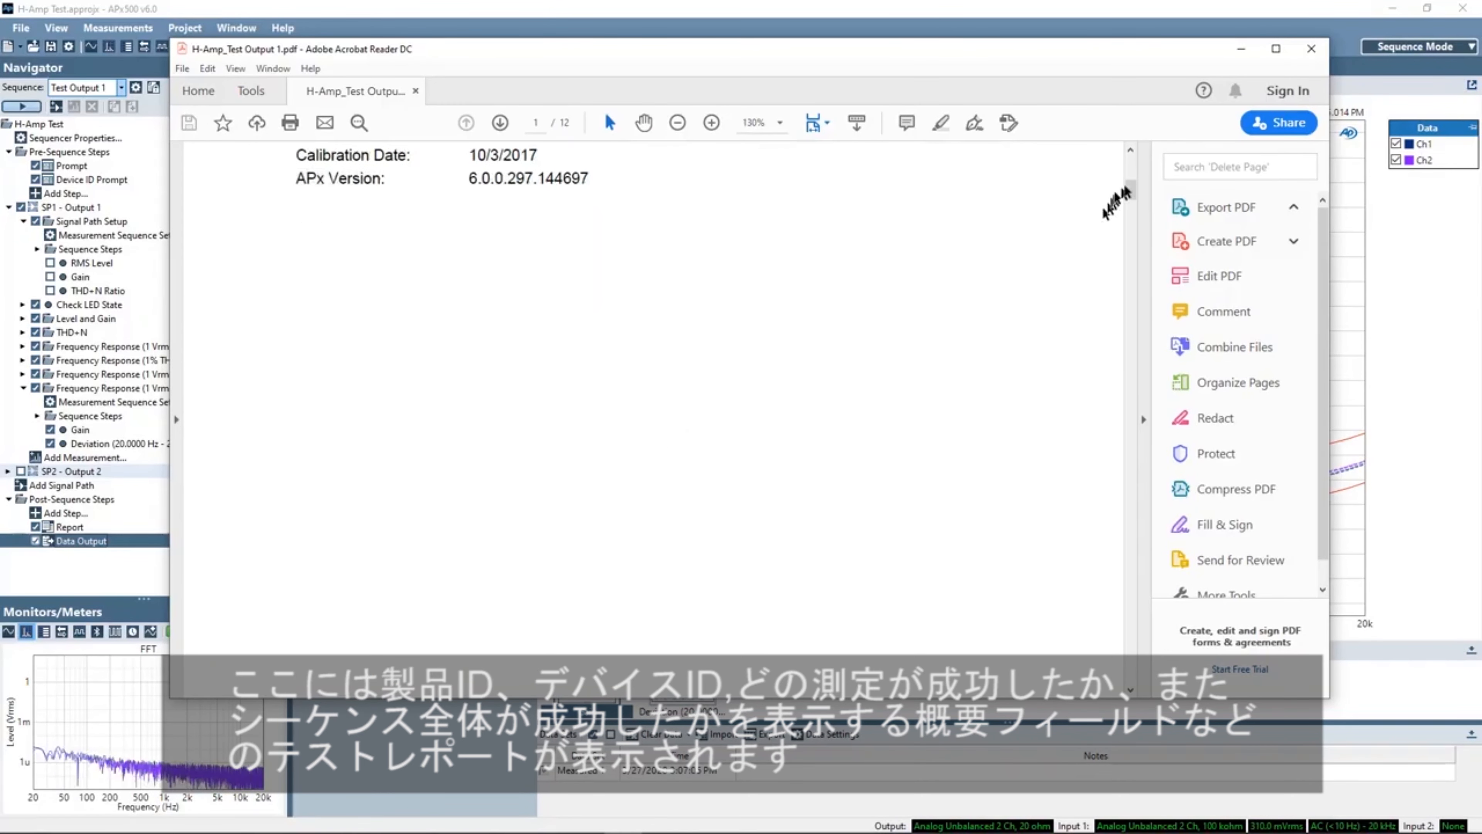
pyautogui.moveTo(1131, 191); pyautogui.dragTo(1143, 367)
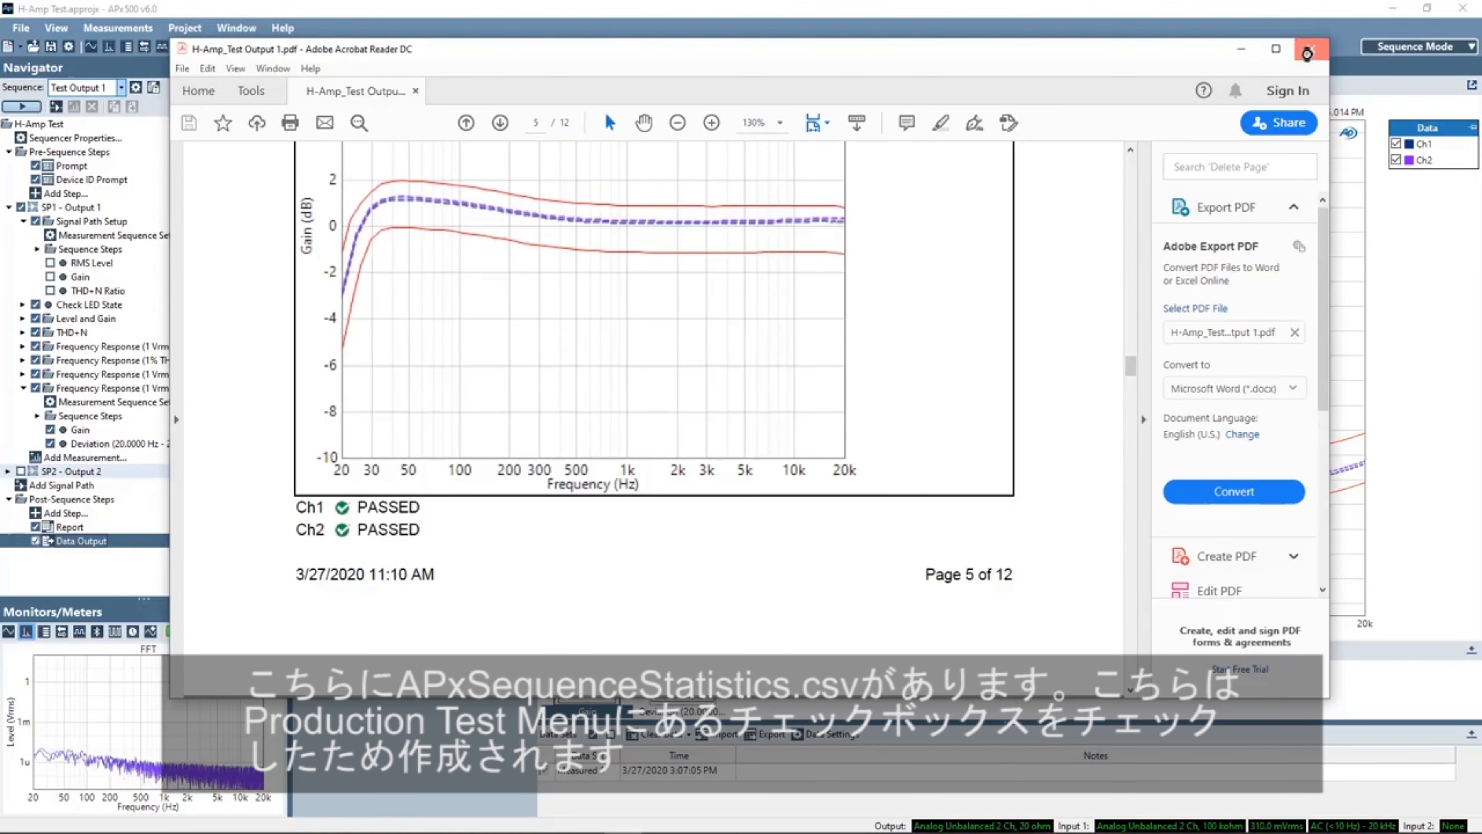
pyautogui.click(1307, 53)
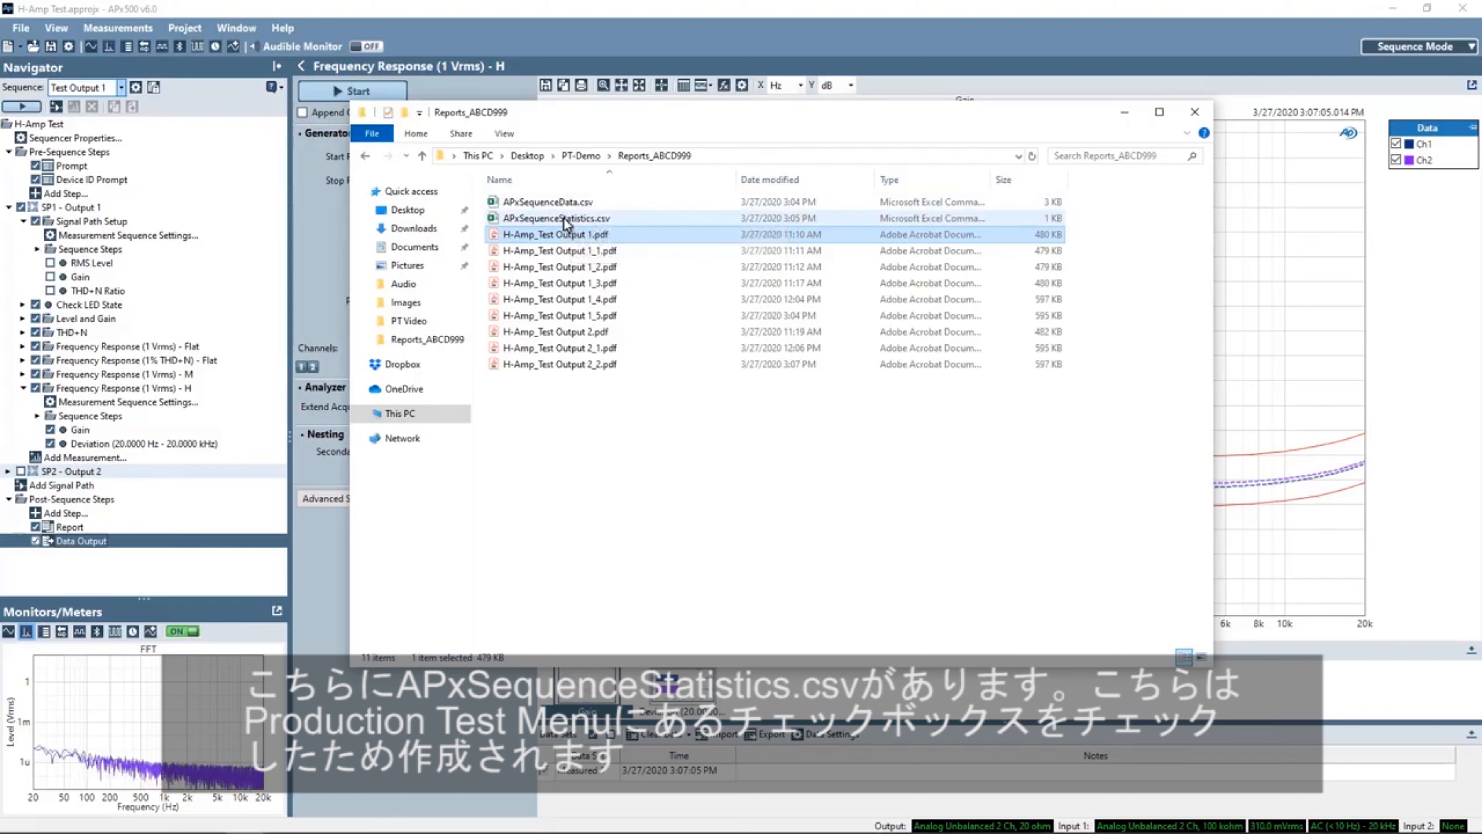
# - Open APxSequenceStatistics.csv from the same folder
pyautogui.moveTo(569, 224)
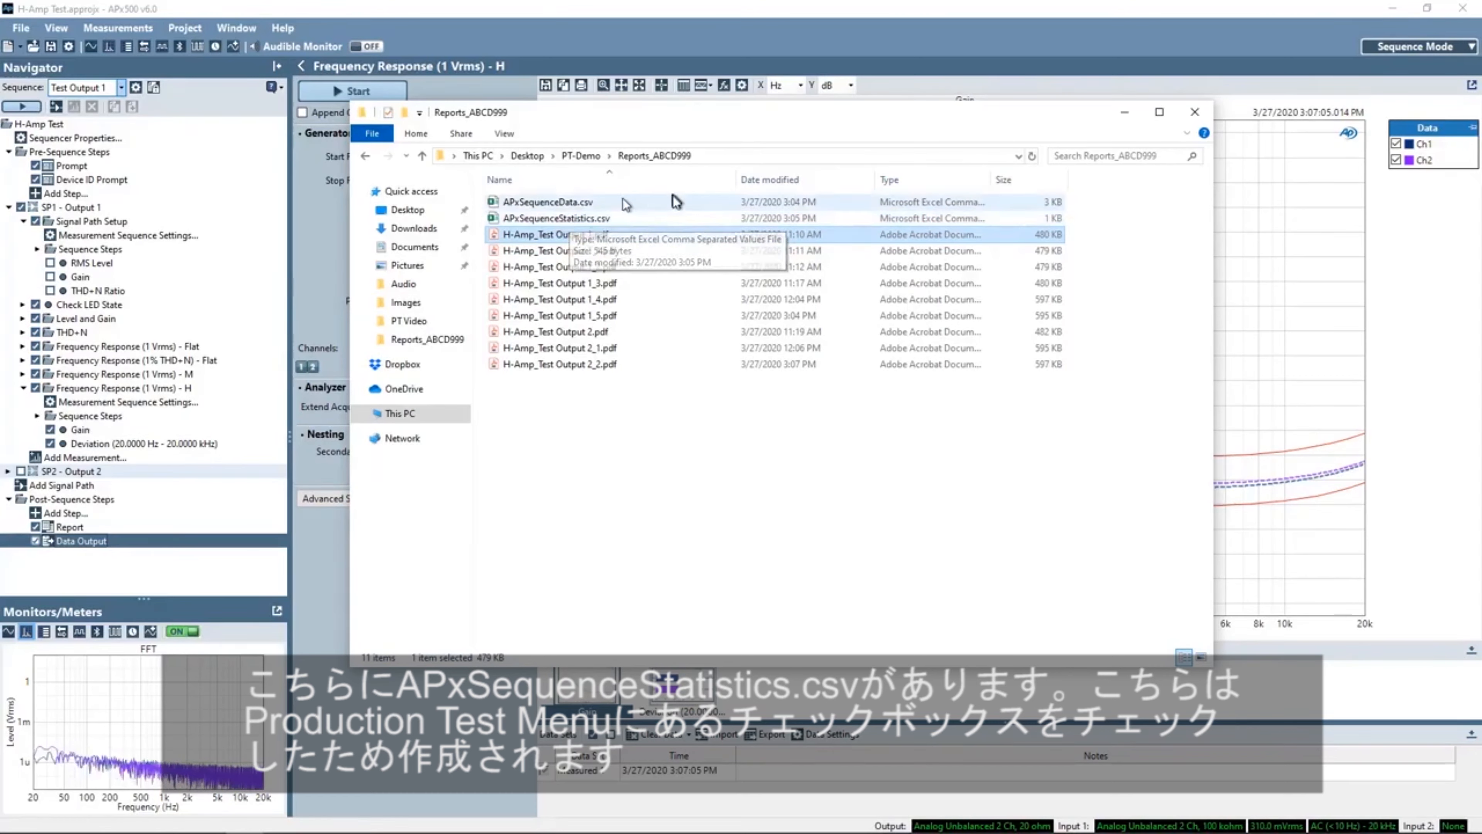
pyautogui.click(592, 221)
pyautogui.doubleClick(592, 221)
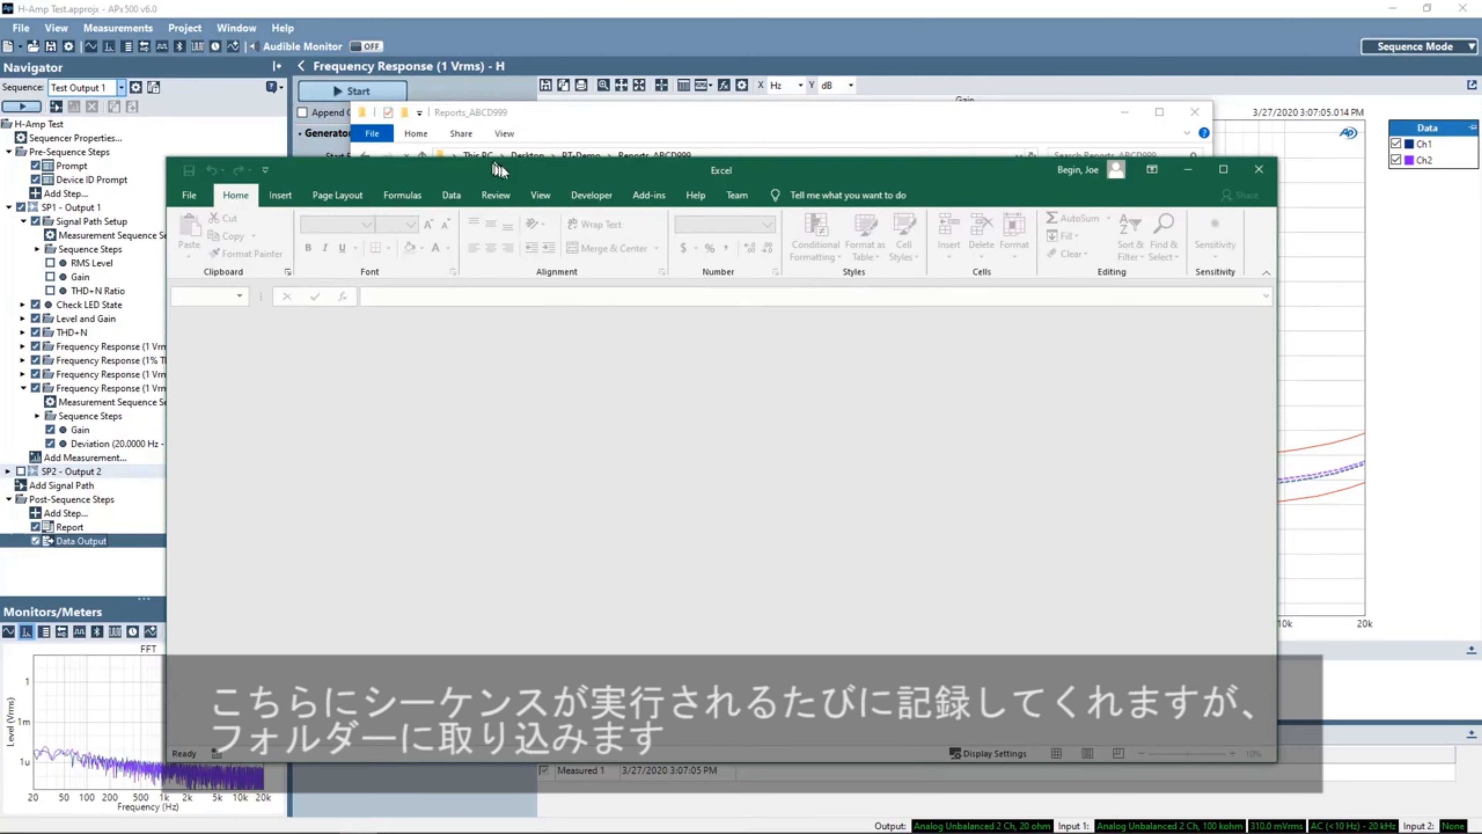
# - Reposition the spreadsheet window and autofit the Date column's width
pyautogui.moveTo(500, 170); pyautogui.dragTo(534, 334)
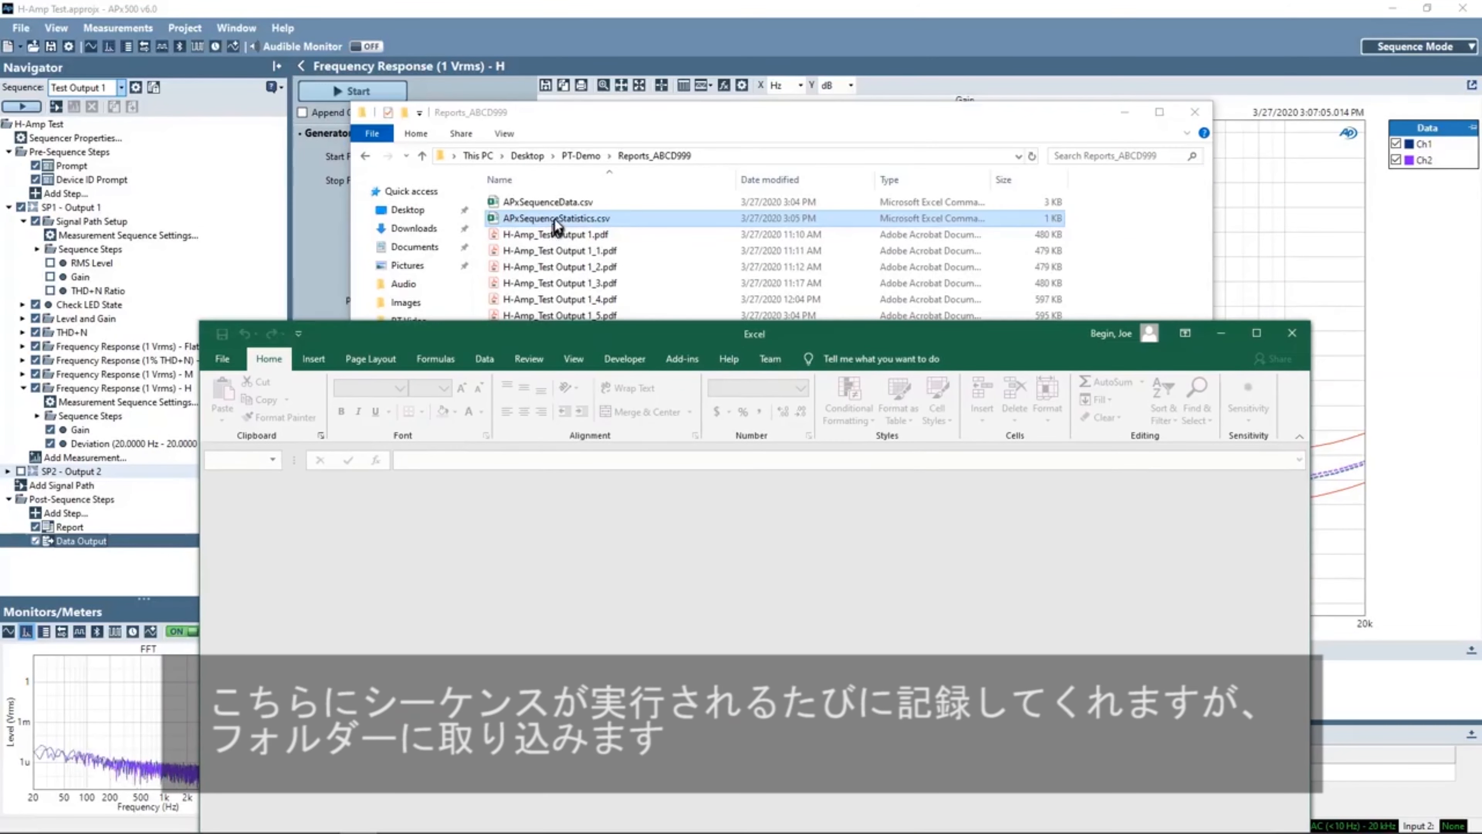
pyautogui.moveTo(556, 226); pyautogui.dragTo(582, 530)
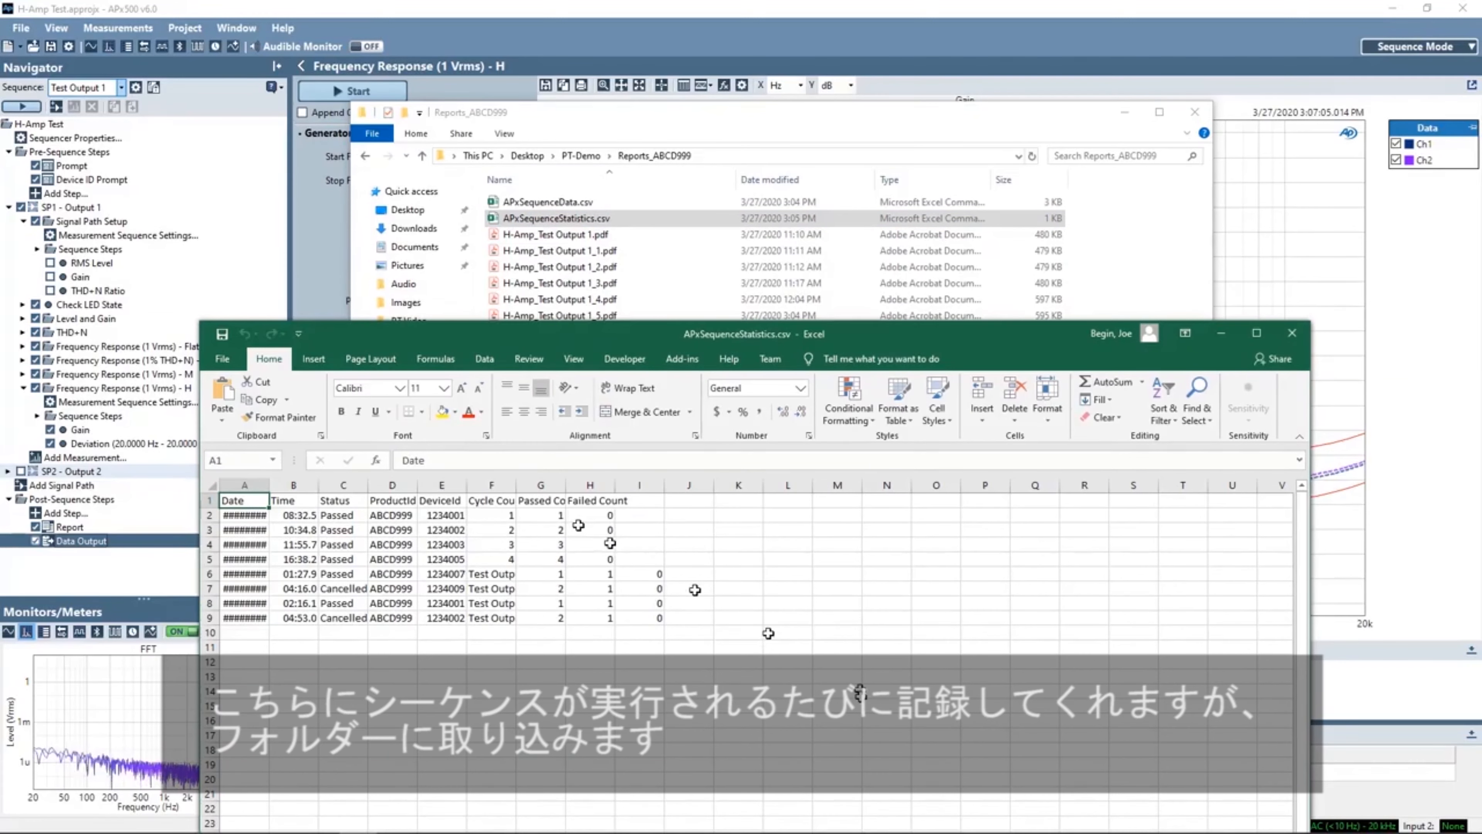
pyautogui.click(262, 485)
pyautogui.doubleClick(270, 488)
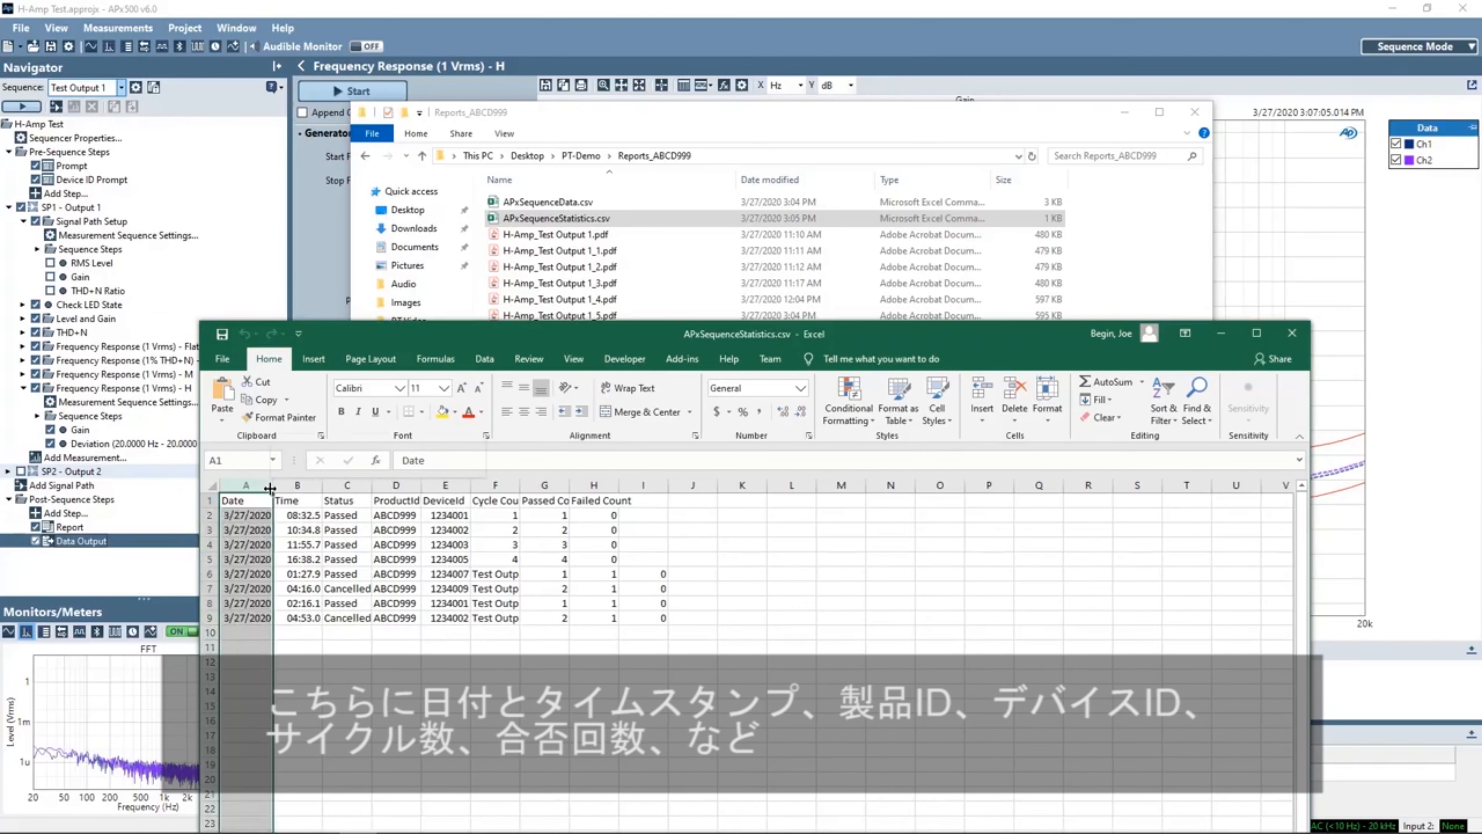
# - Widen the DeviceId, Cycle Count and Passed Count columns of the statistics sheet
pyautogui.rightClick(270, 488)
pyautogui.press('Escape')
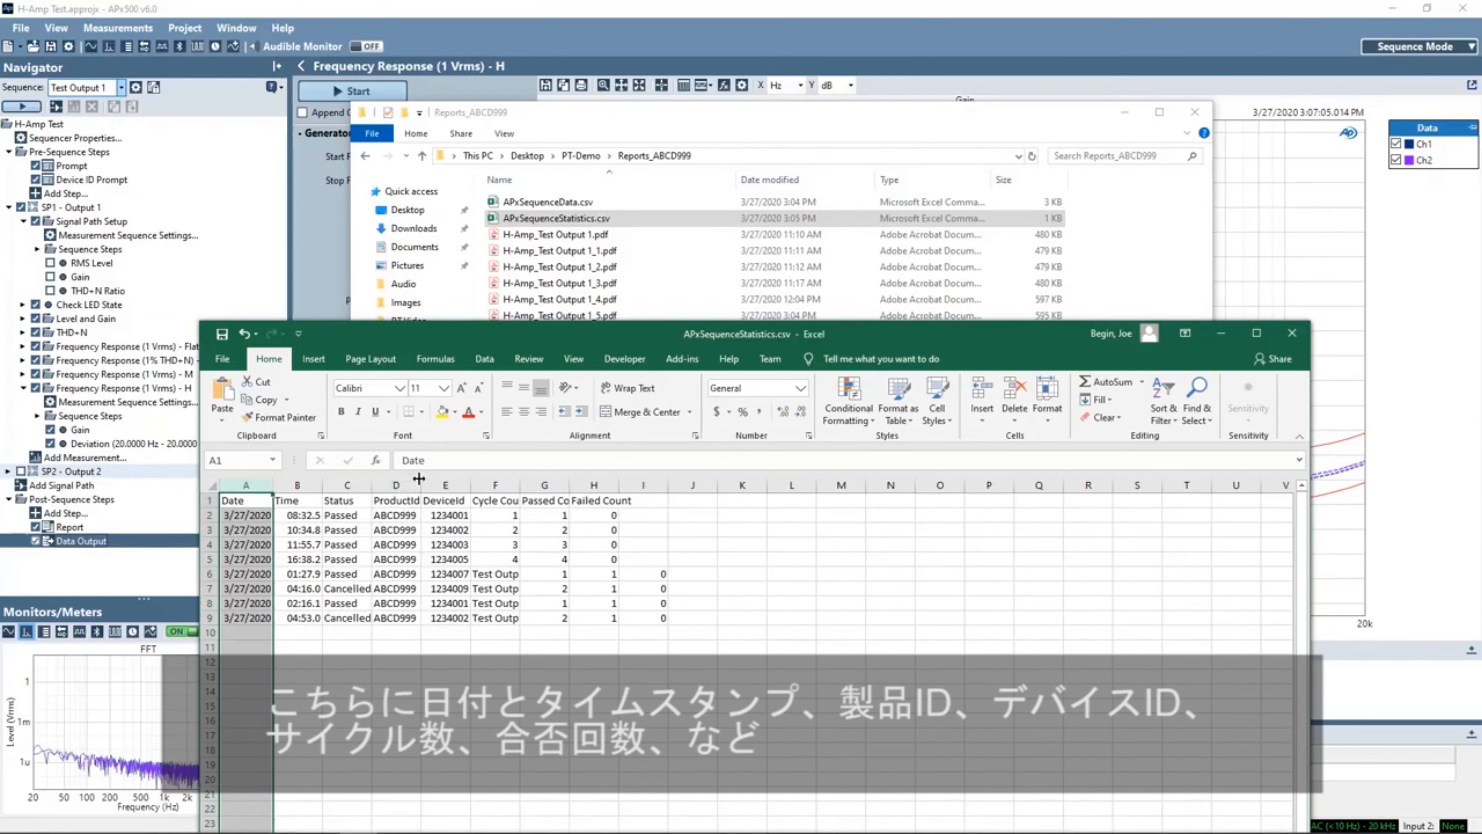
pyautogui.moveTo(419, 479); pyautogui.dragTo(437, 479)
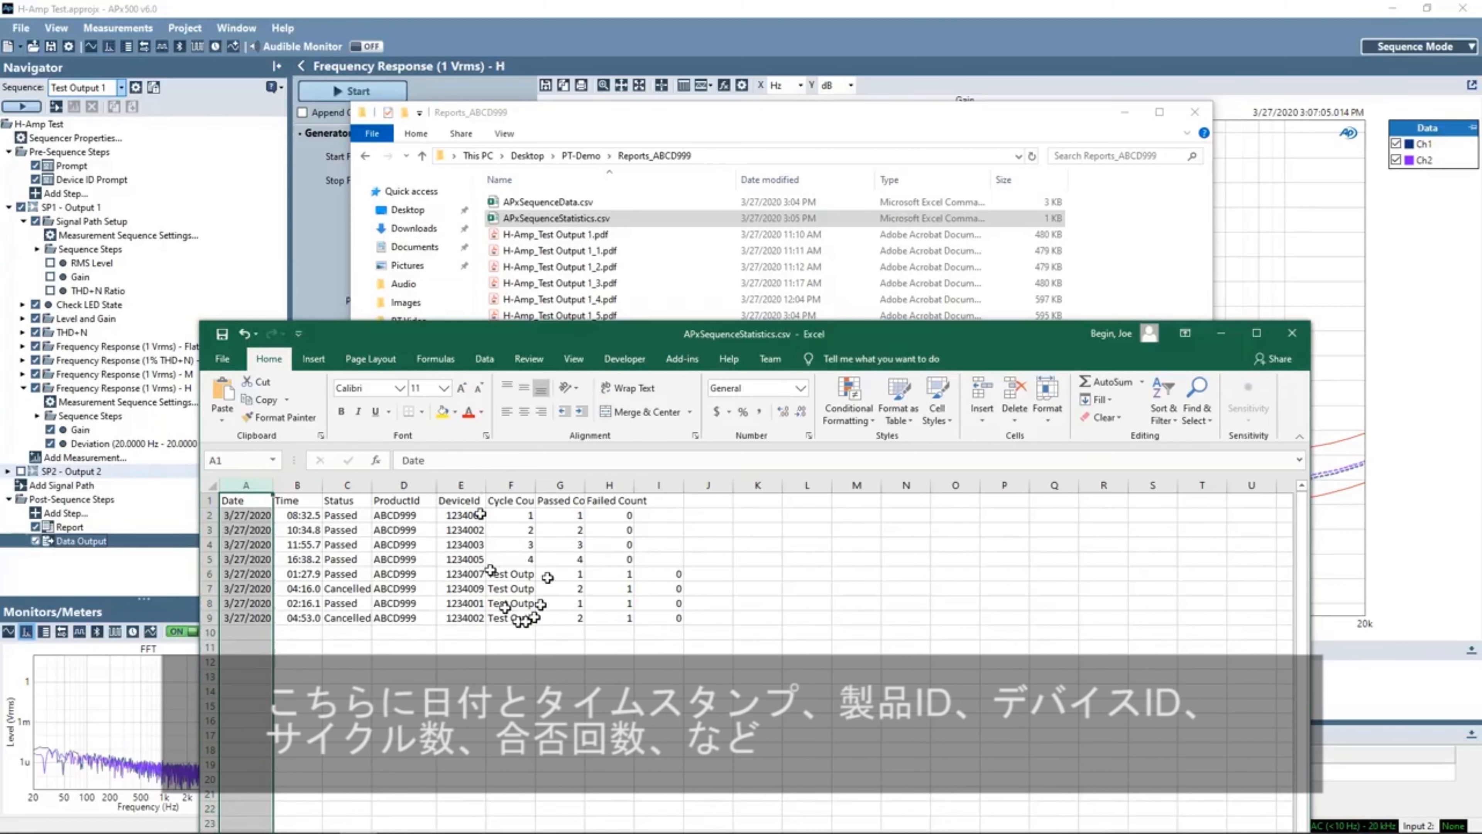
pyautogui.moveTo(536, 486); pyautogui.dragTo(627, 485)
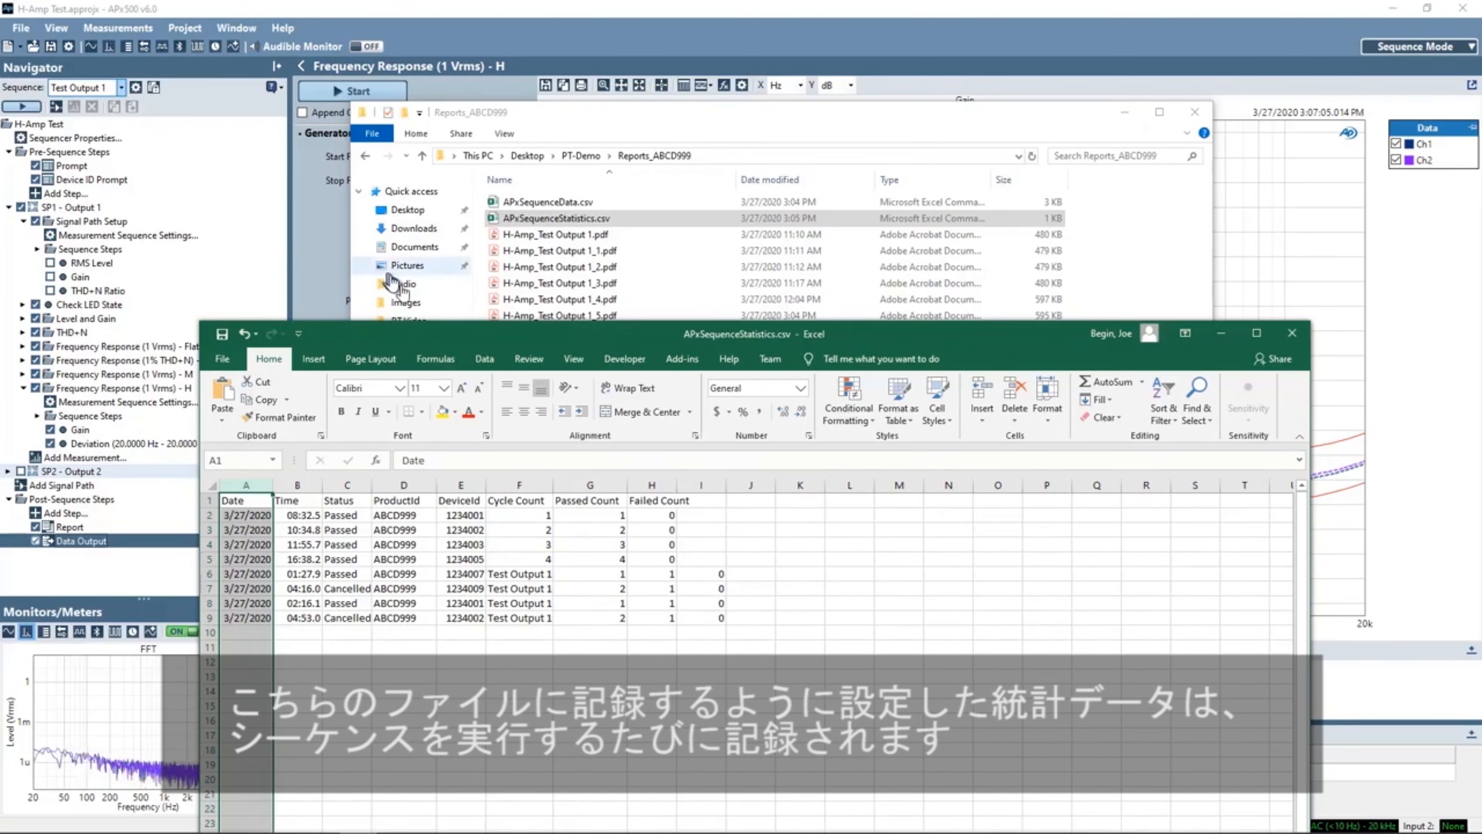
# - Close the statistics spreadsheet without saving and close the Reports_ABCD999 folder window
pyautogui.moveTo(473, 333); pyautogui.dragTo(507, 203)
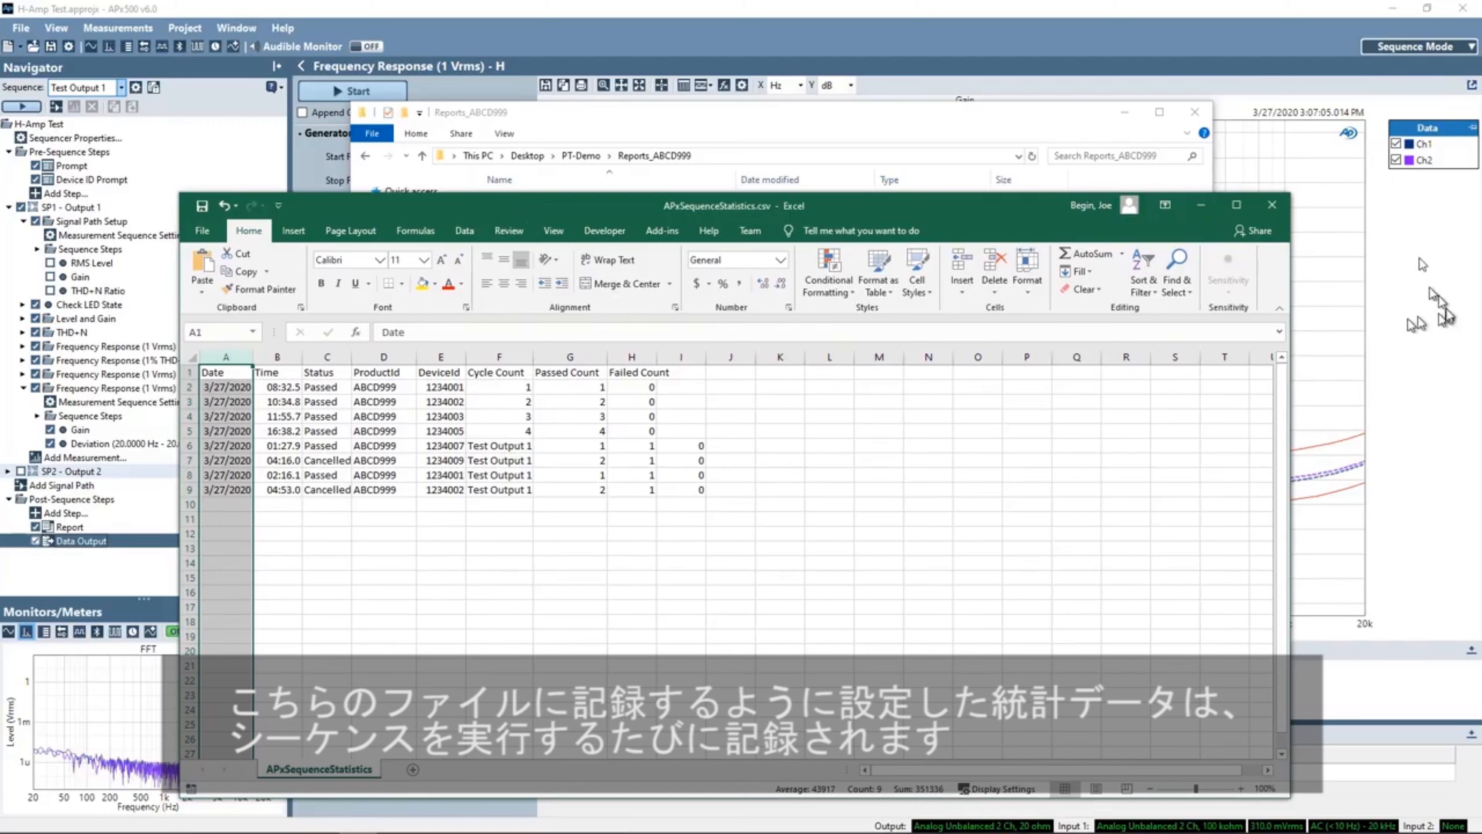
pyautogui.click(1274, 205)
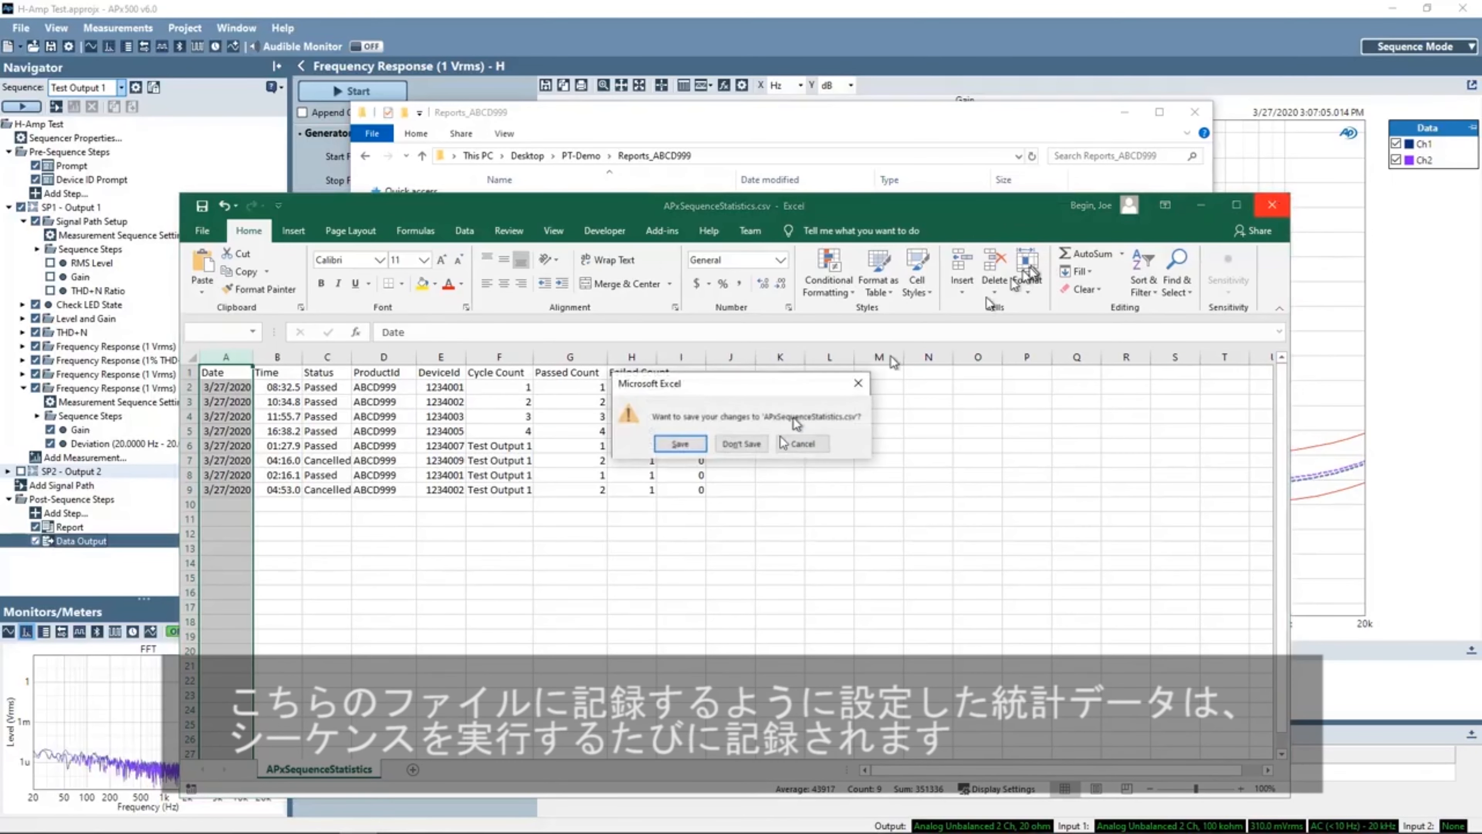
pyautogui.click(741, 444)
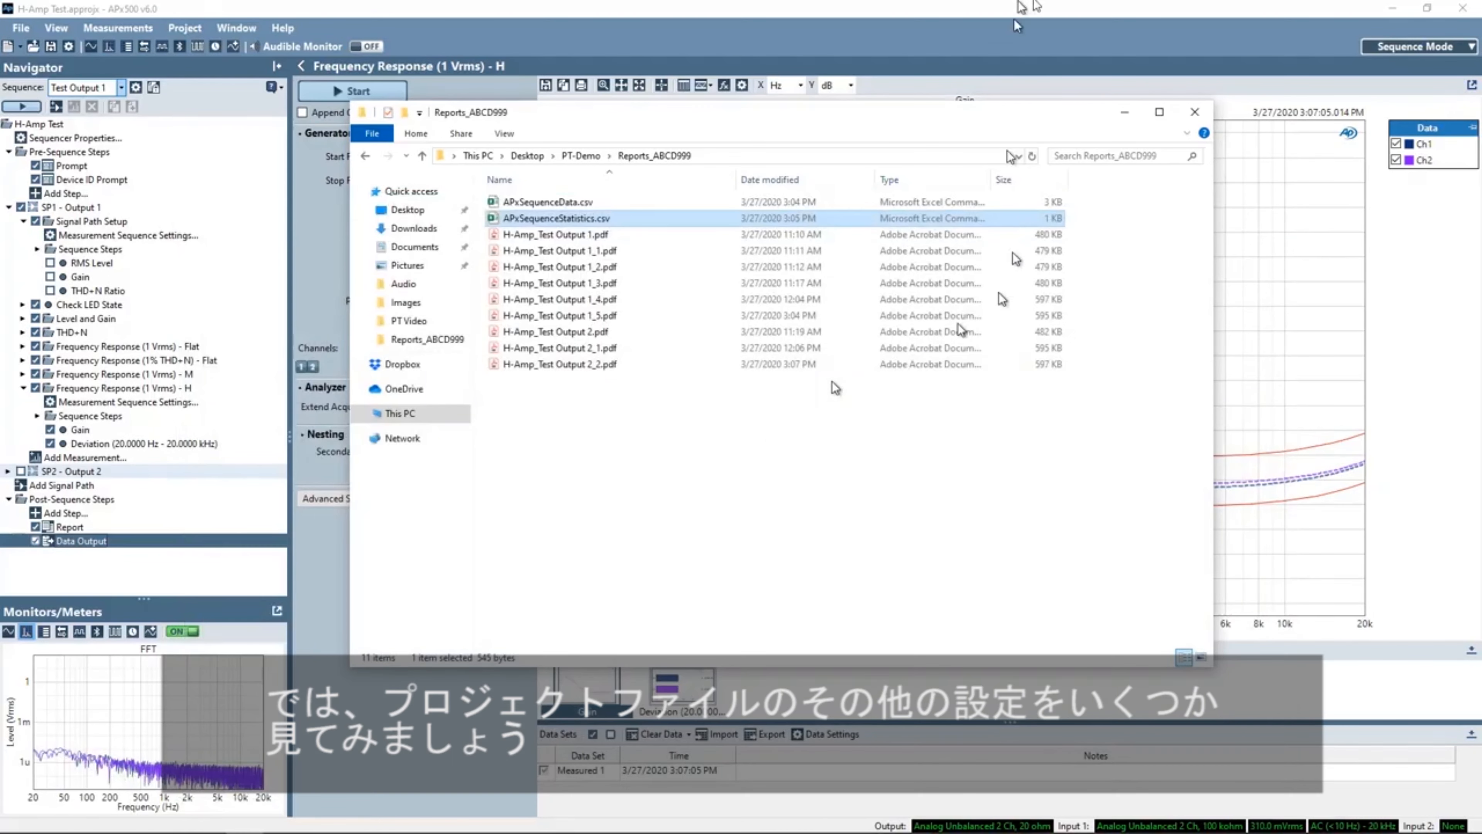
pyautogui.click(1121, 108)
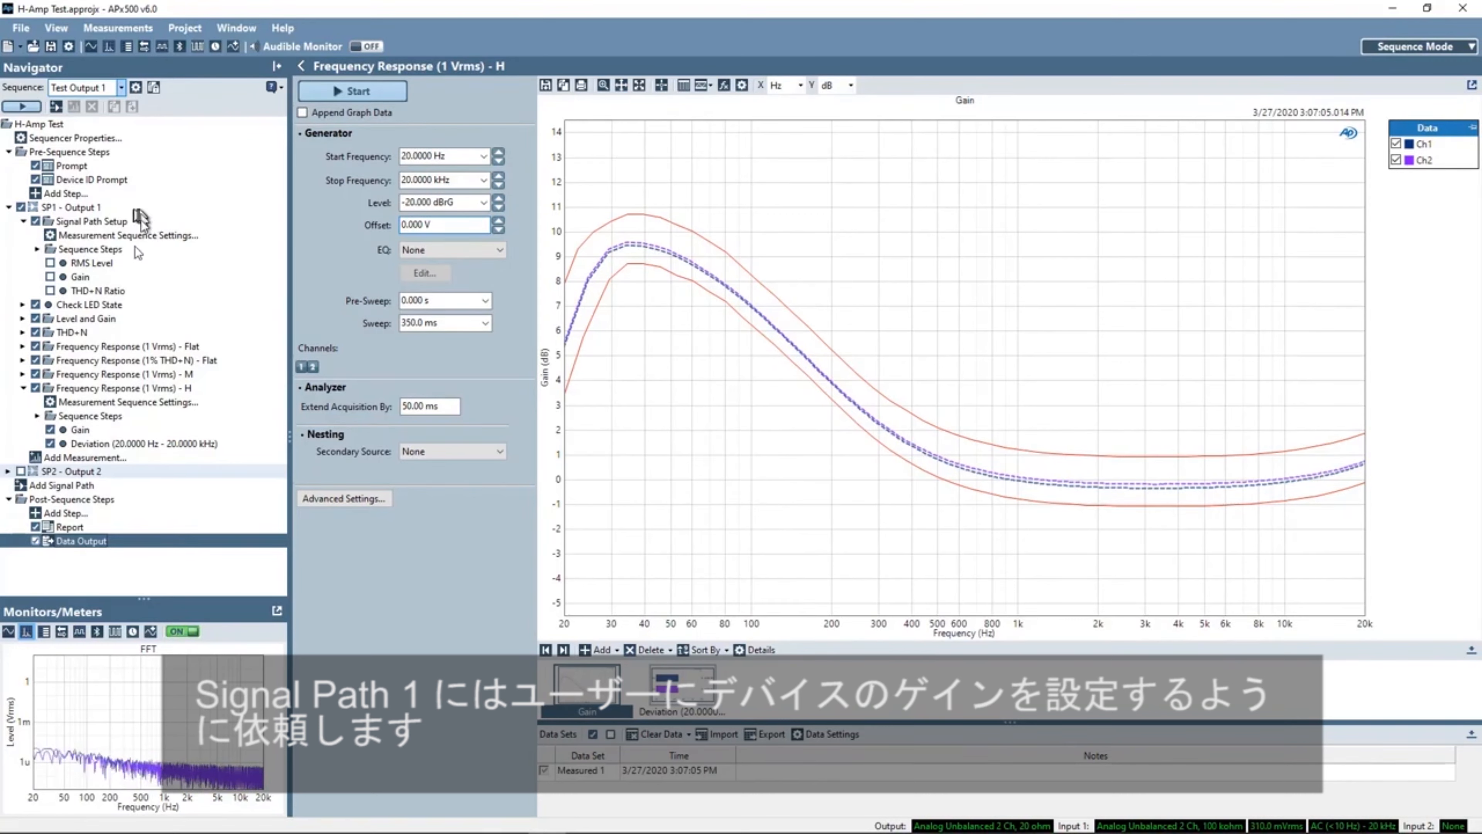
# - Expand the Signal Path Setup node of SP1 - Output 1 to show its sequence steps
pyautogui.click(23, 222)
pyautogui.click(23, 221)
pyautogui.click(36, 250)
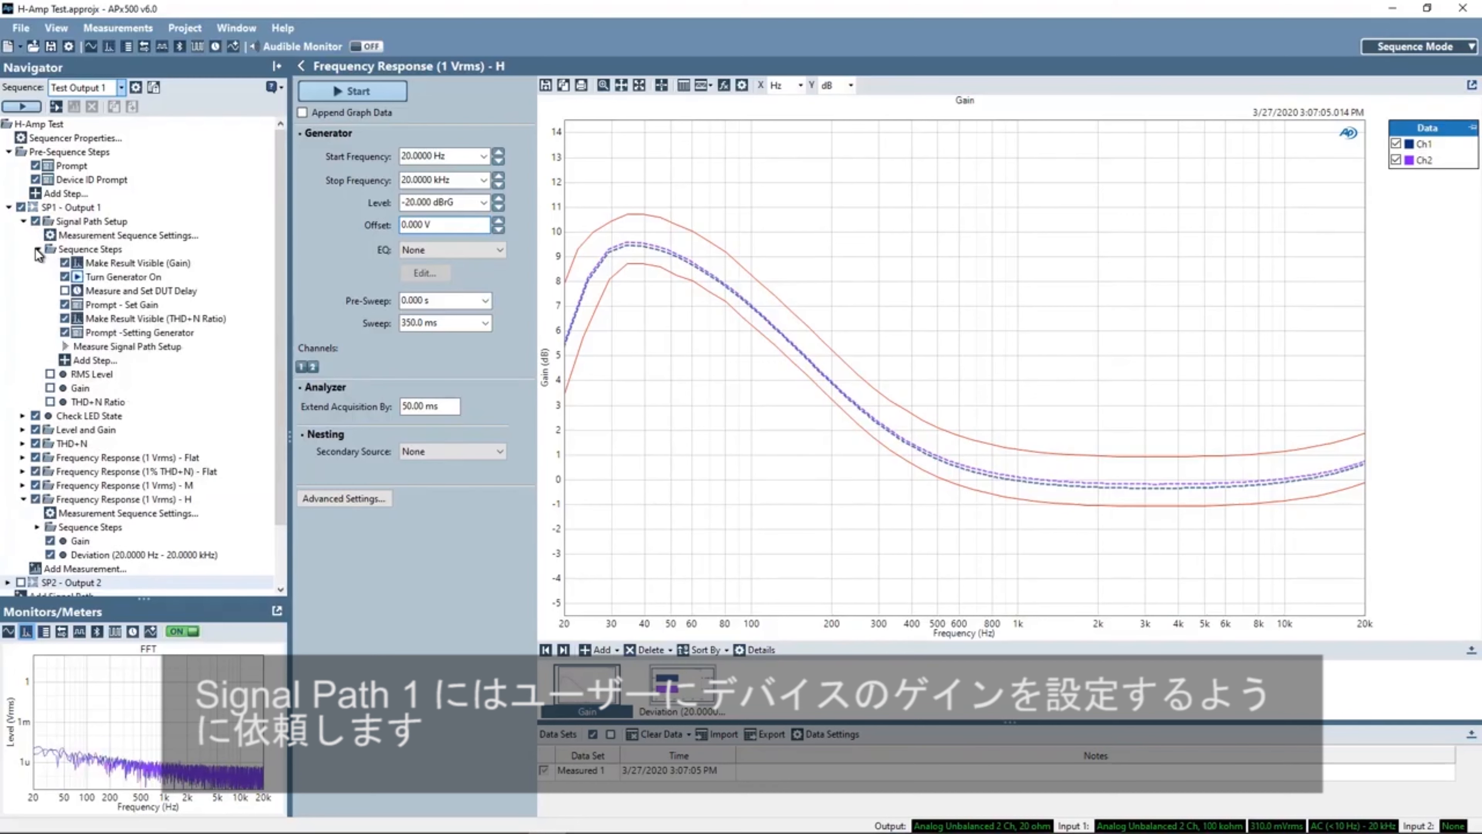
# - Open the Make Result Visible (Gain) step and review its step name and result options, then close it
pyautogui.click(115, 262)
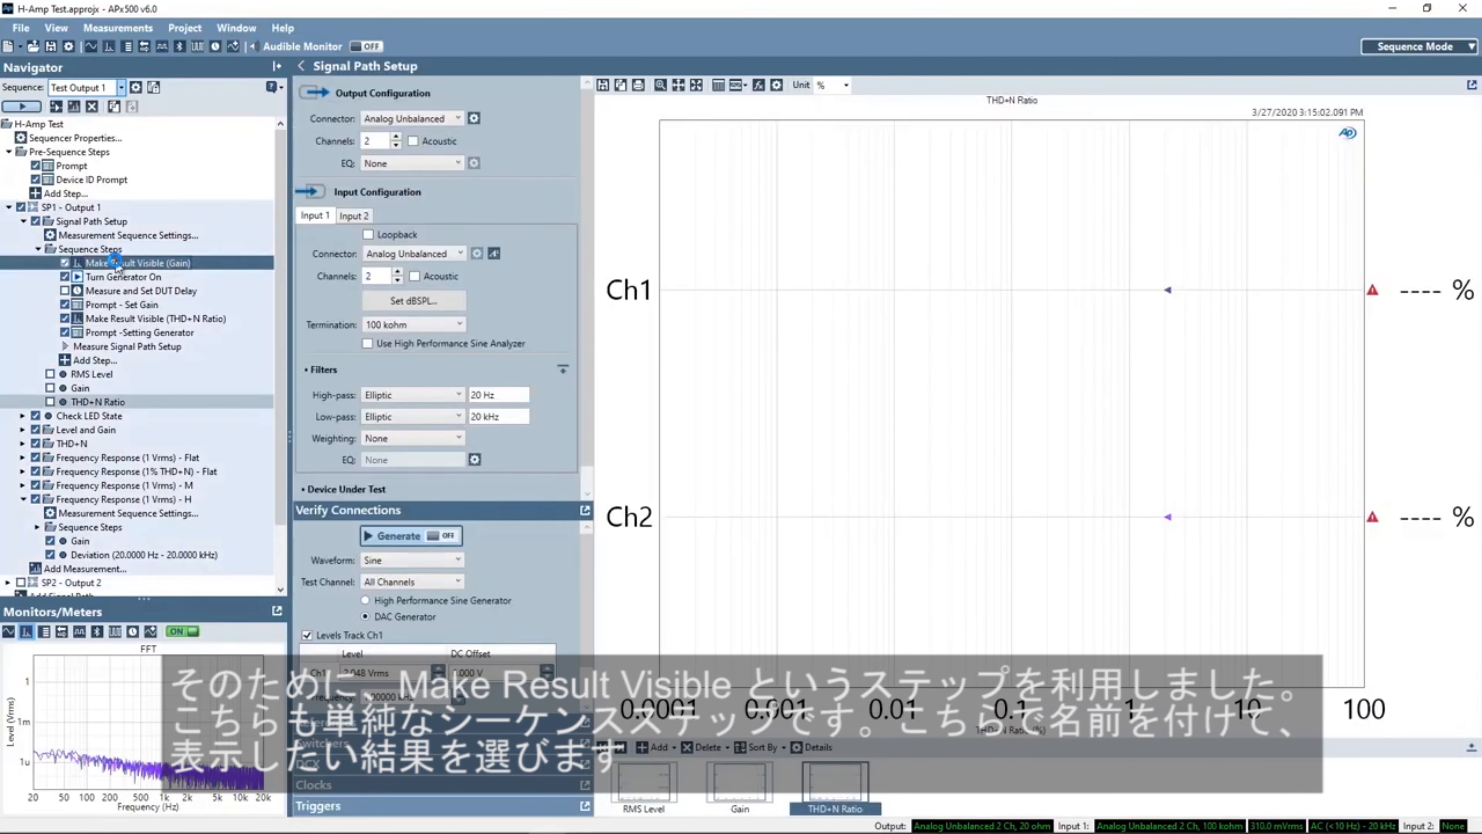
pyautogui.doubleClick(179, 264)
pyautogui.moveTo(520, 271); pyautogui.dragTo(476, 233)
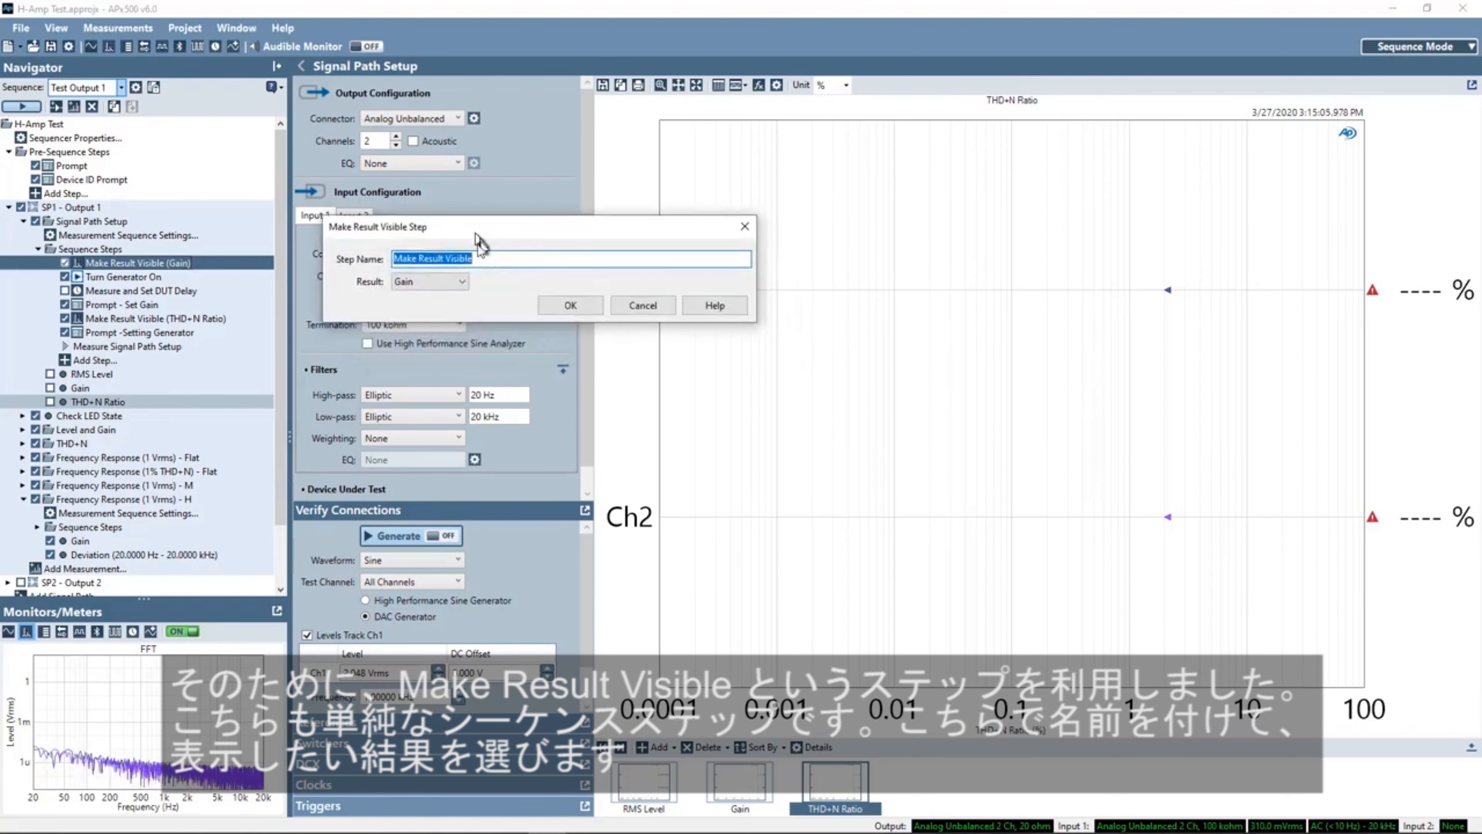
pyautogui.click(461, 282)
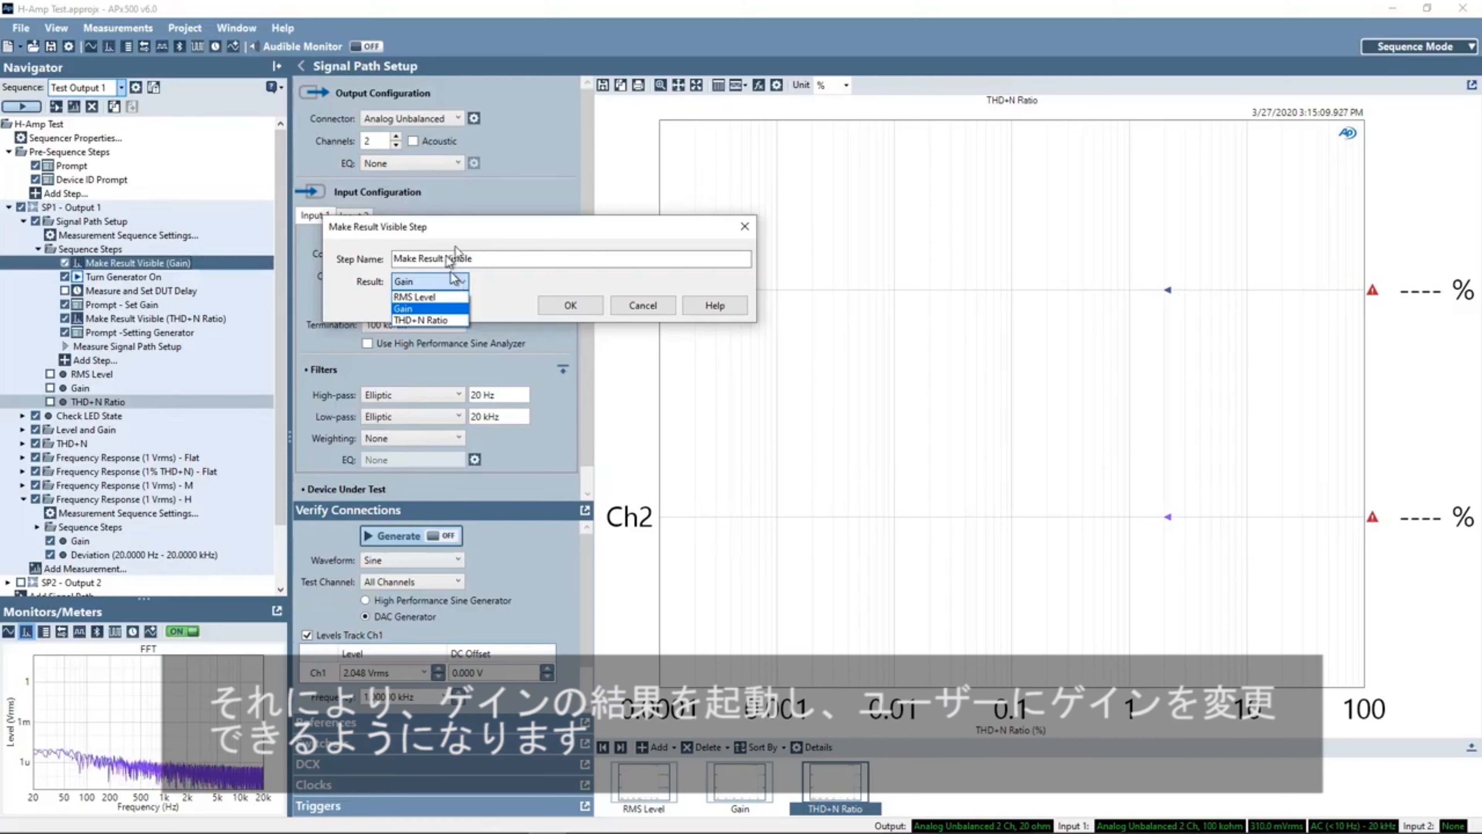
pyautogui.click(476, 234)
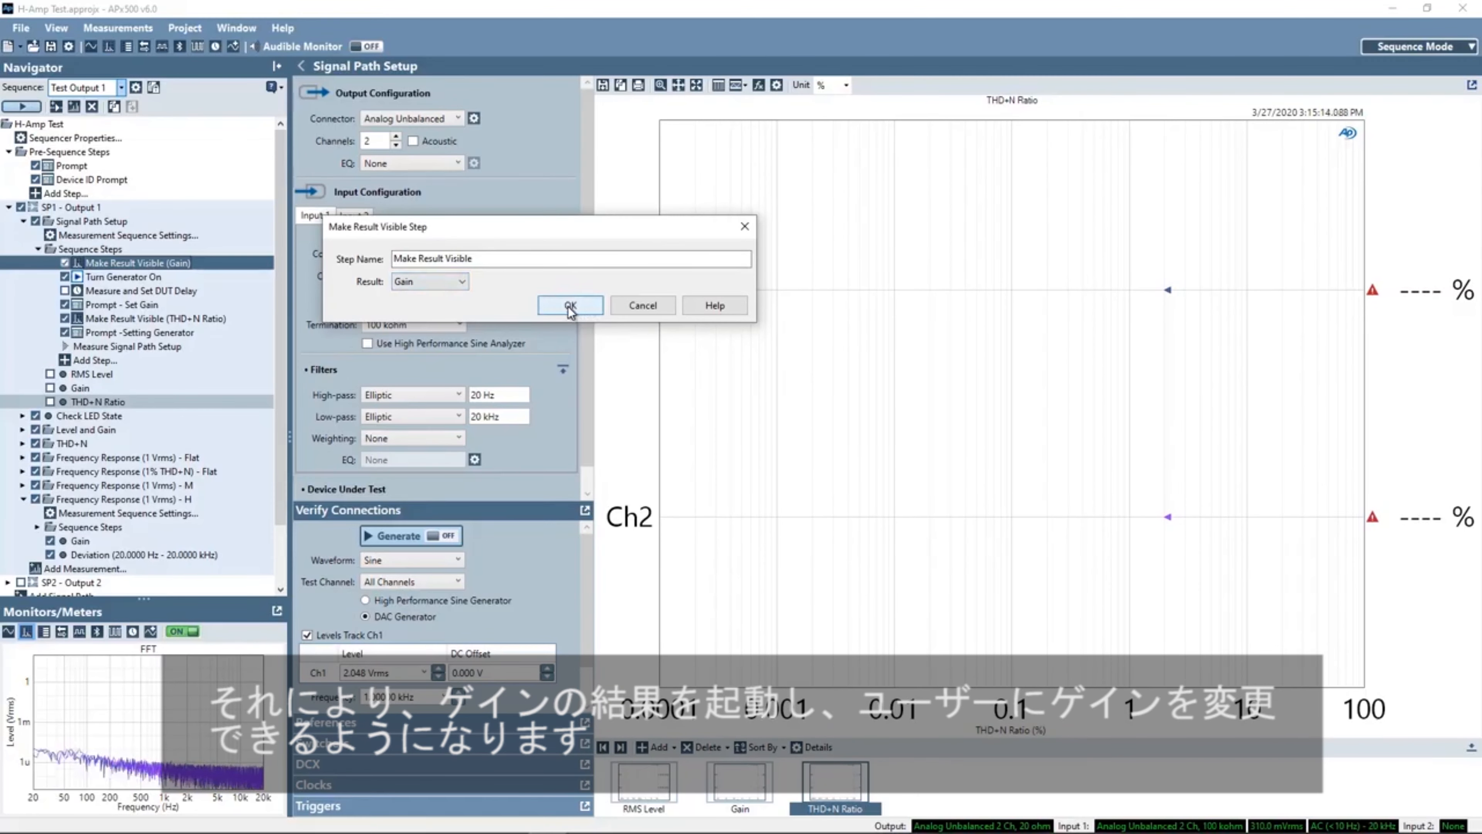
pyautogui.click(745, 227)
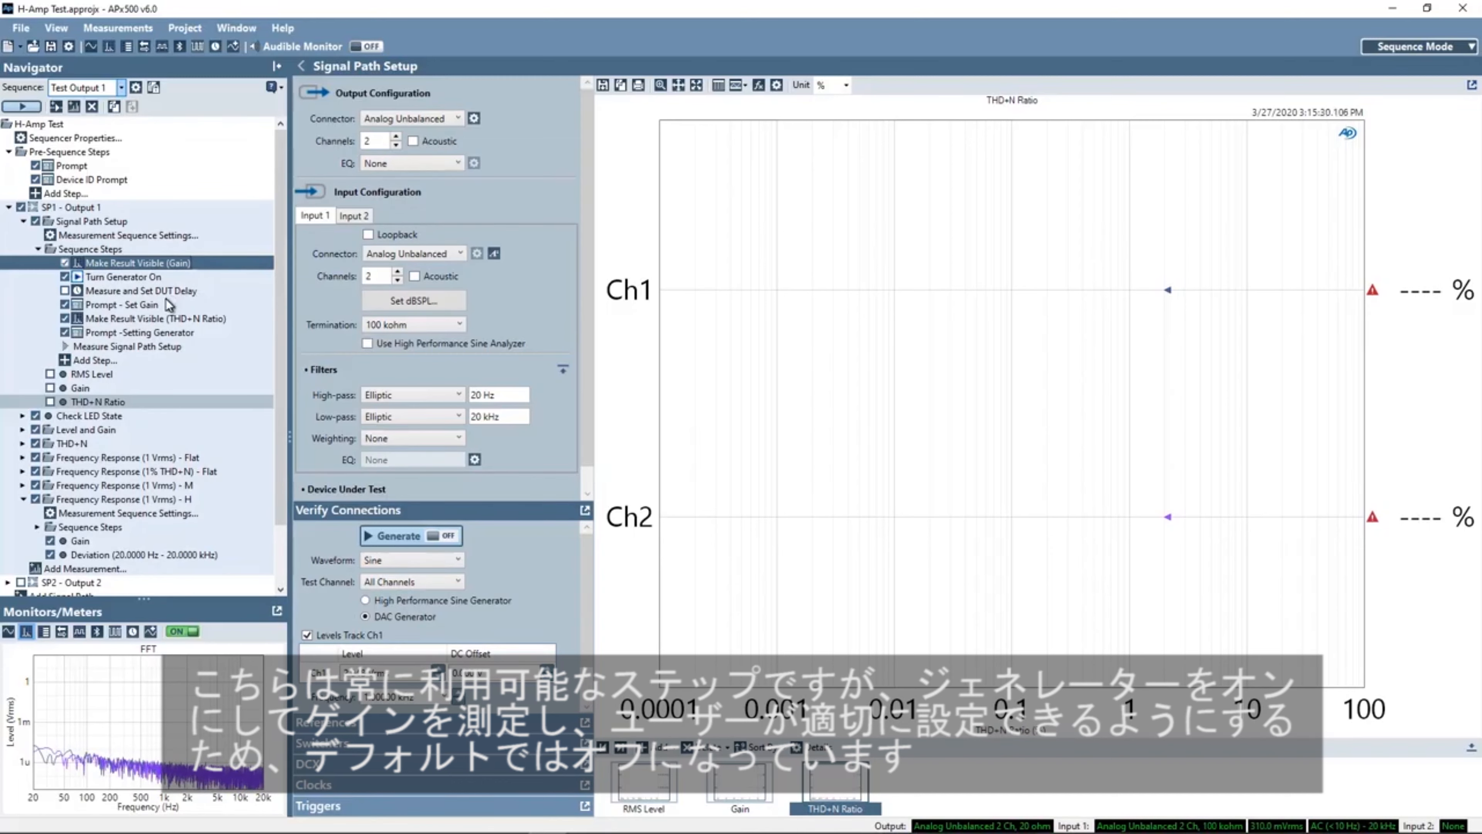
# - Open the Prompt - Set Gain step, preview the operator prompt, then close the step discarding changes
pyautogui.doubleClick(121, 305)
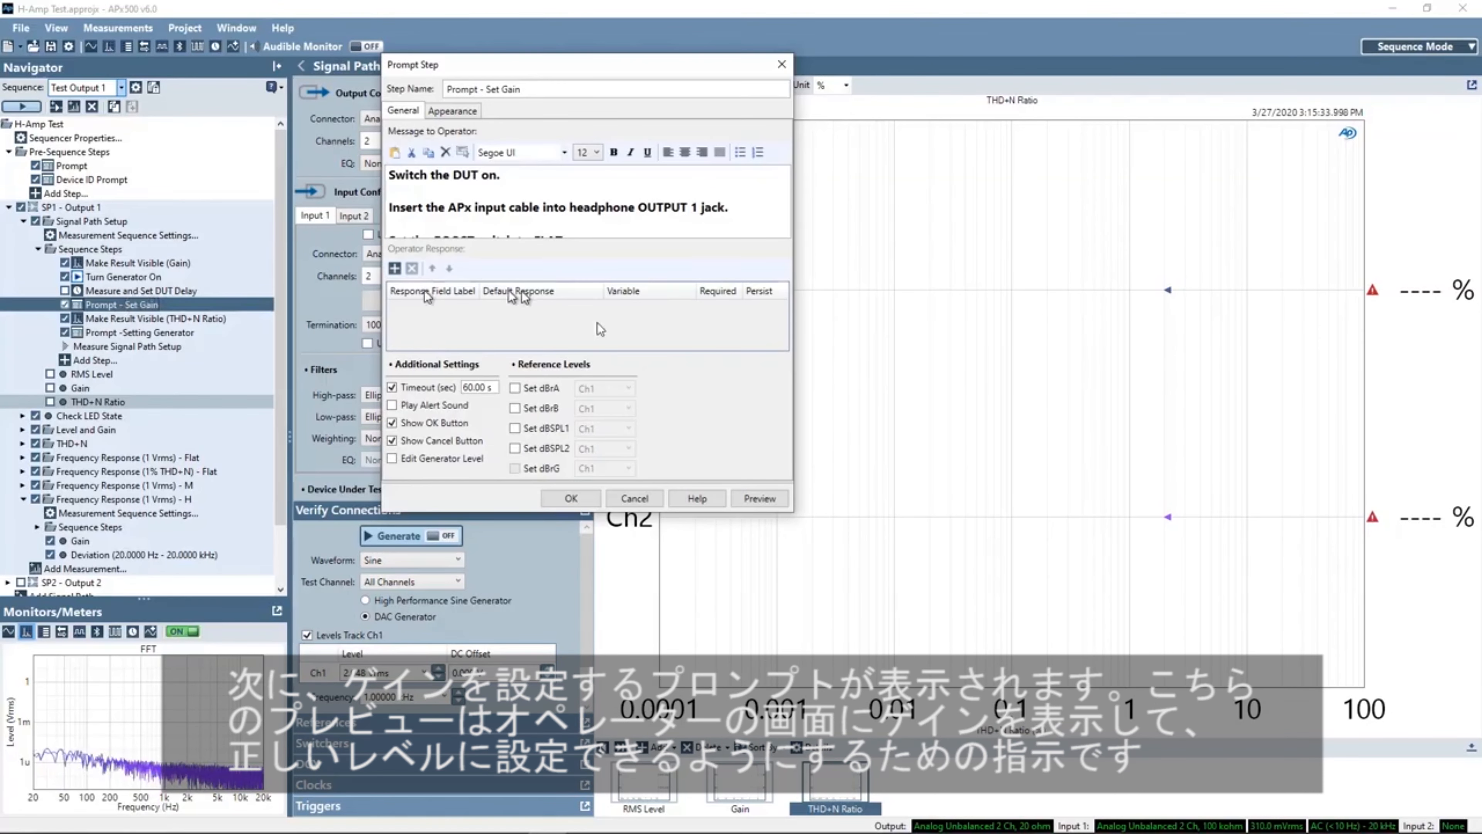
pyautogui.click(759, 498)
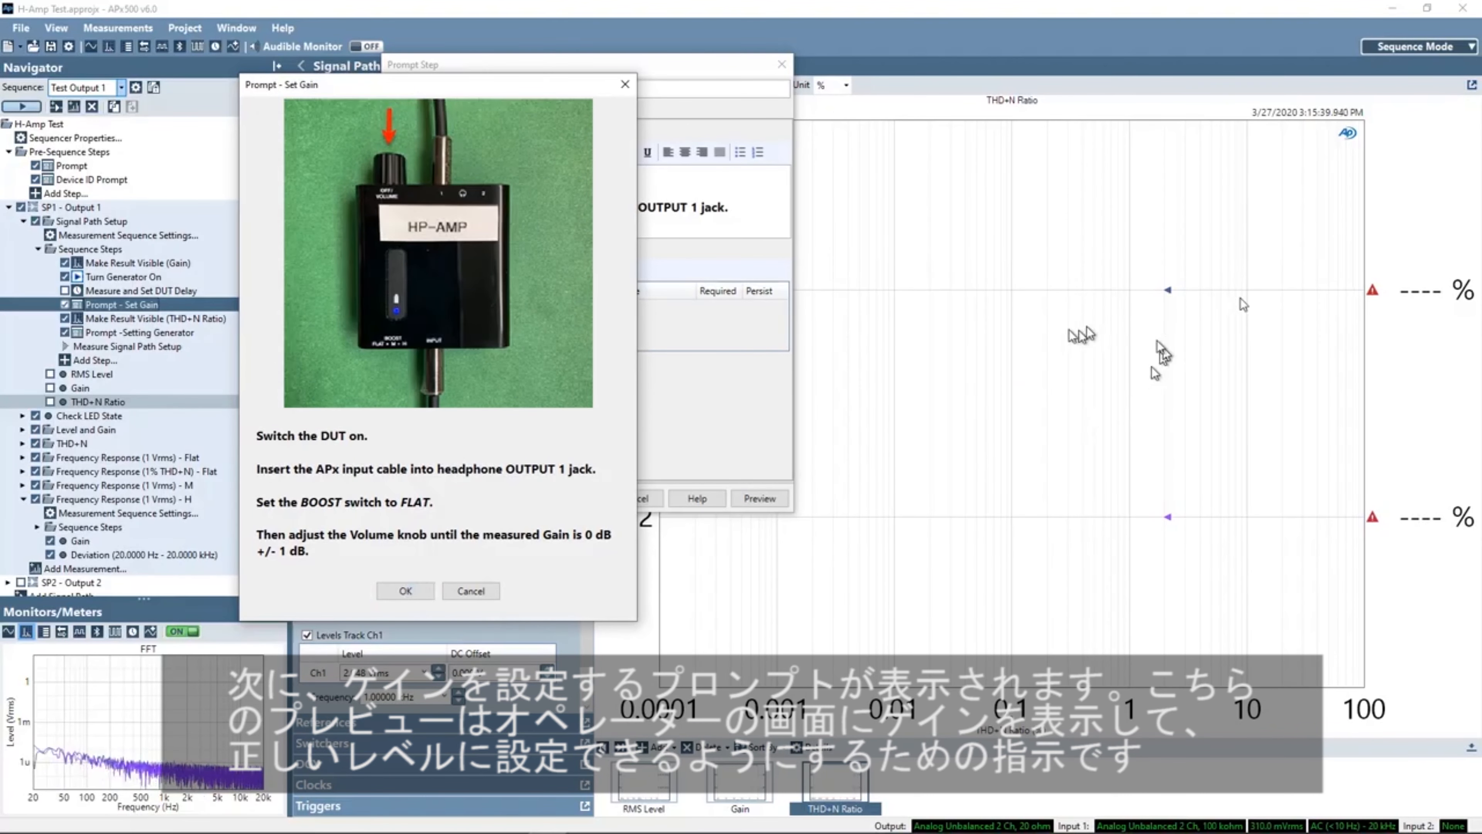
pyautogui.click(406, 590)
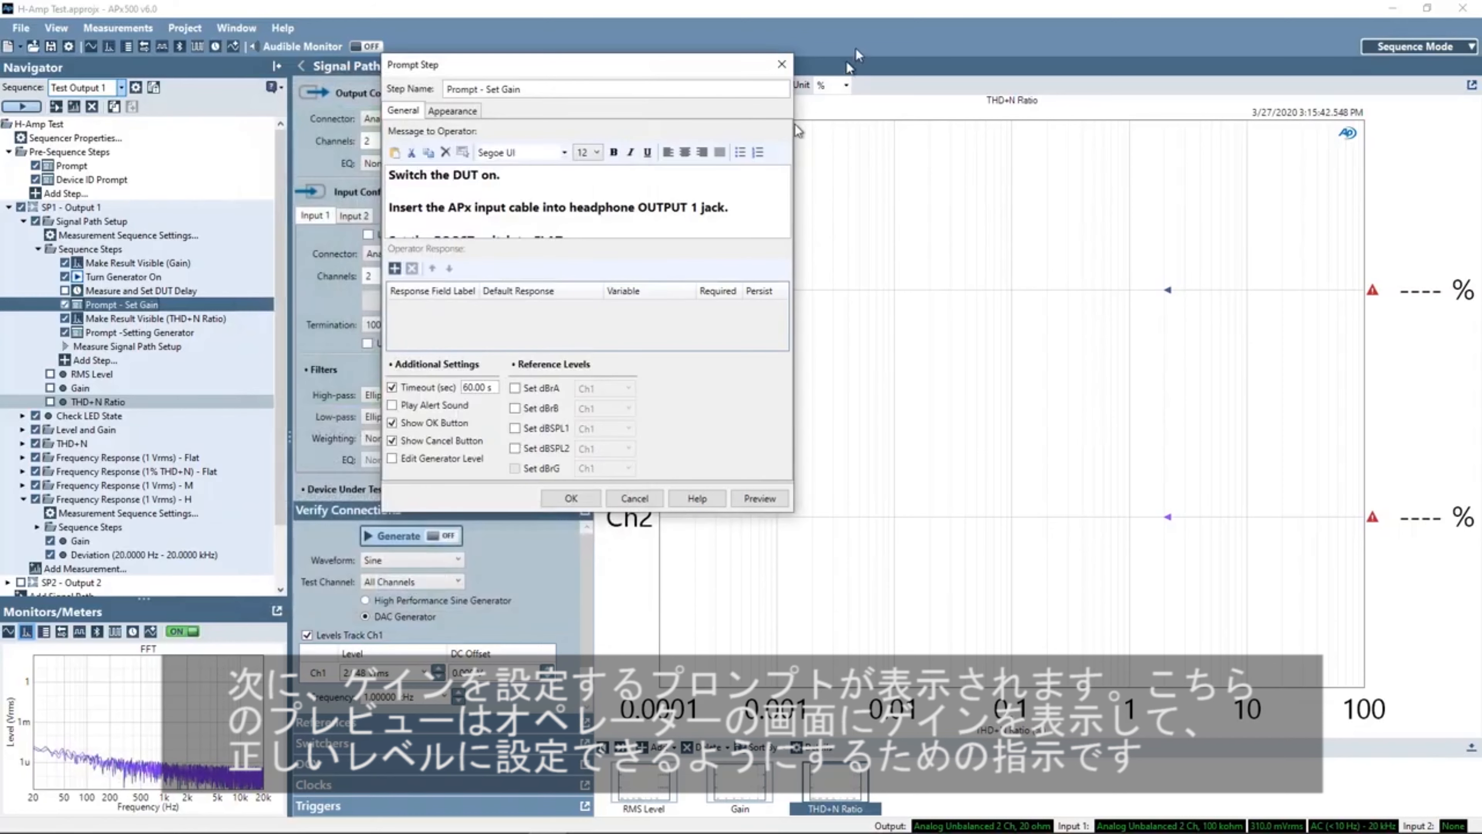
pyautogui.click(782, 63)
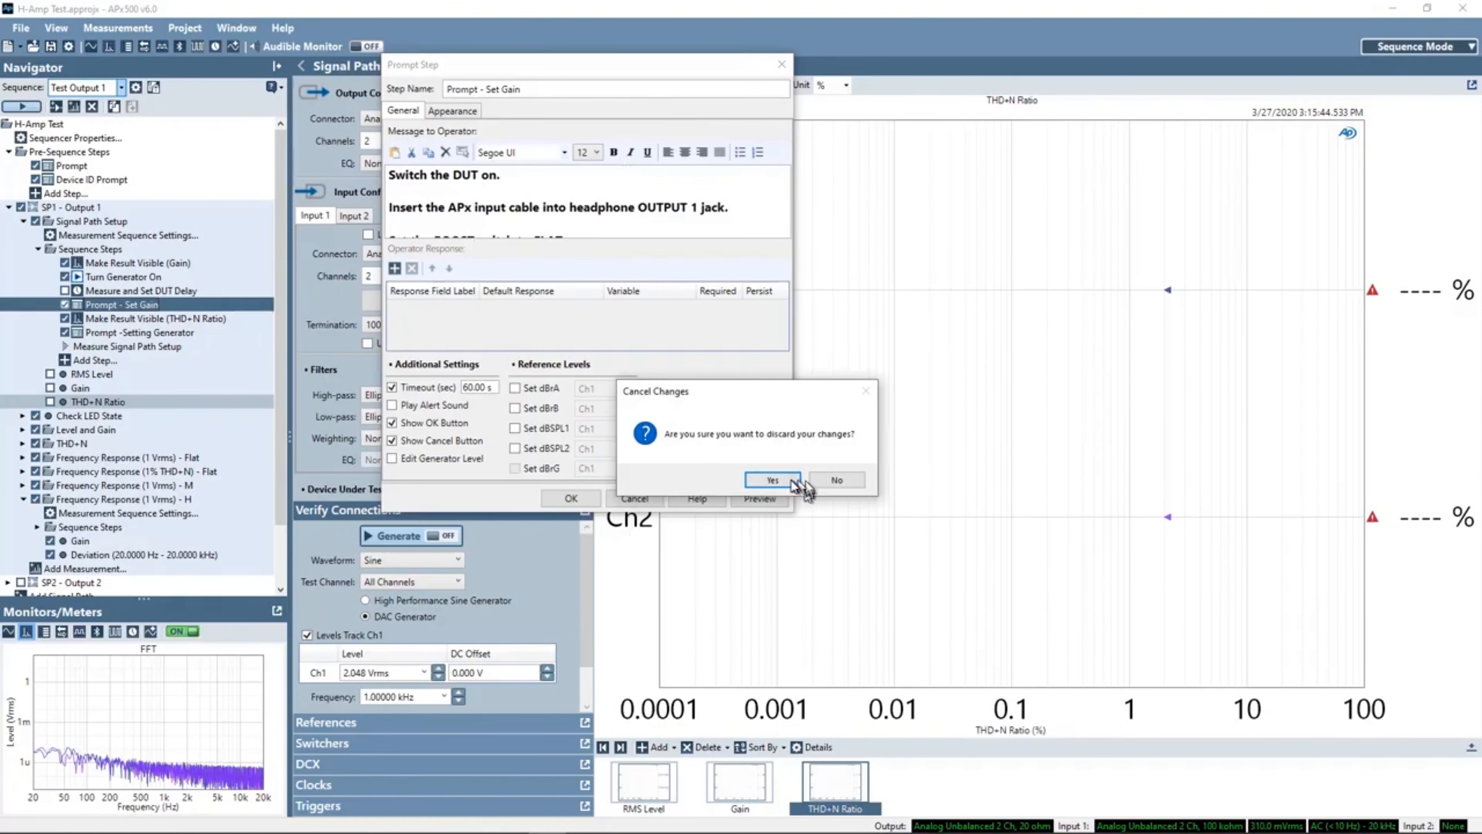
pyautogui.click(781, 482)
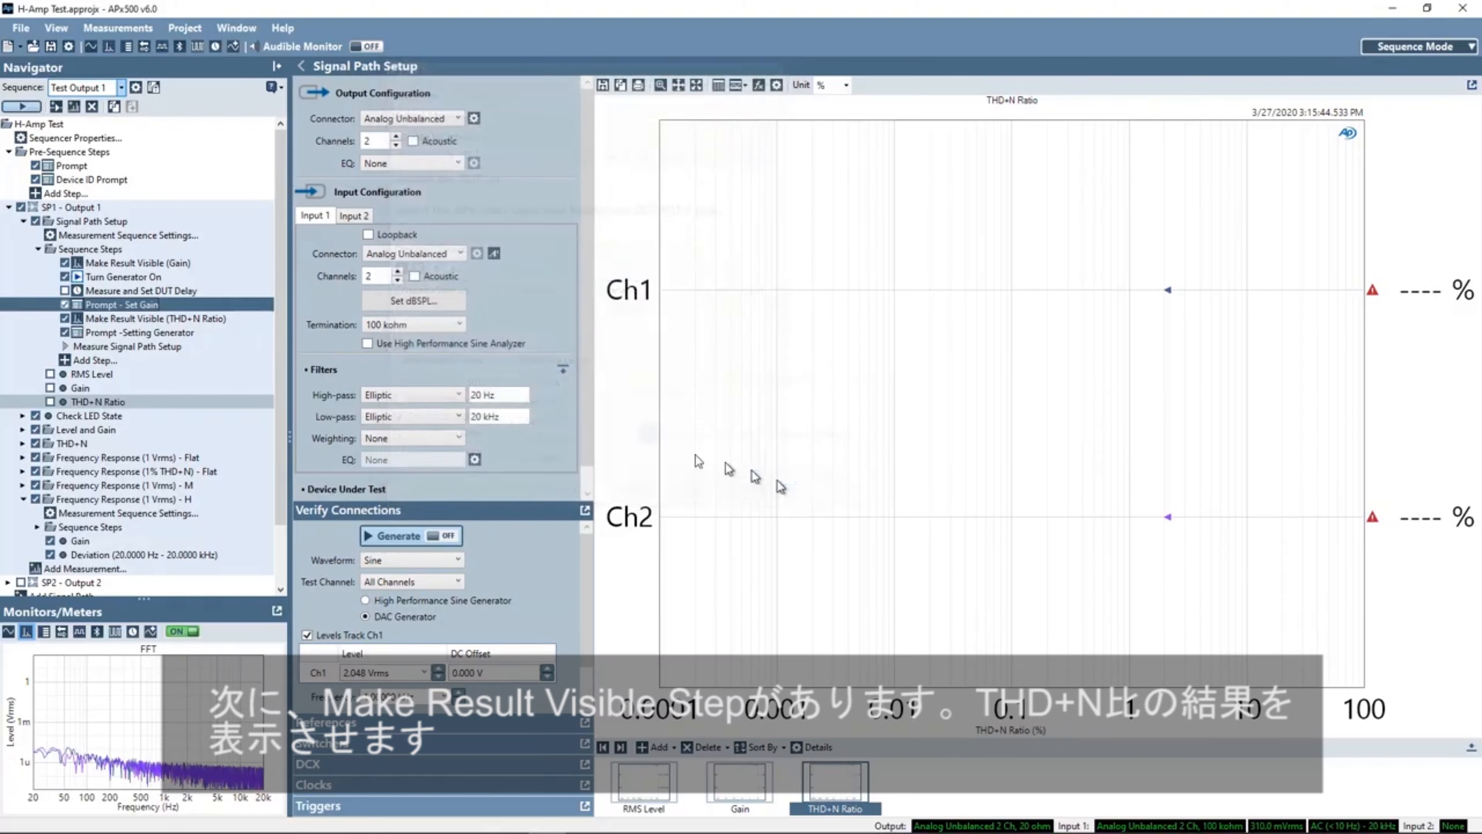
# - Inspect the Make Result Visible (THD+N Ratio) step and the Prompt -Setting Generator step settings
pyautogui.doubleClick(135, 319)
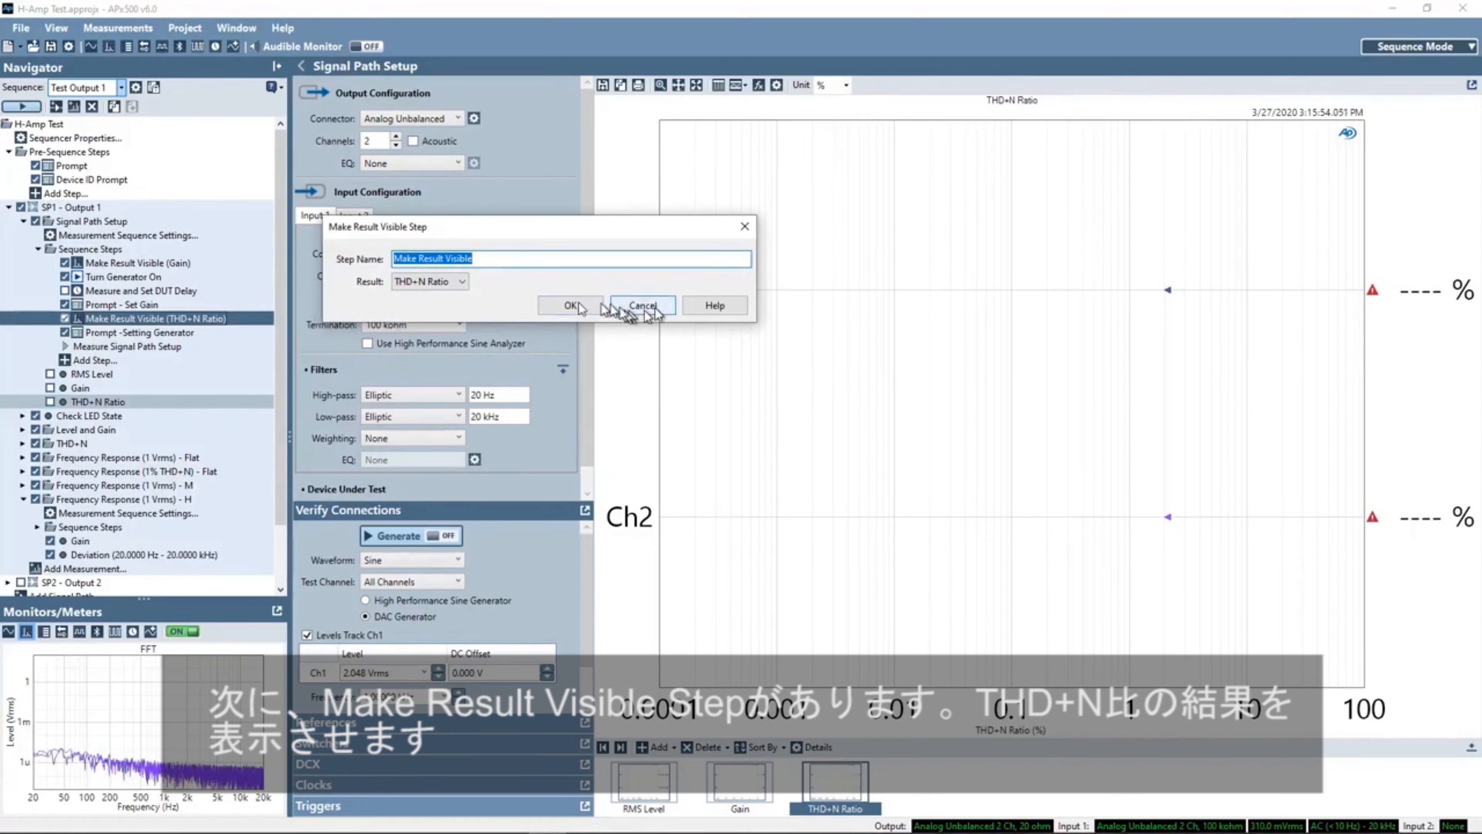
pyautogui.click(740, 226)
pyautogui.click(152, 334)
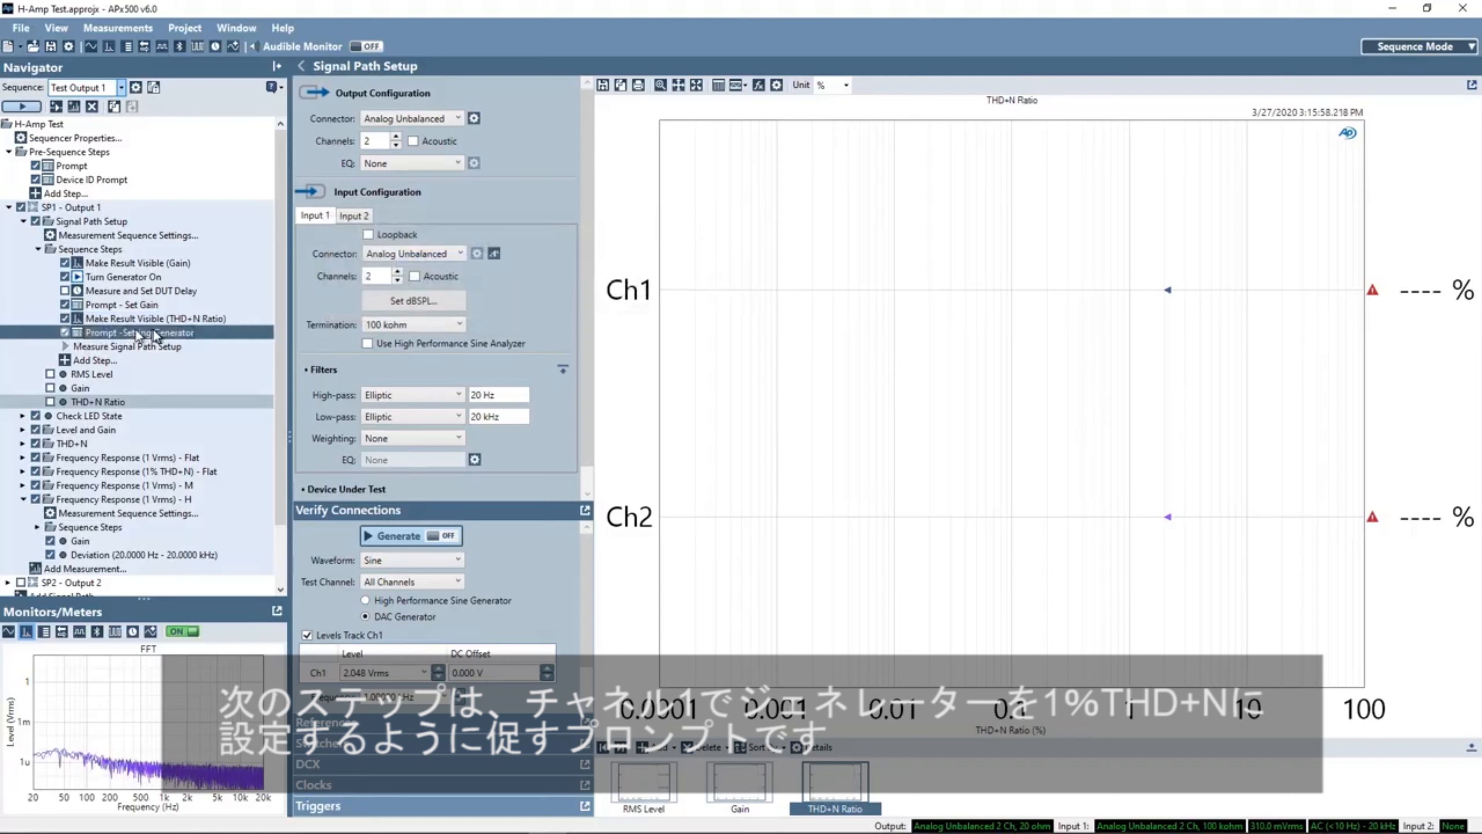
pyautogui.doubleClick(153, 333)
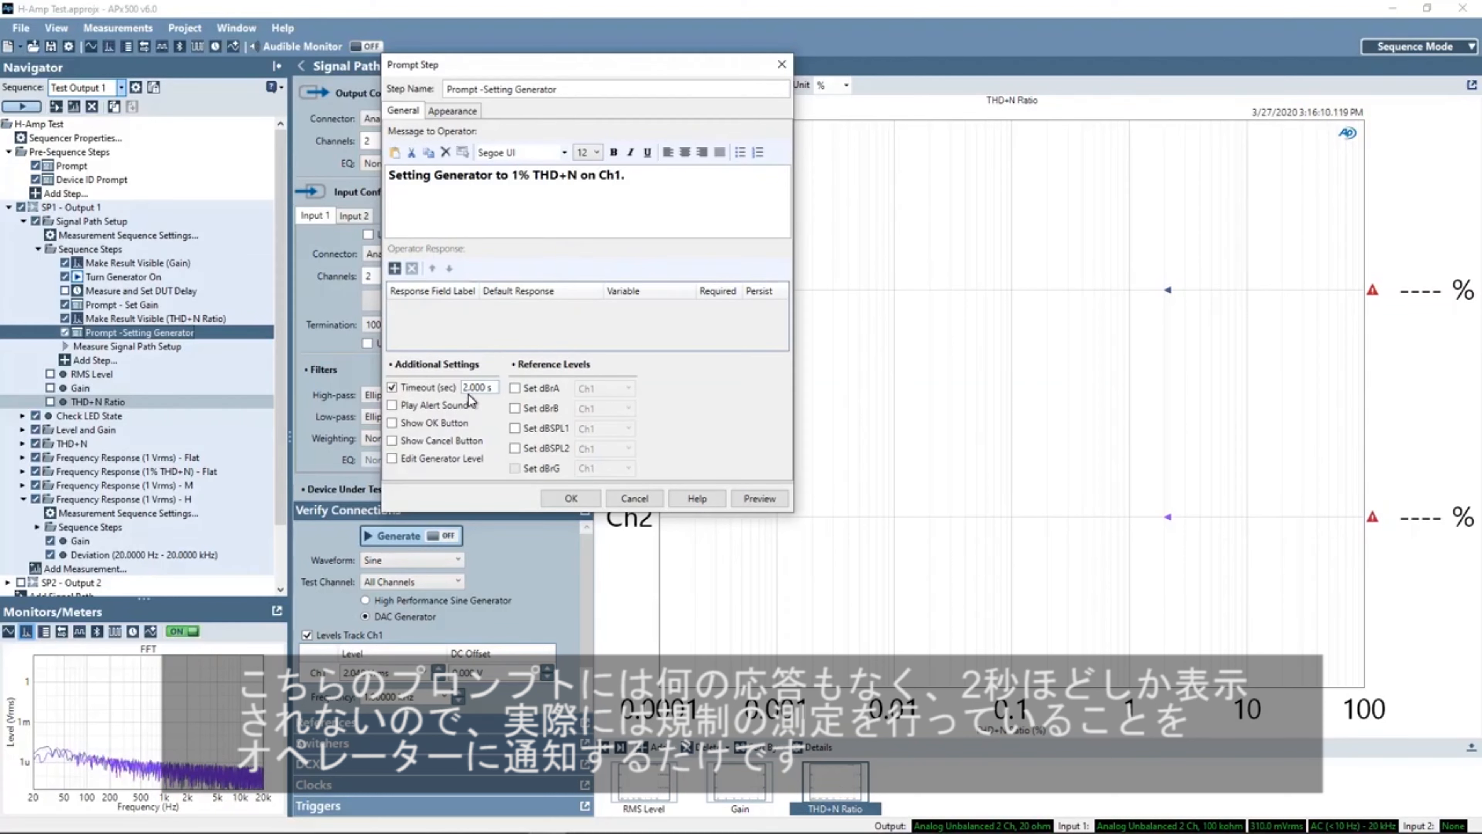
pyautogui.click(573, 499)
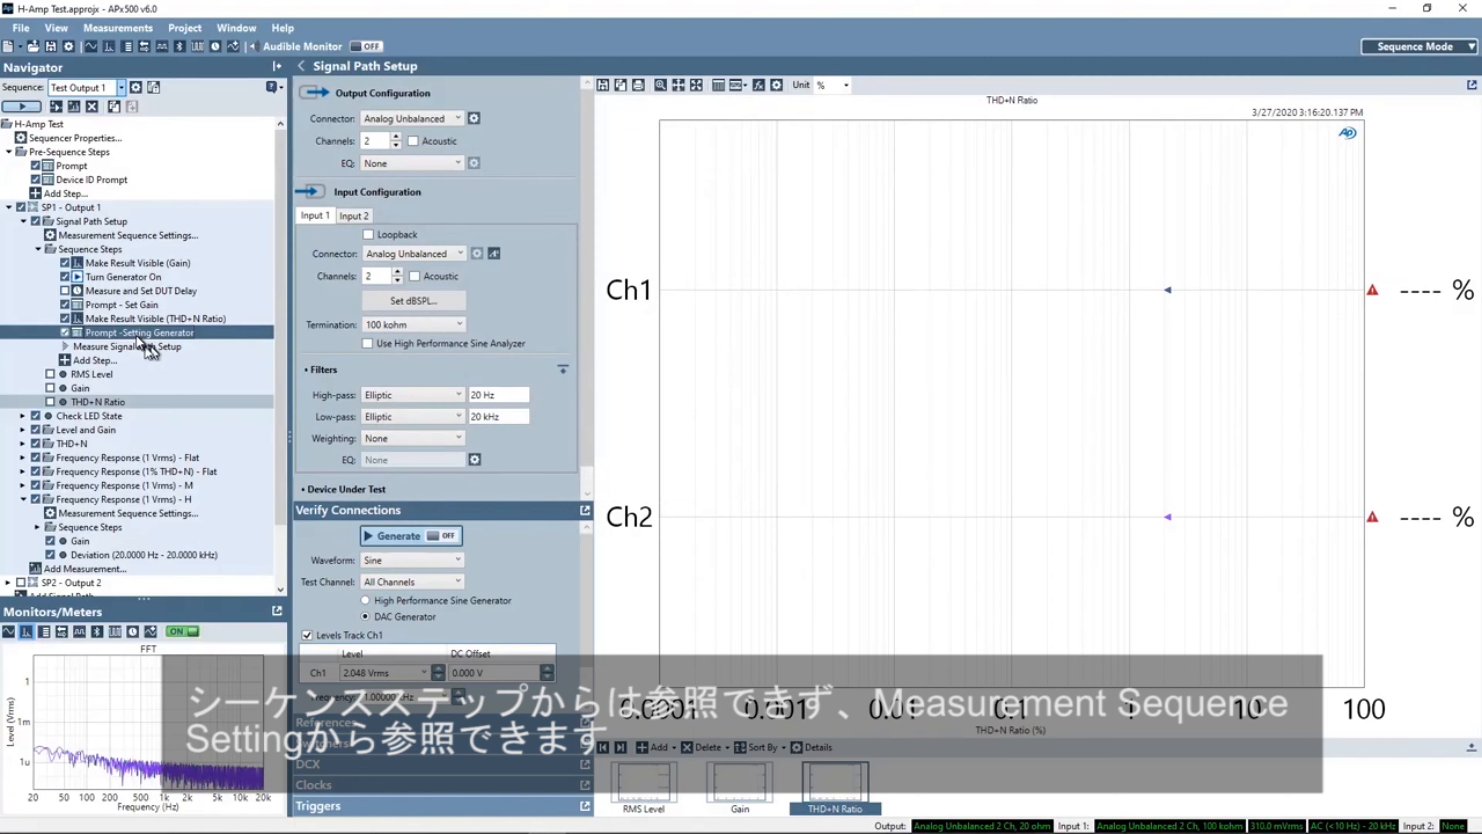
# - Open the Signal Path Setup measurement sequence settings to review Auto Set Generator Level and failure action, then close them
pyautogui.click(138, 236)
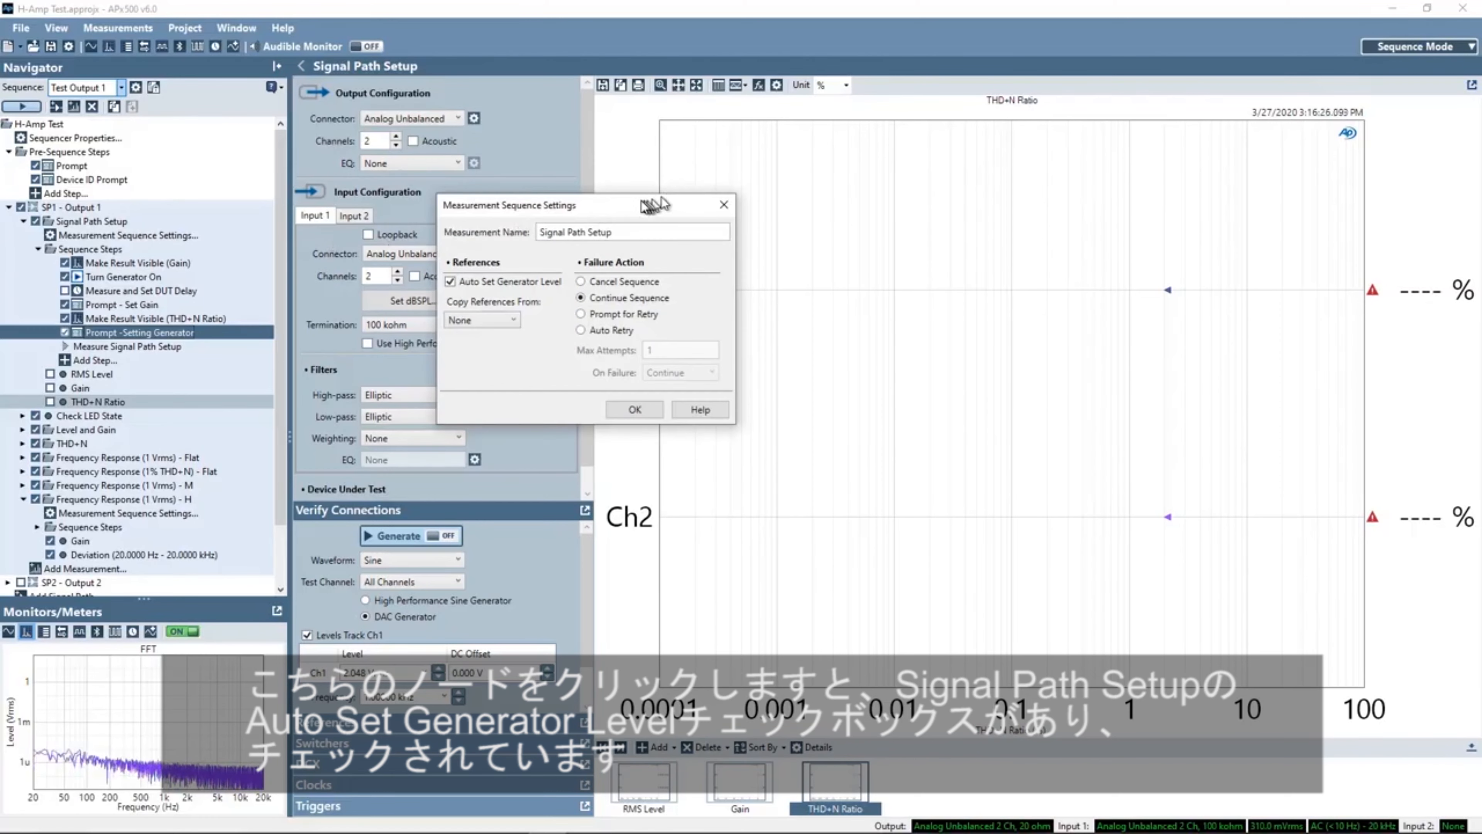
pyautogui.moveTo(624, 192); pyautogui.dragTo(516, 164)
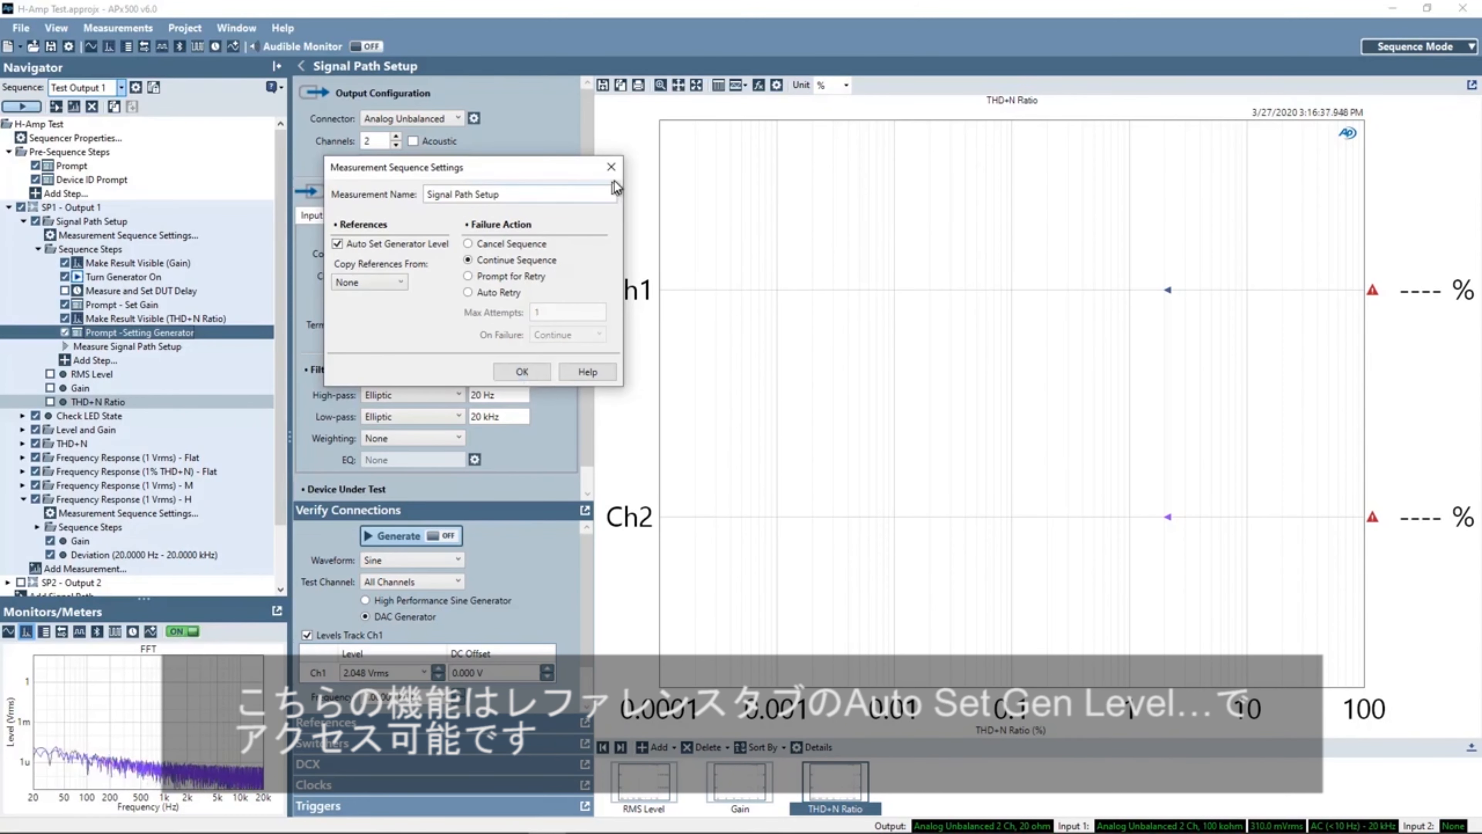
pyautogui.click(611, 167)
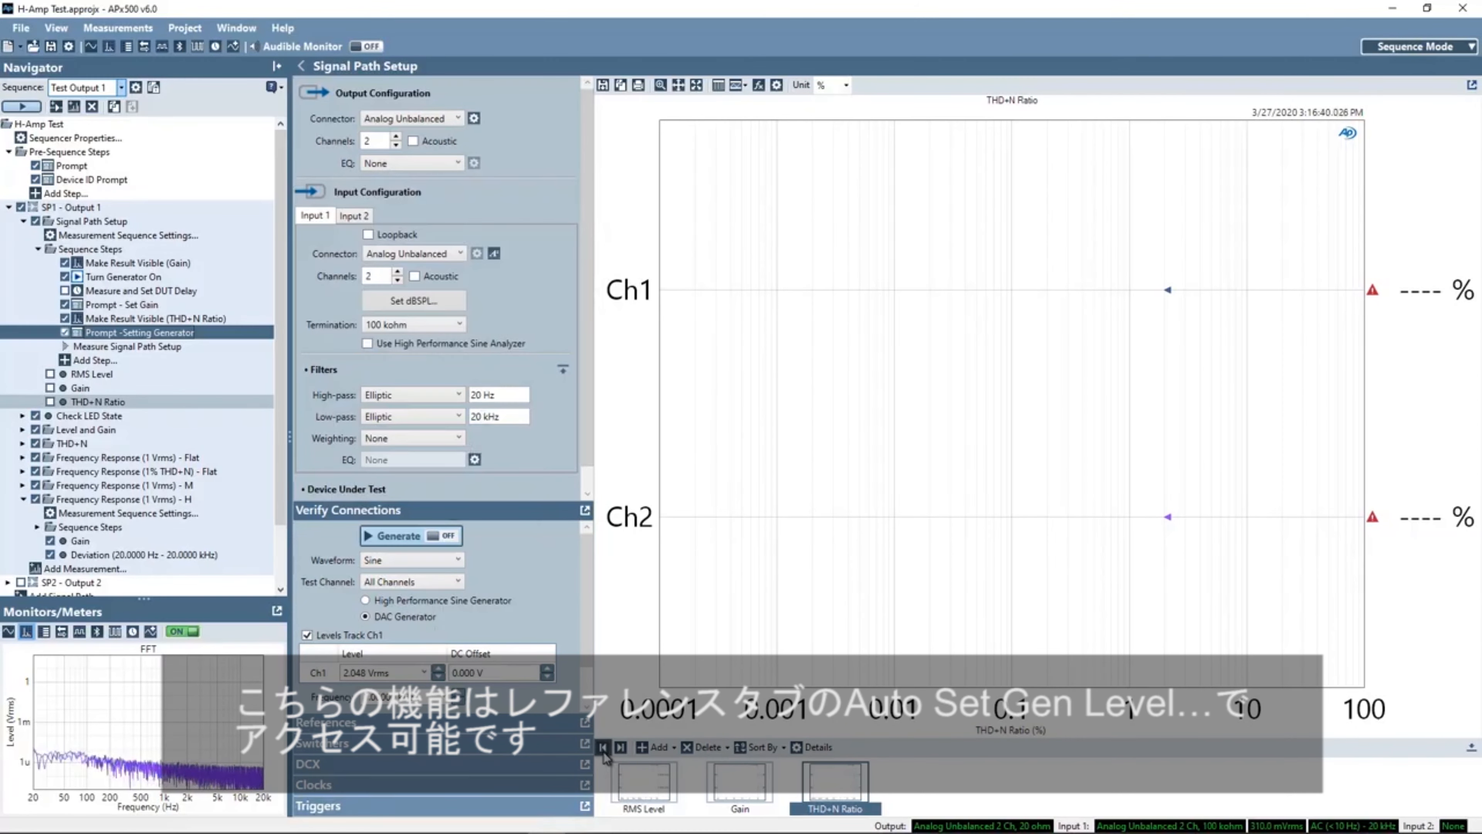
# - Open the References panel and its Auto Gen Level dialog to review the generator-level settings, then close both
pyautogui.click(586, 725)
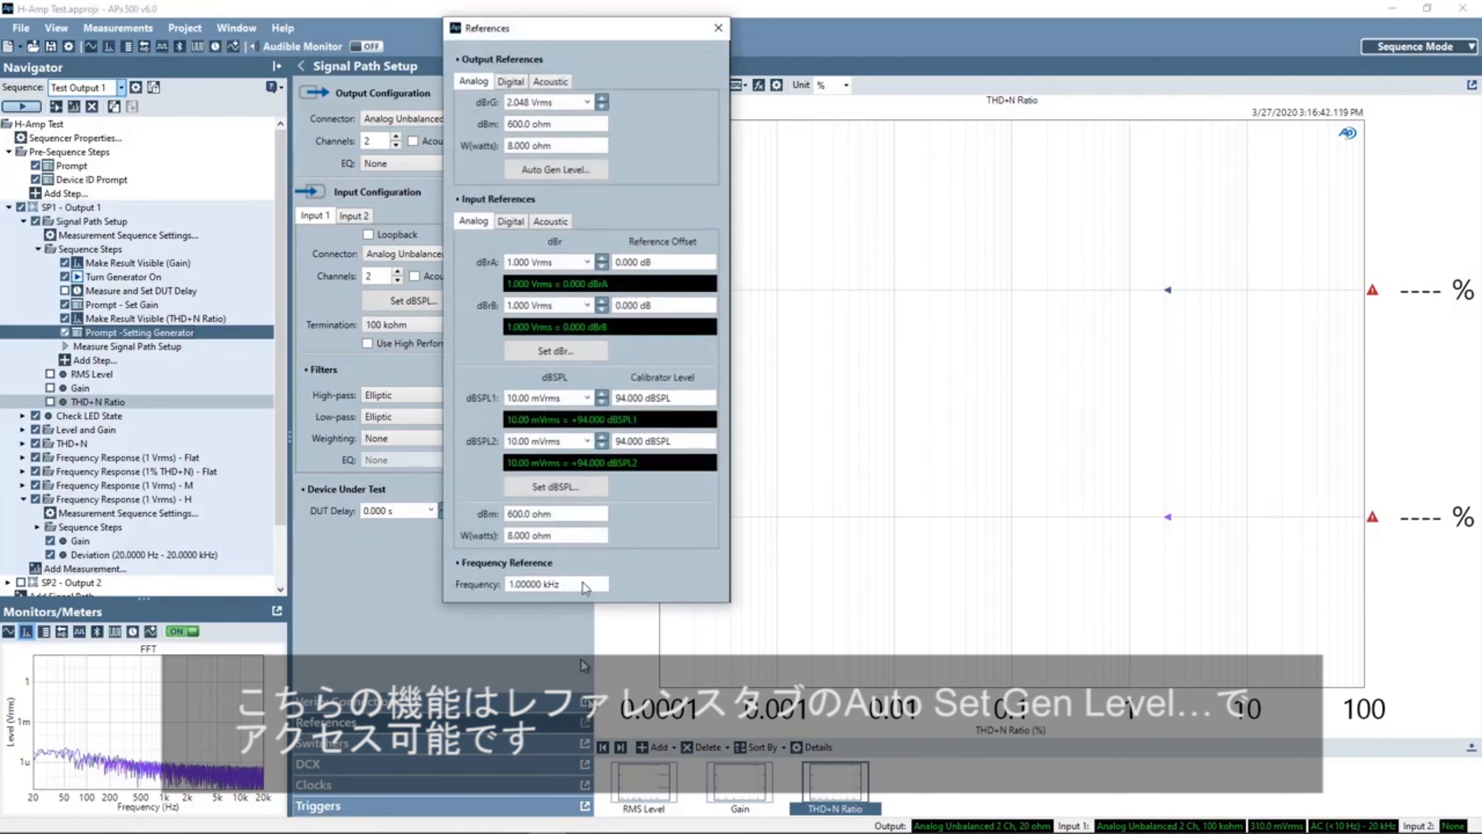
pyautogui.moveTo(779, 97); pyautogui.dragTo(506, 53)
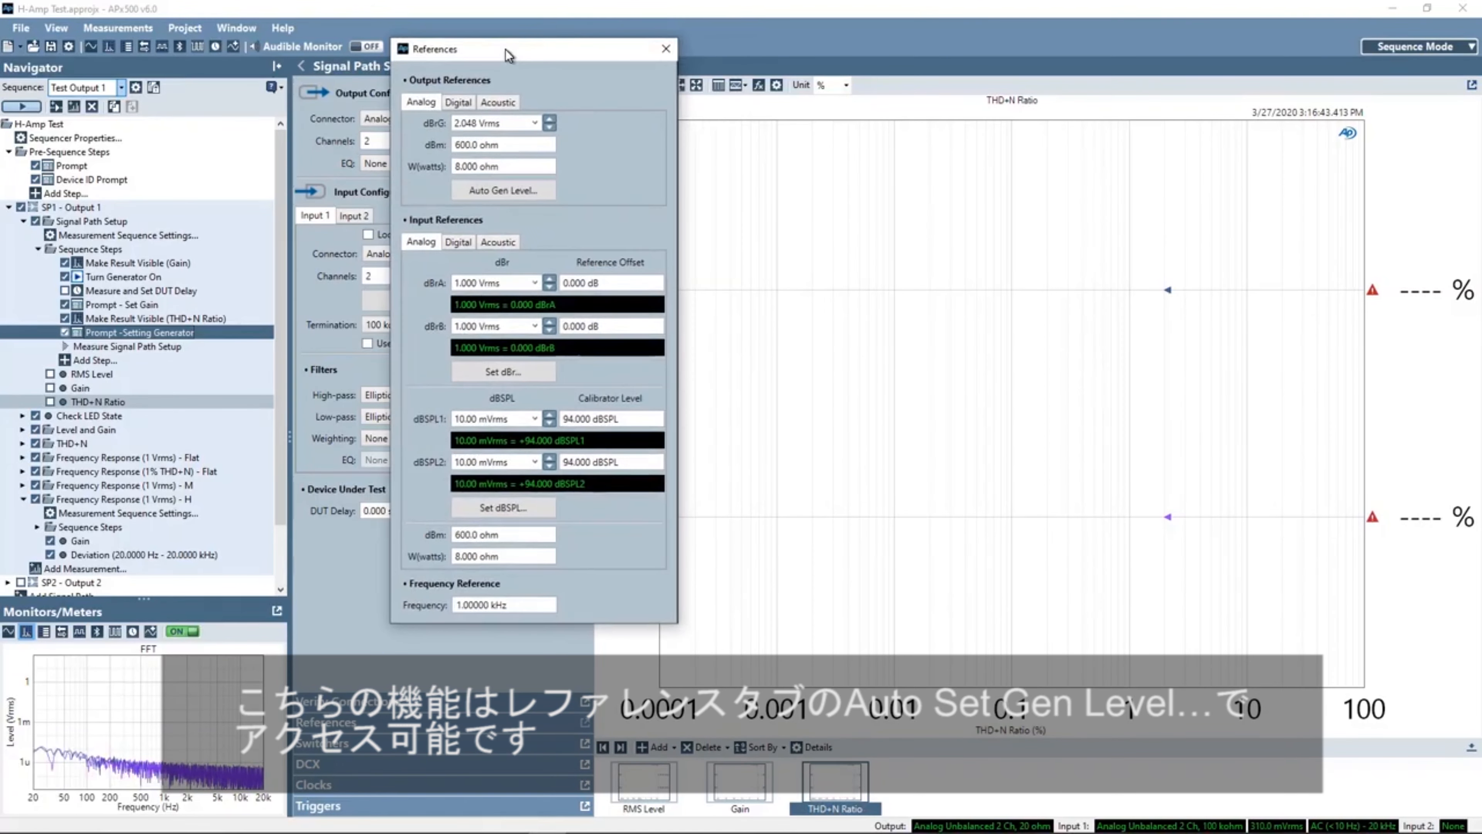
pyautogui.click(501, 192)
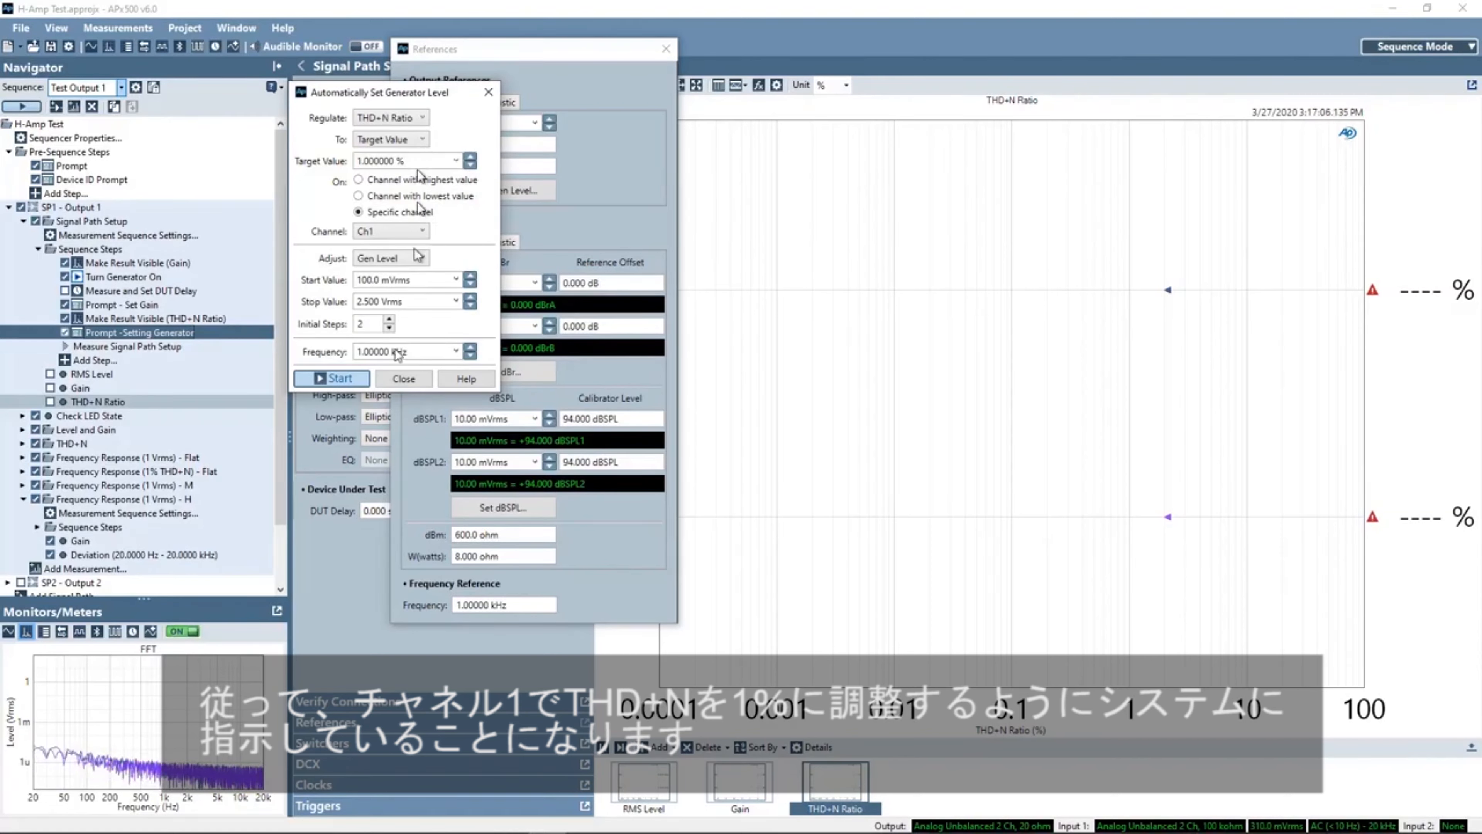
pyautogui.click(404, 379)
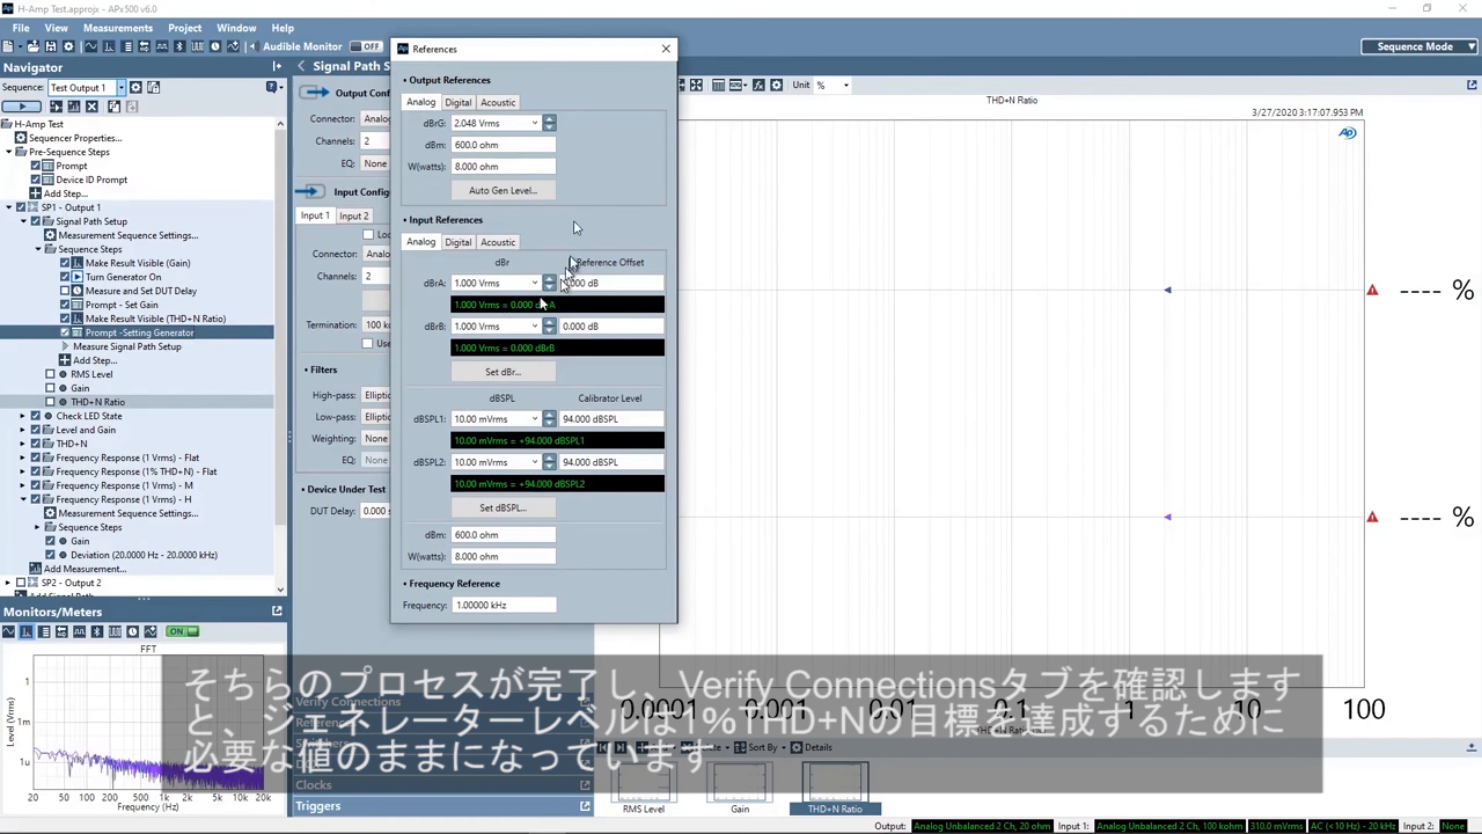
pyautogui.click(663, 49)
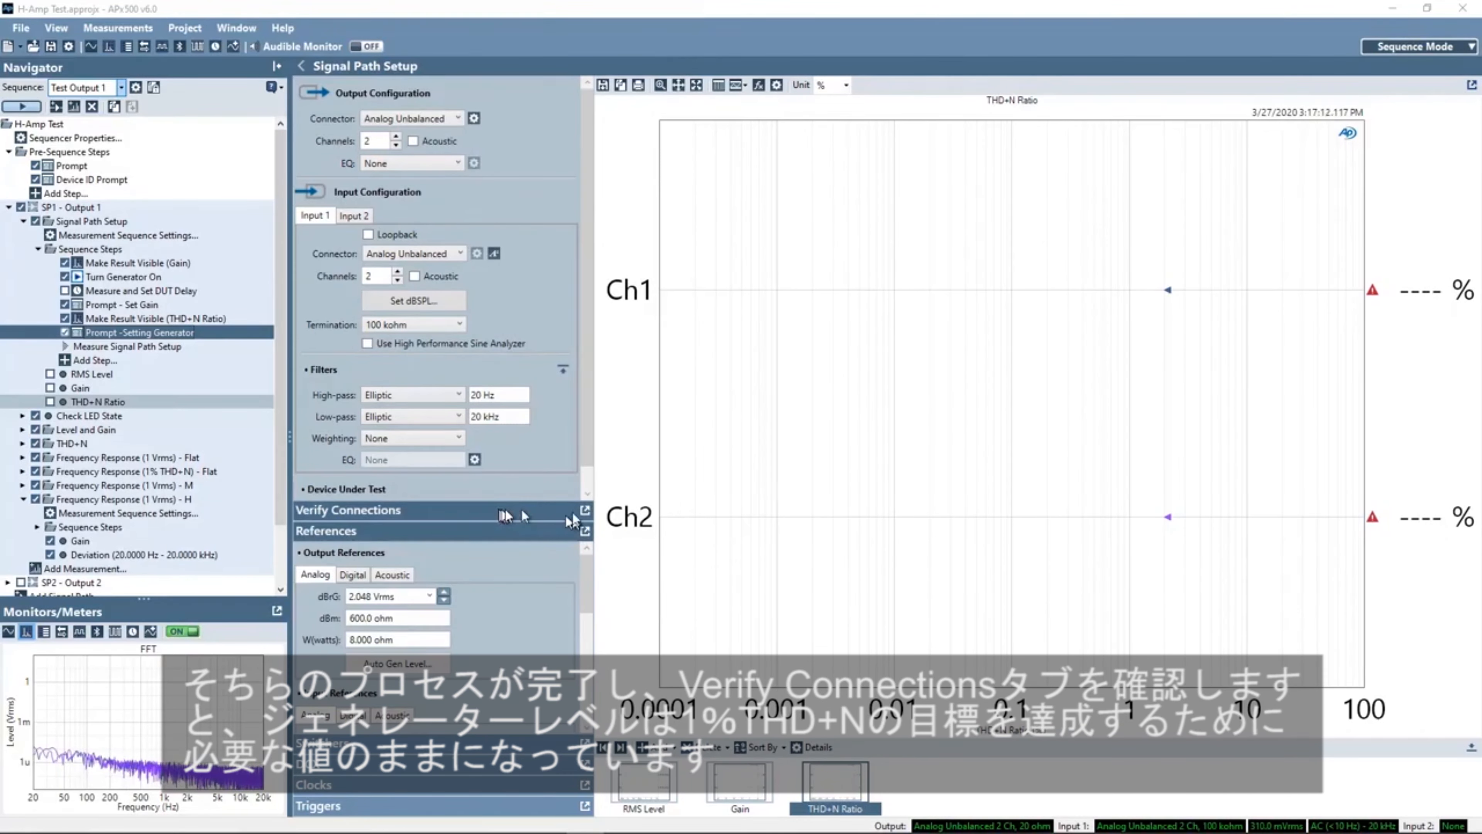
# - In Verify Connections, switch the Ch1 generator level unit to 0.000 dBrG, then close the panel
pyautogui.click(585, 511)
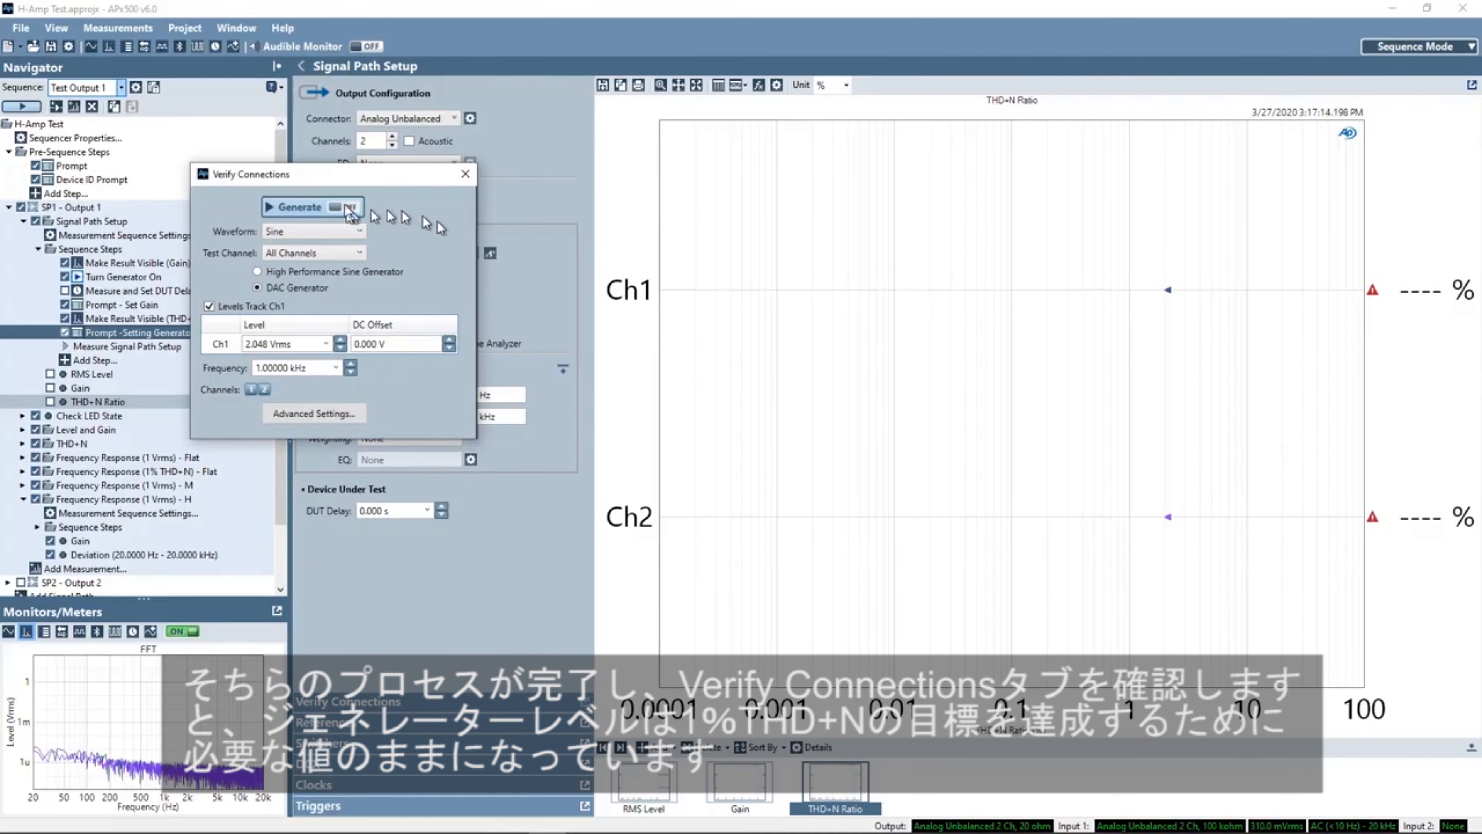
pyautogui.moveTo(341, 172); pyautogui.dragTo(417, 132)
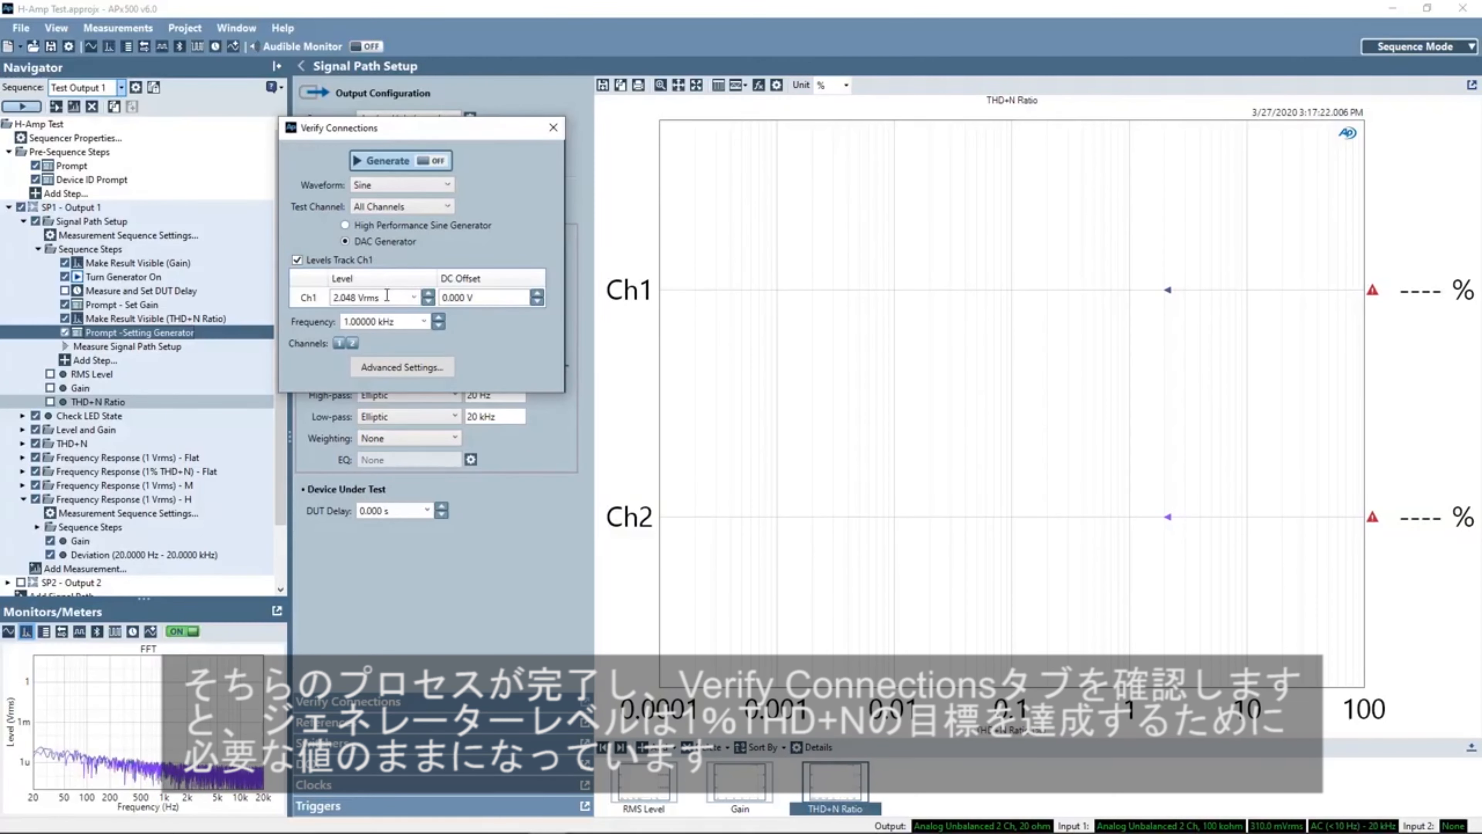
pyautogui.click(415, 298)
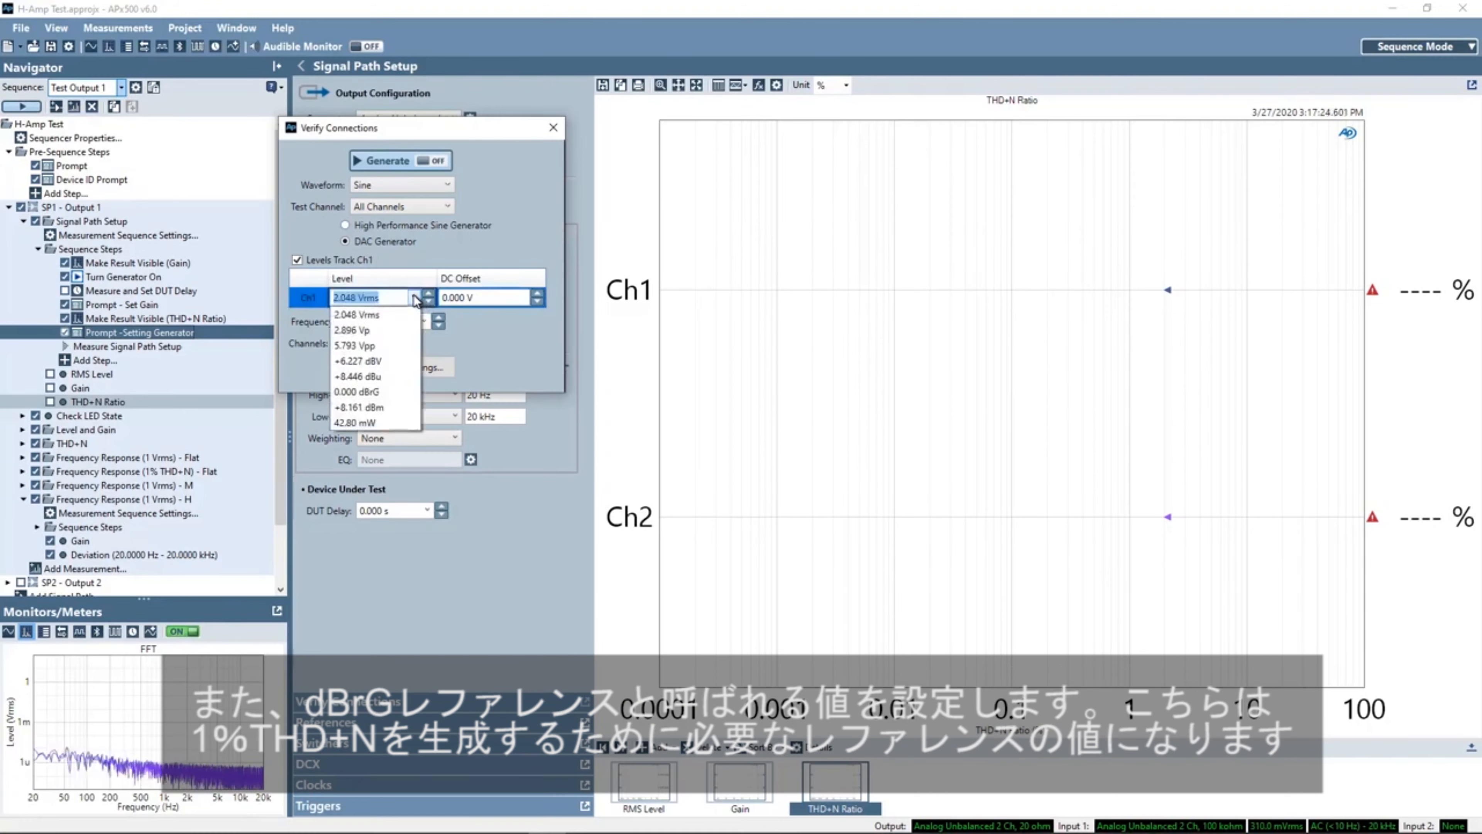
pyautogui.click(376, 393)
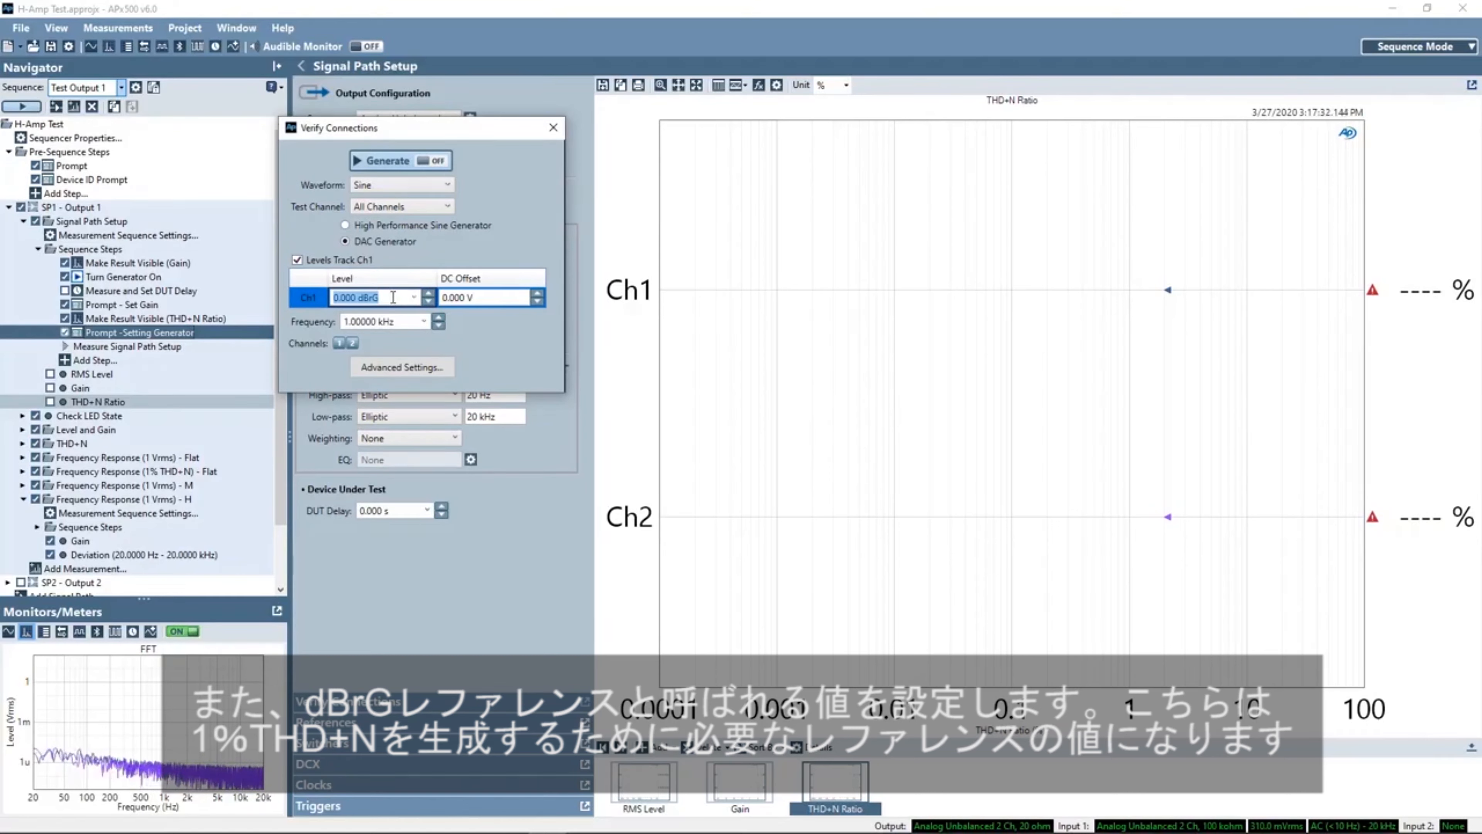
pyautogui.click(554, 130)
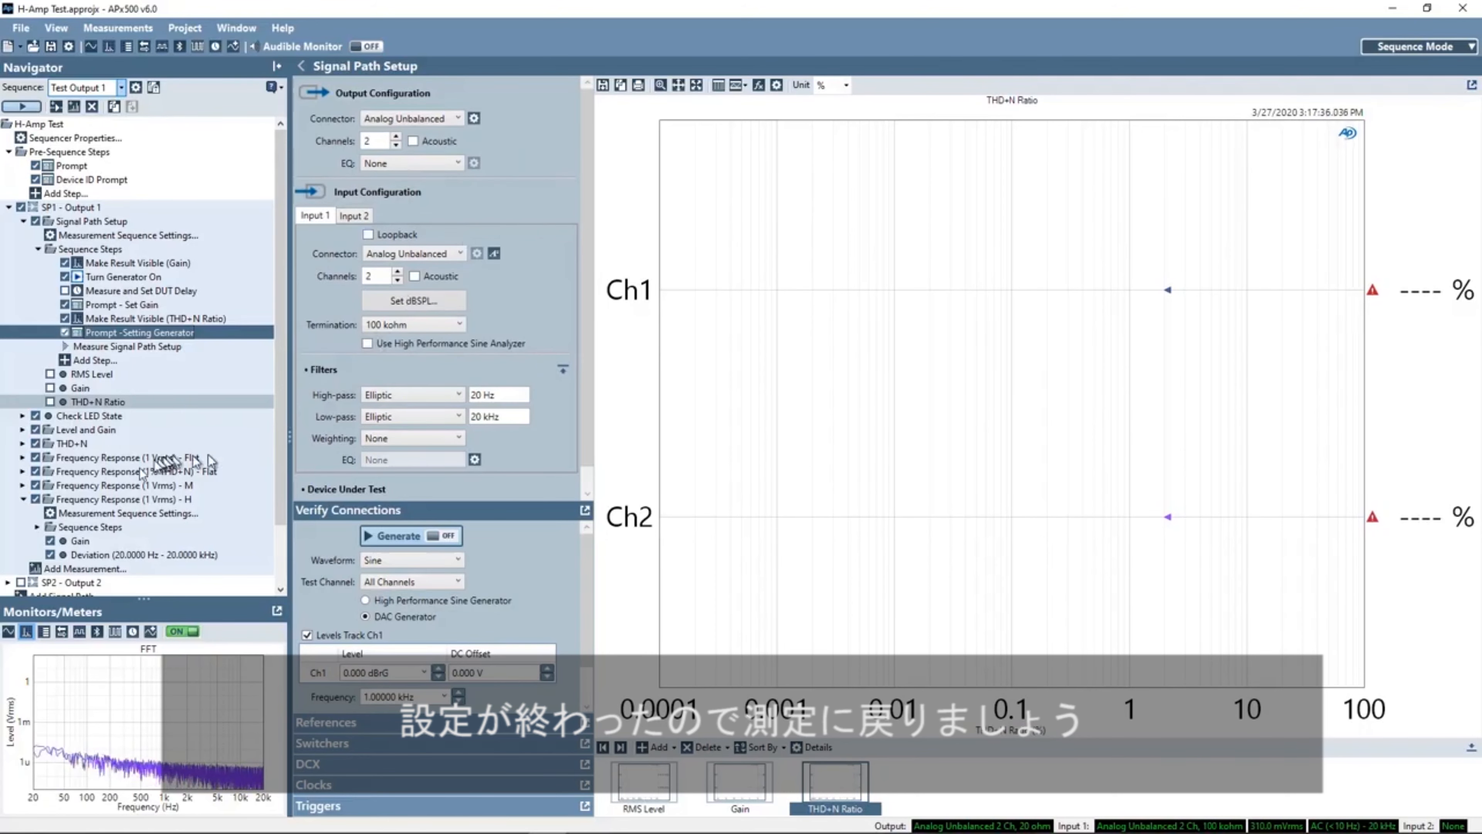
# - Open the Frequency Response (1% THD+N) - Flat measurement and examine its generator Level setting in dBrG
pyautogui.click(125, 472)
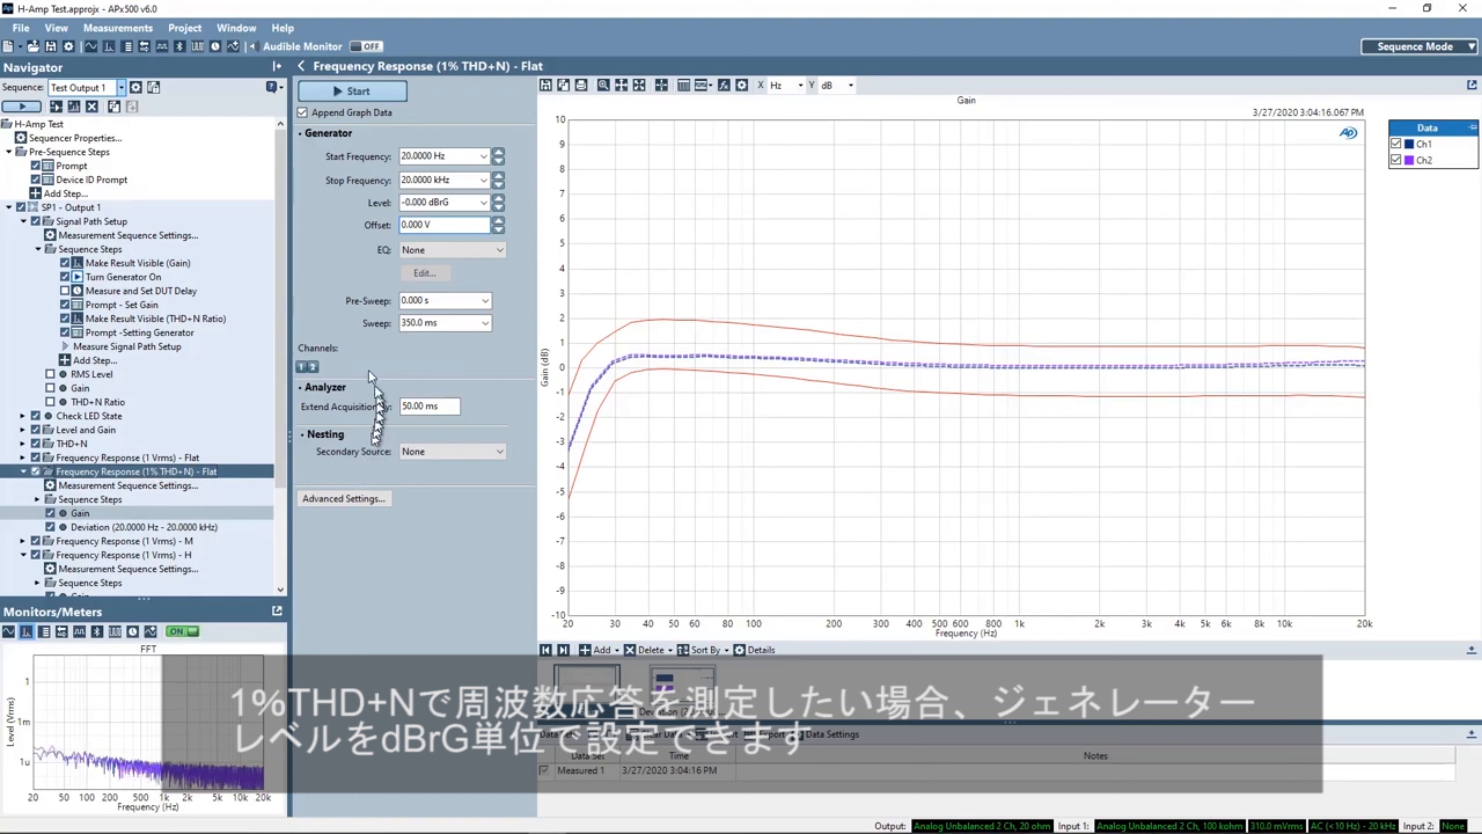
pyautogui.moveTo(459, 201)
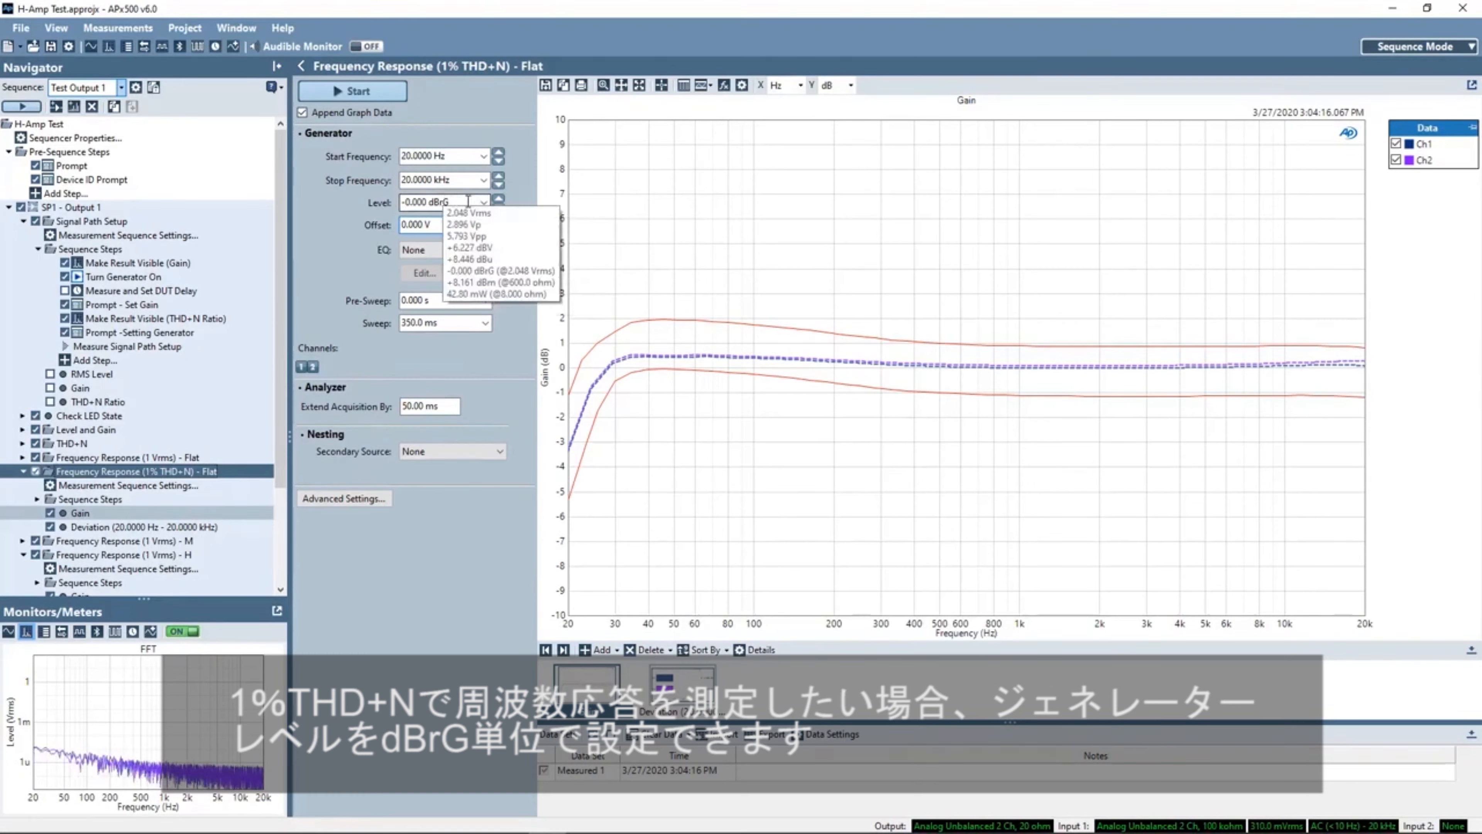
pyautogui.tripleClick(432, 201)
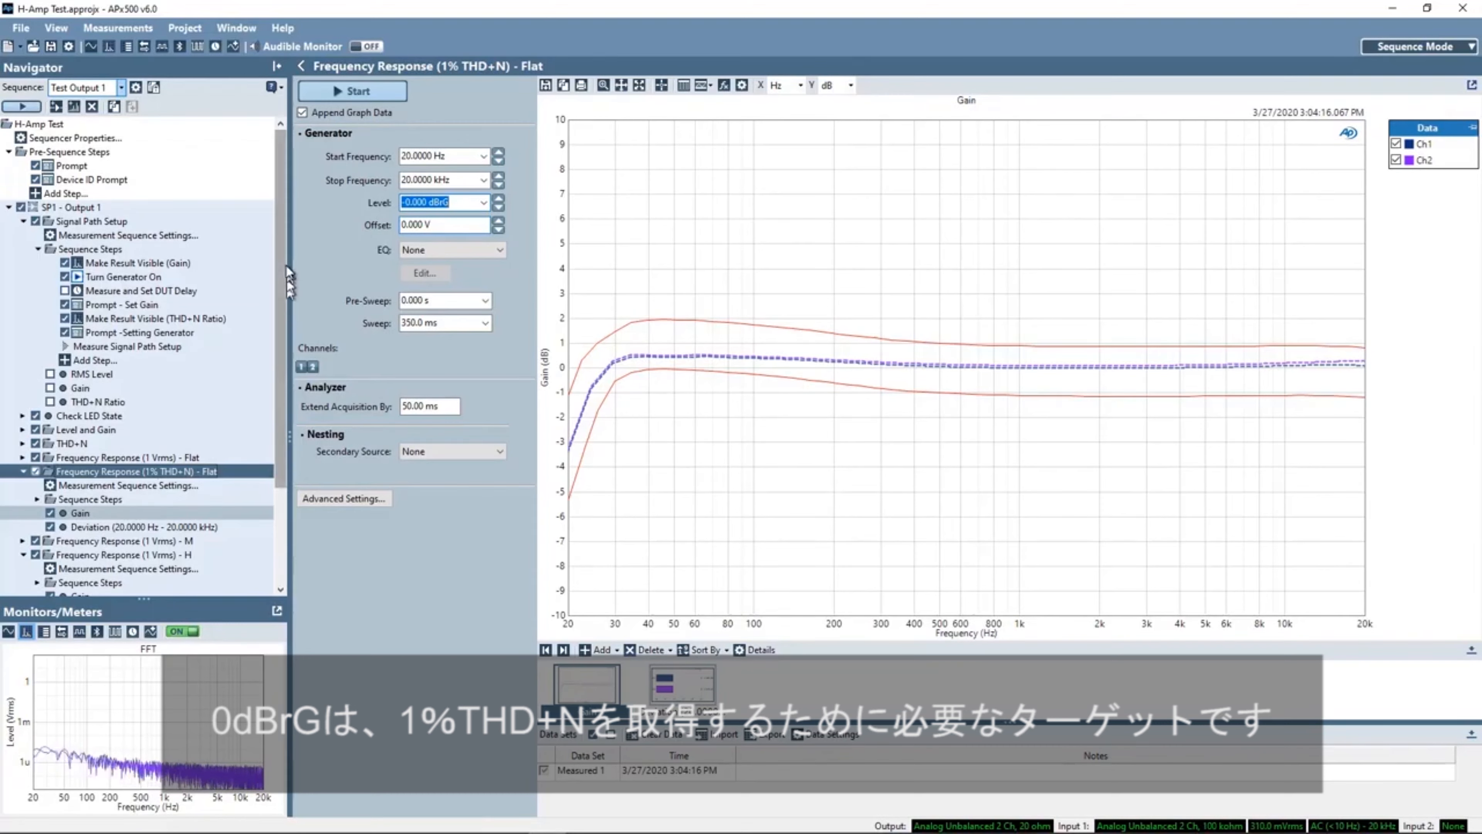
pyautogui.moveTo(280, 269); pyautogui.dragTo(287, 365)
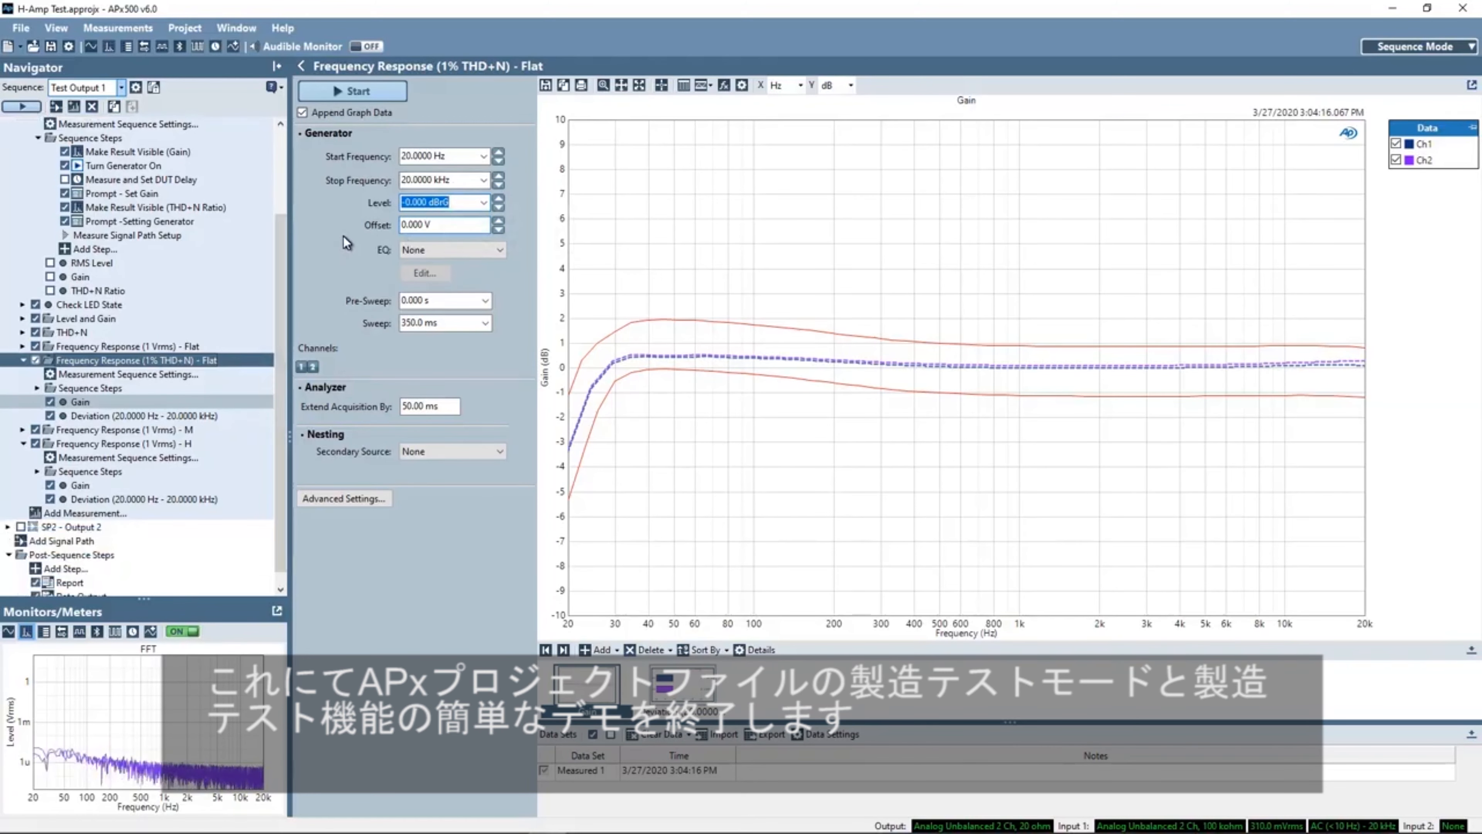